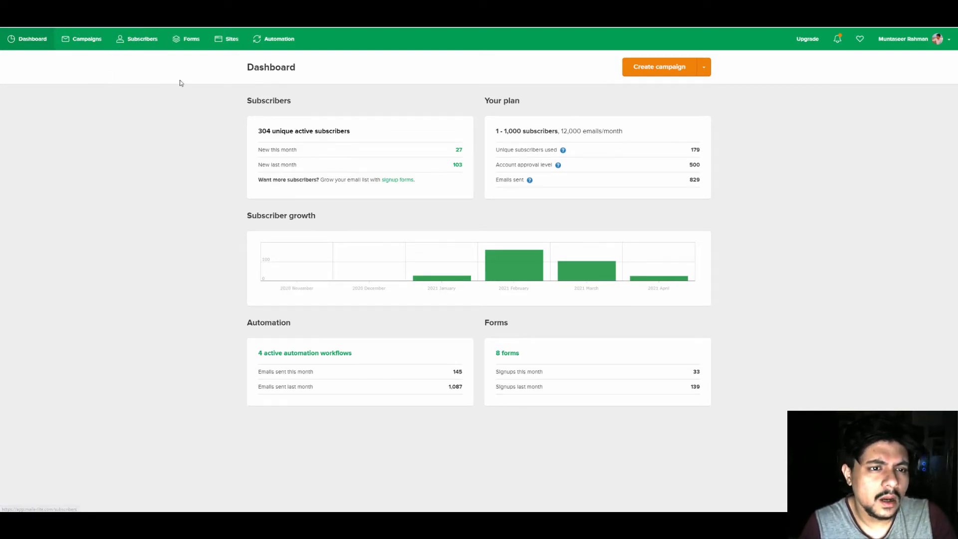
Look through the account's pop-ups, embedded forms and promotions in the forms section.
click(191, 46)
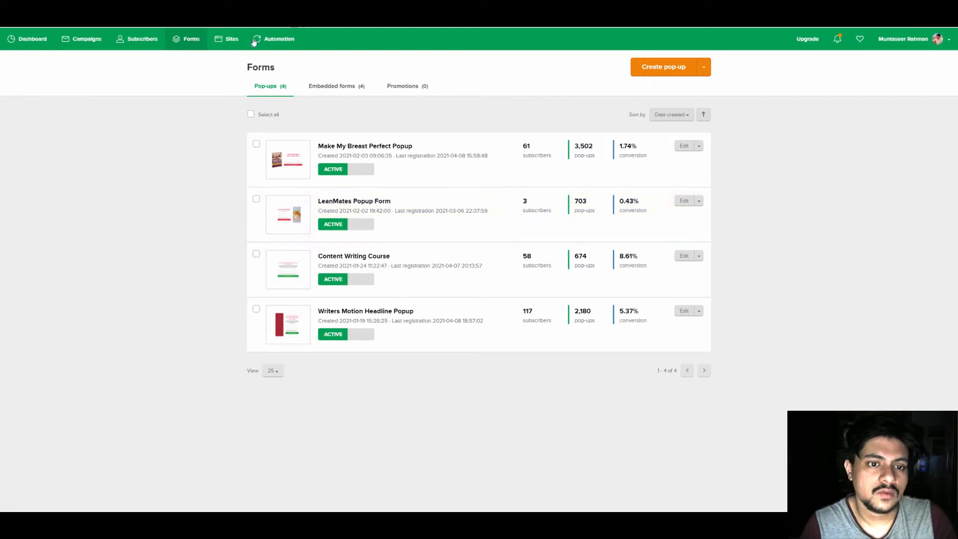
click(327, 88)
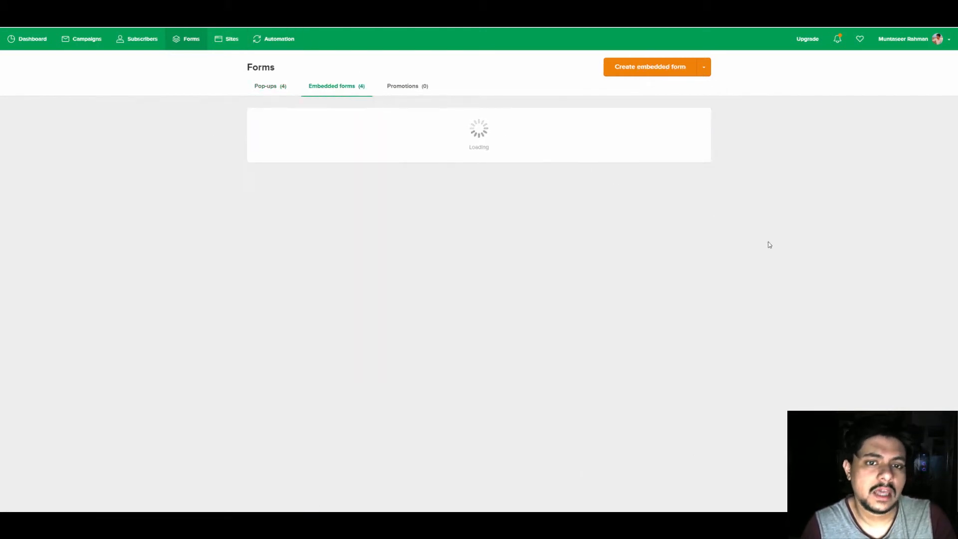
click(404, 95)
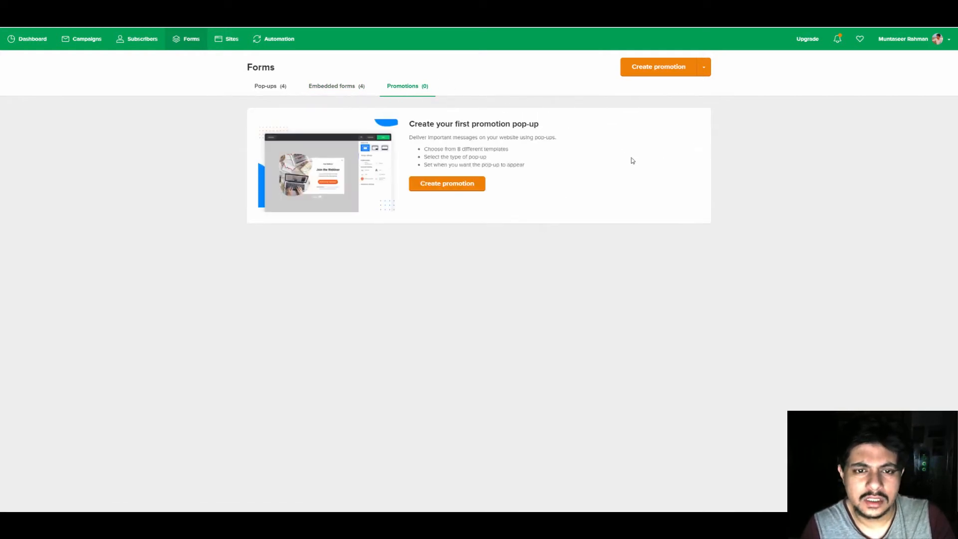
click(281, 89)
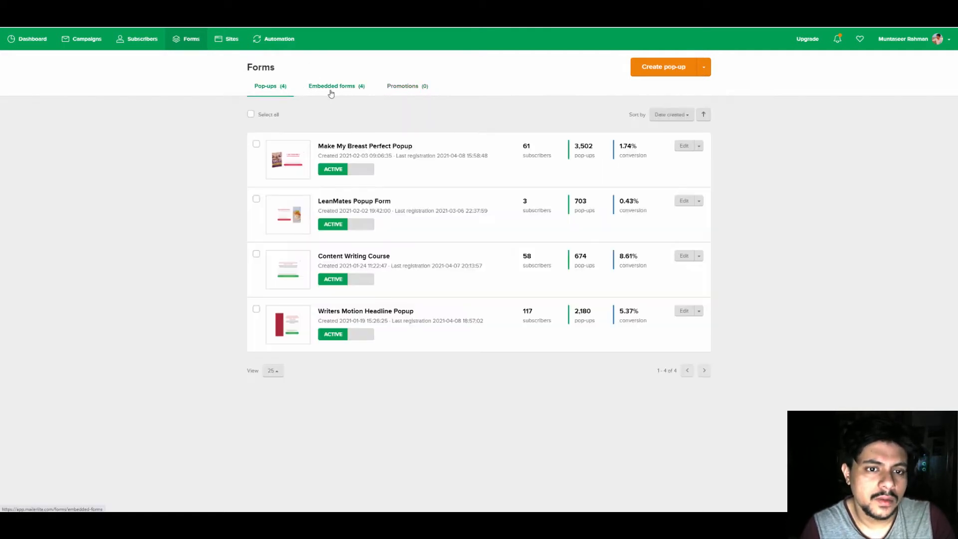
click(331, 92)
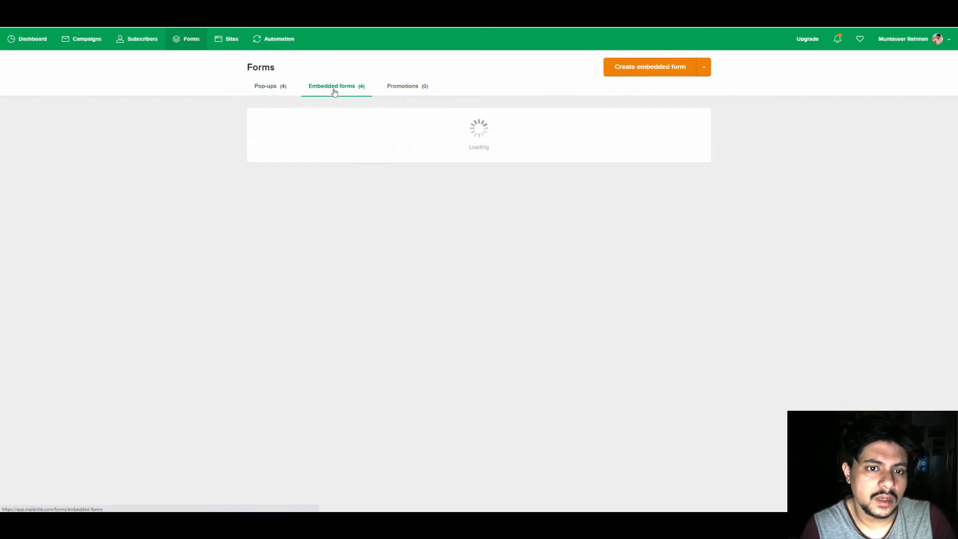
Create a new pop-up named "Test Popup" and assign it to the LeanMates subscriber group.
click(269, 87)
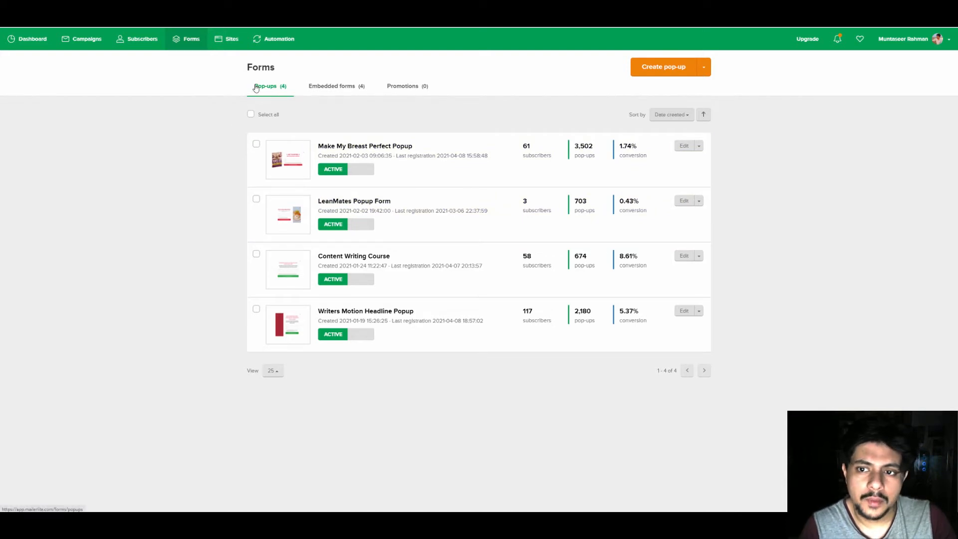
click(658, 71)
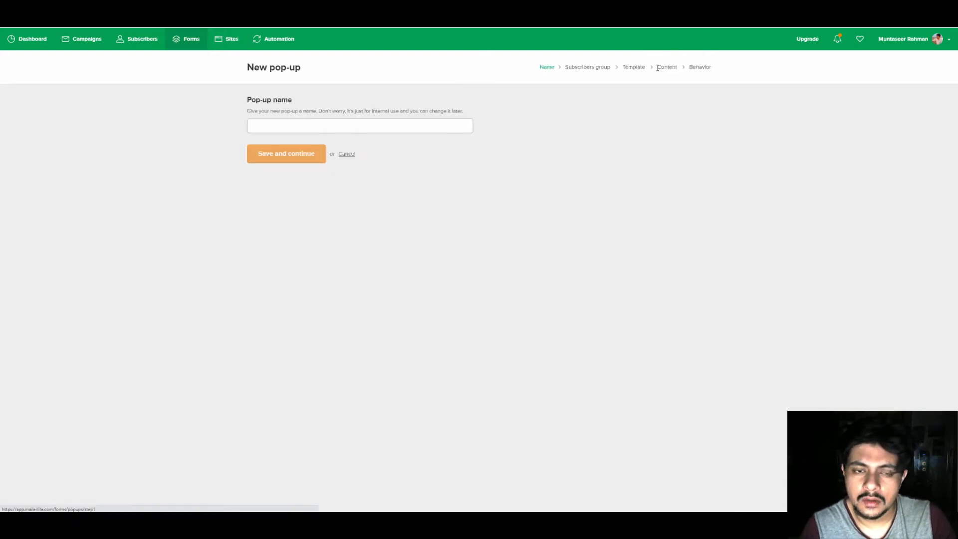
click(355, 130)
text(Test Popup)
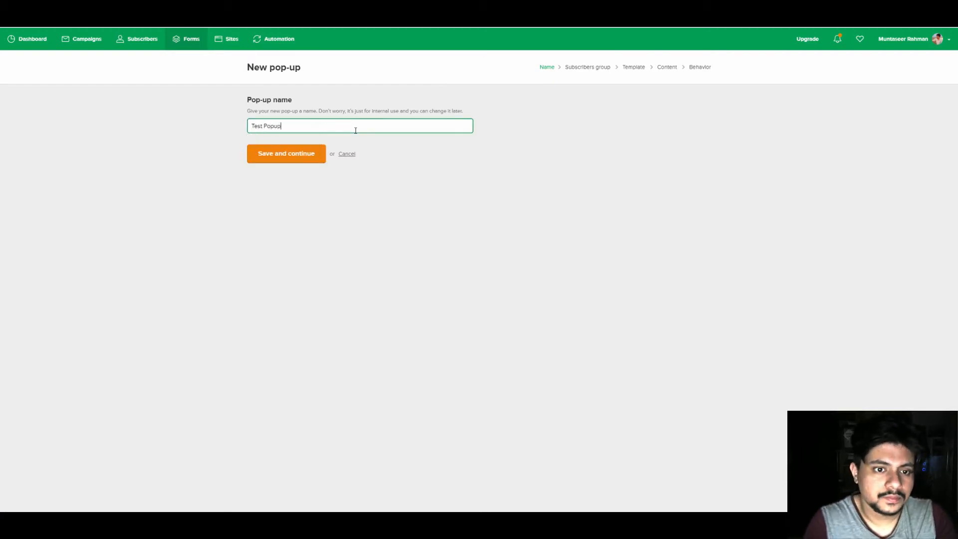
click(275, 154)
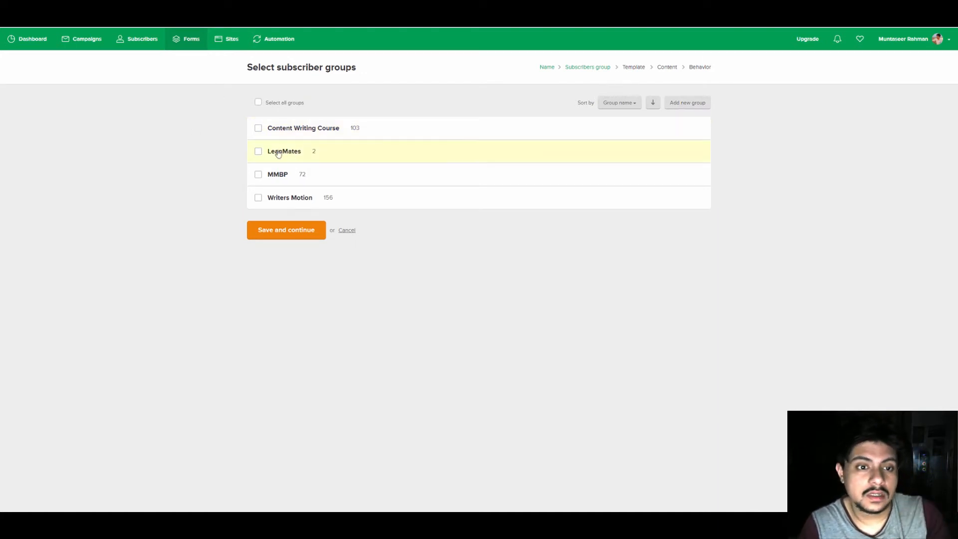
click(258, 151)
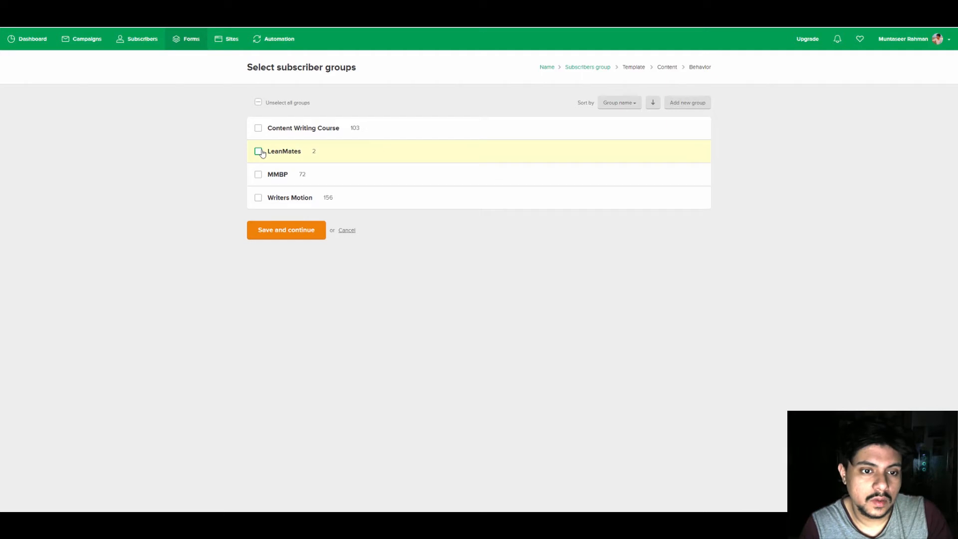
click(284, 238)
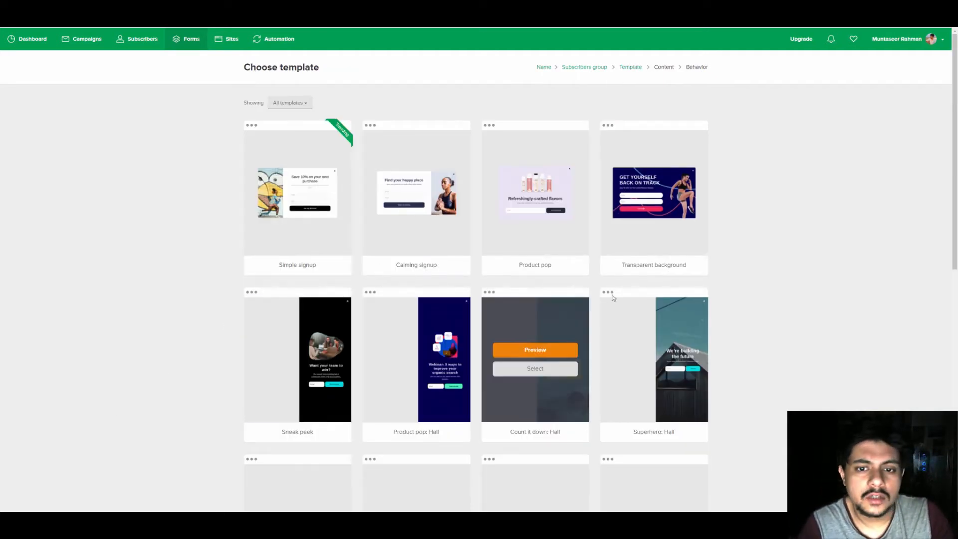
Browse the pop-up templates and select the Transparent background template.
scroll(593, 183, down, 3)
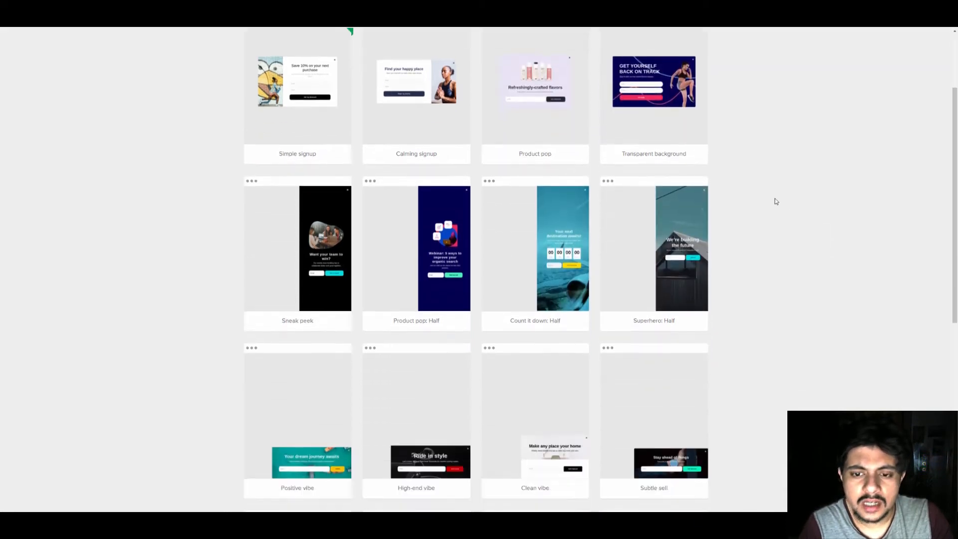
scroll(714, 234, down, 2)
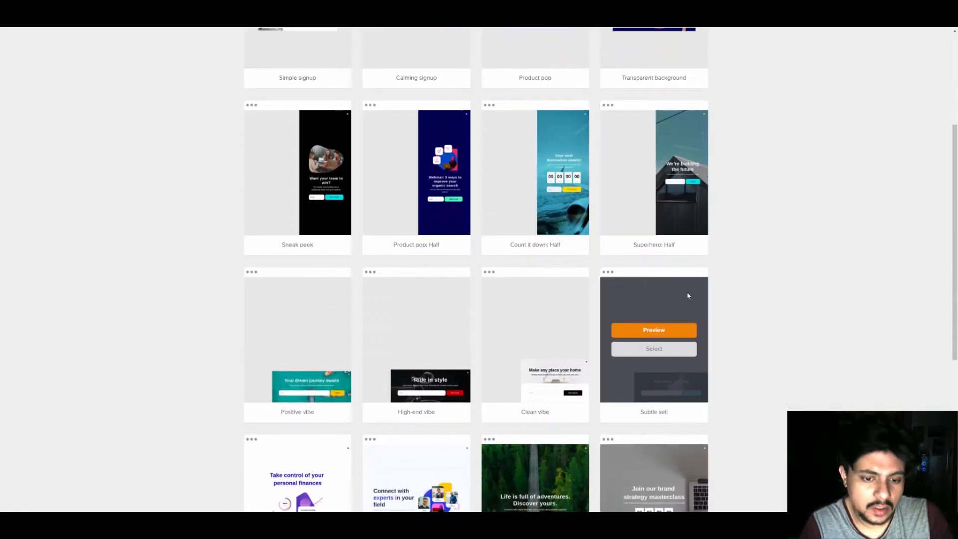
scroll(749, 289, down, 3)
scroll(439, 310, up, 9)
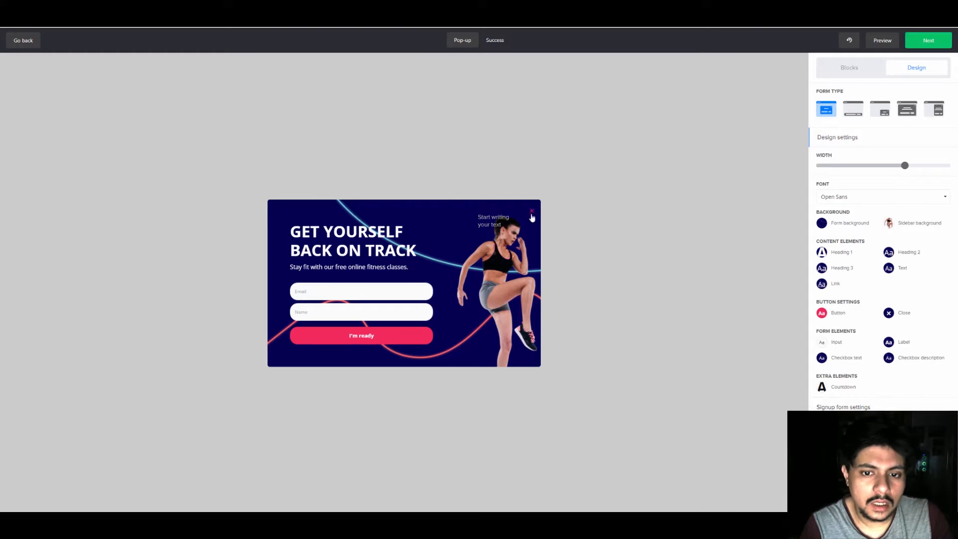
Replace the pop-up's main heading with "For 10% Coupon, submit your email and name".
triple_click(350, 237)
click(365, 250)
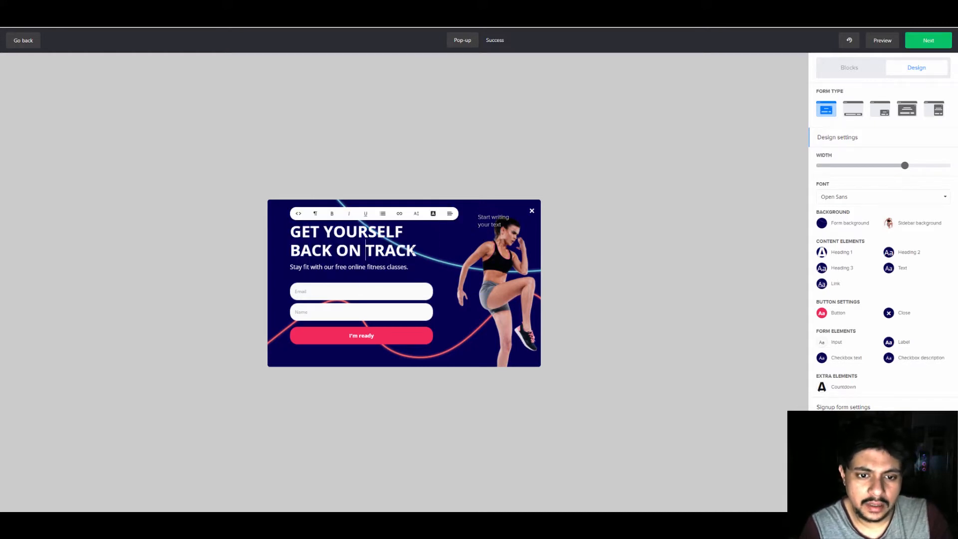
triple_click(402, 249)
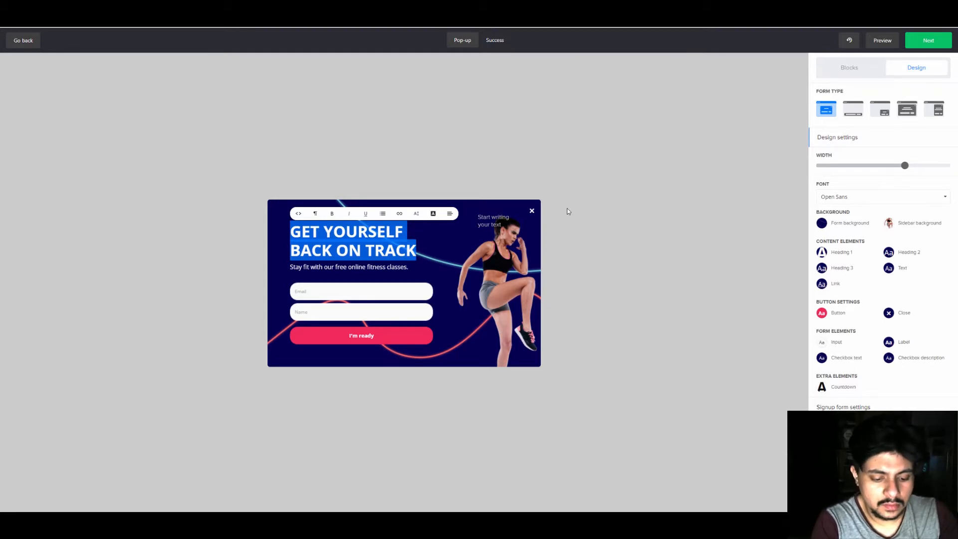
text(For 10%)
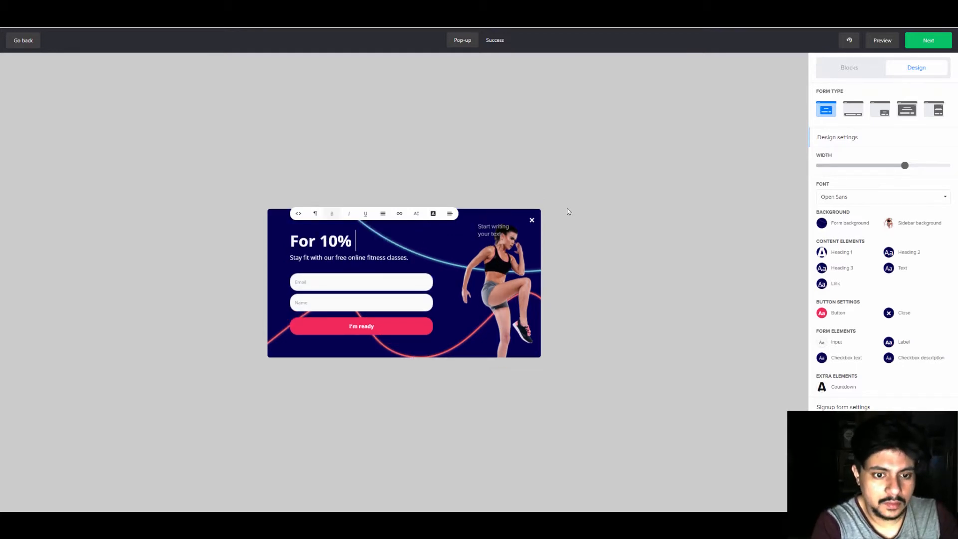
text( Coupon, s)
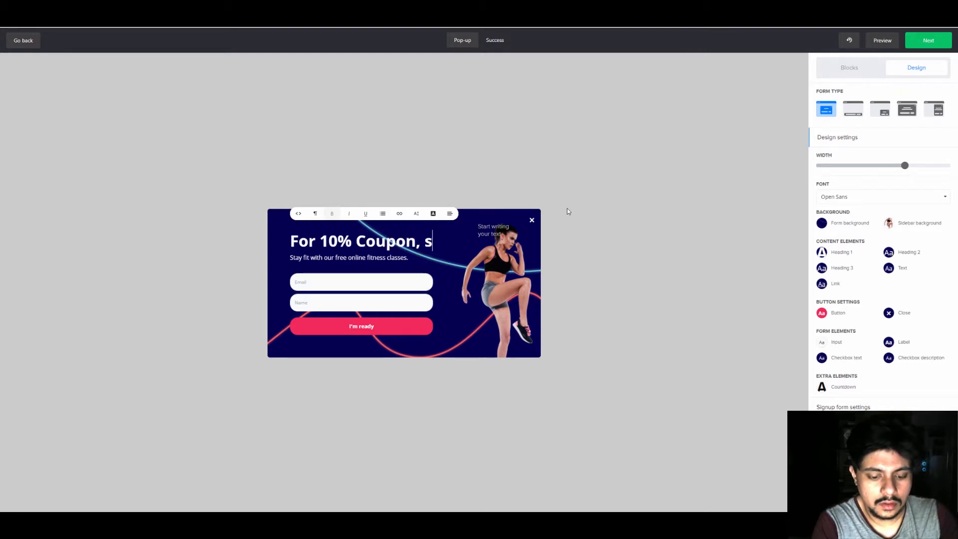
text(ubm)
key(BackSpace)
text(bmit )
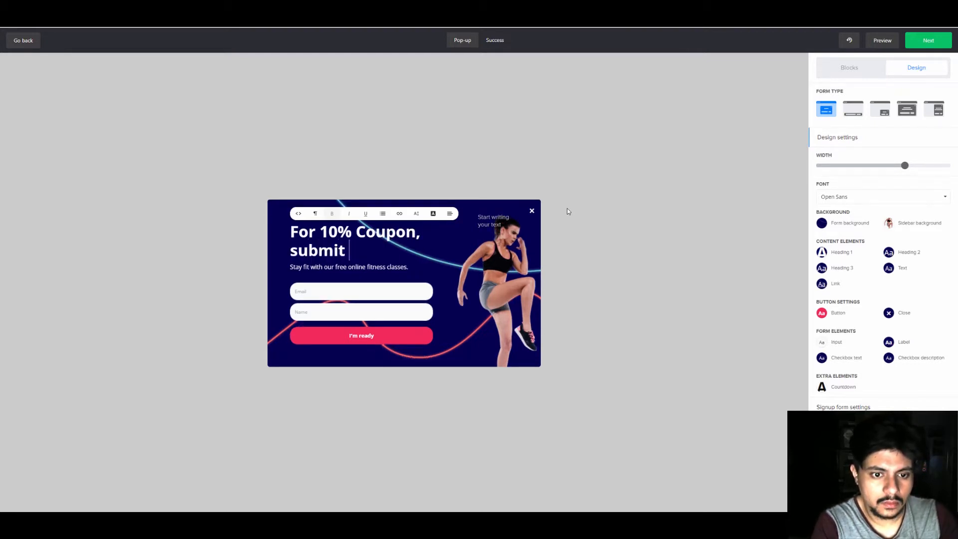
text(your email and )
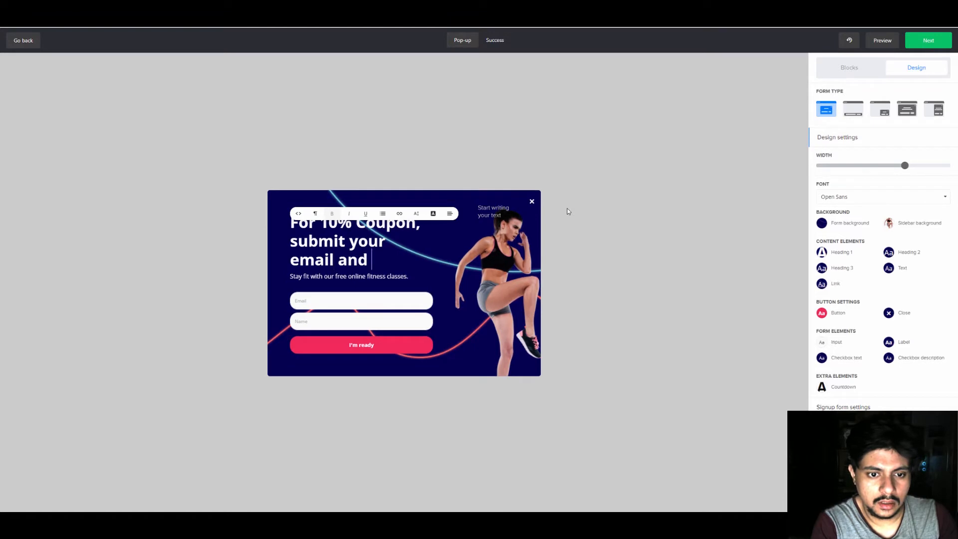
text(name)
click(604, 214)
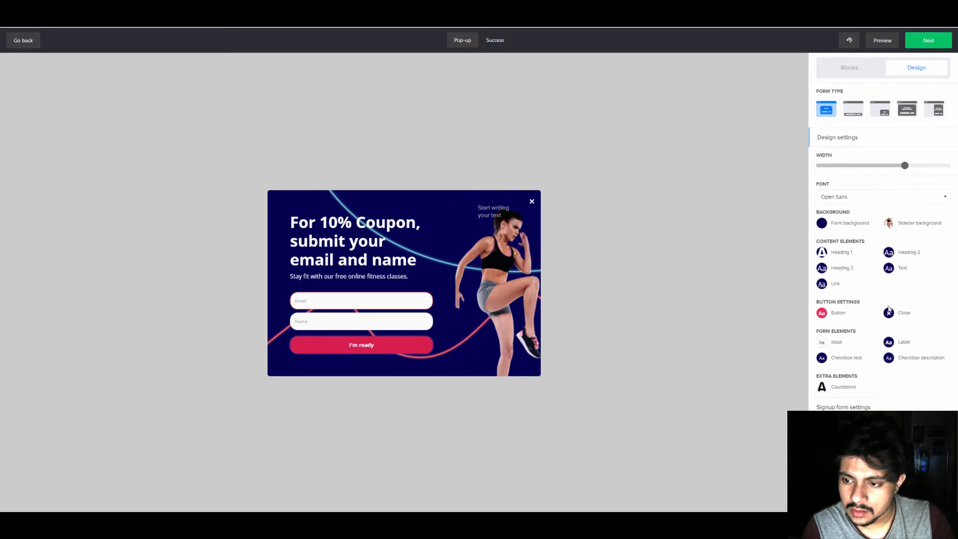
Set the signup button's normal background color to amber #ffc107 and check its hover style.
click(833, 314)
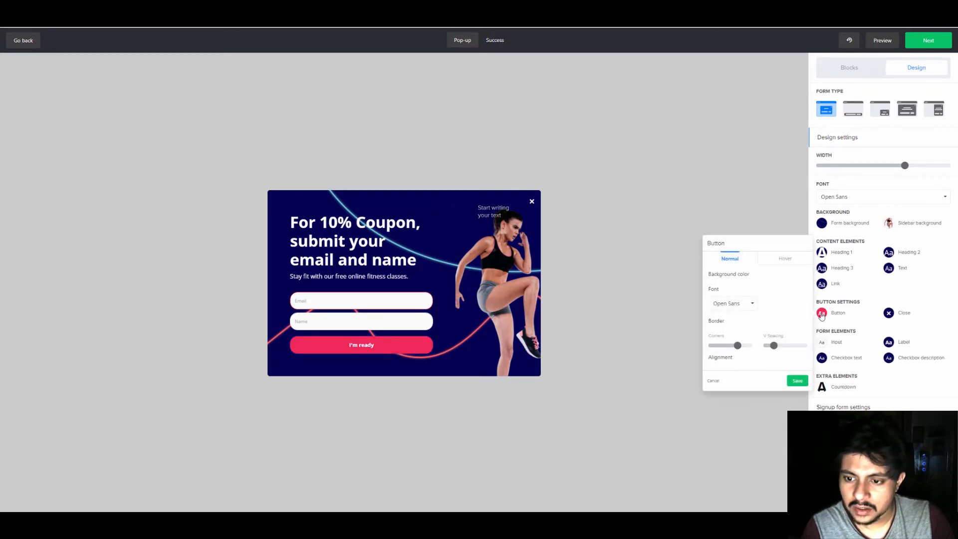
click(716, 290)
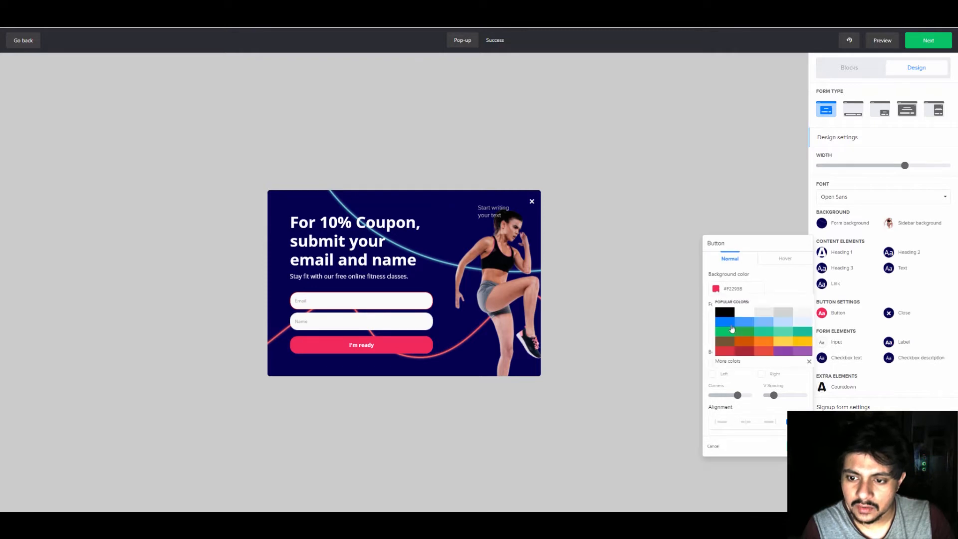
click(731, 323)
click(797, 342)
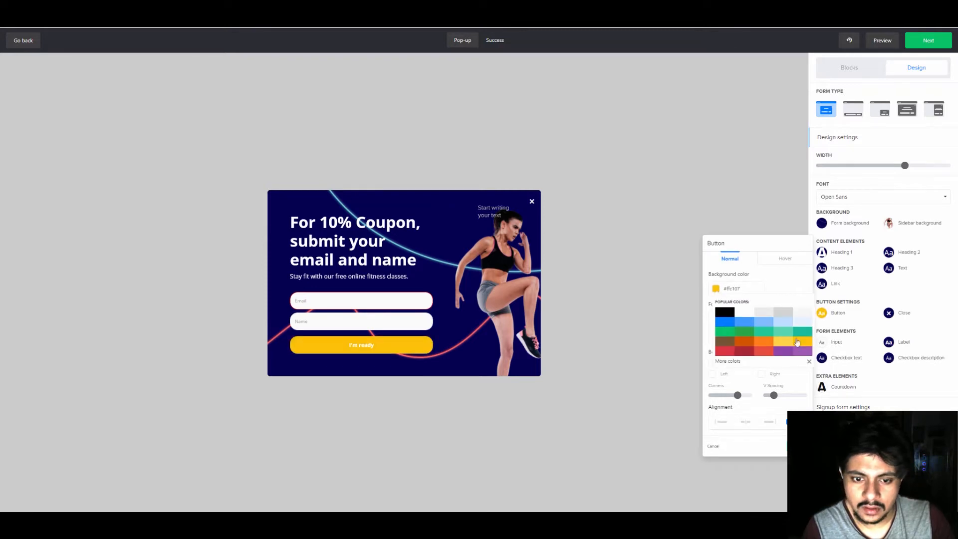
click(766, 279)
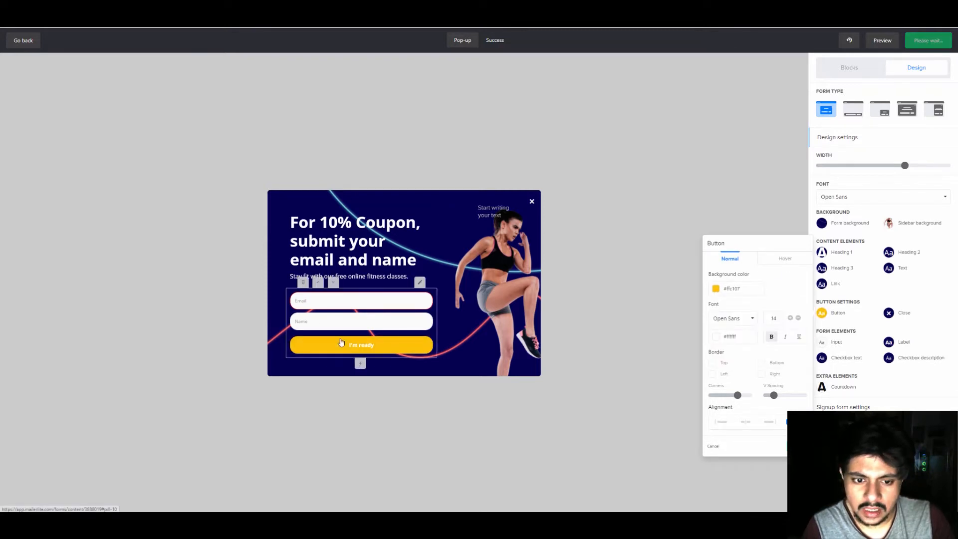
click(779, 258)
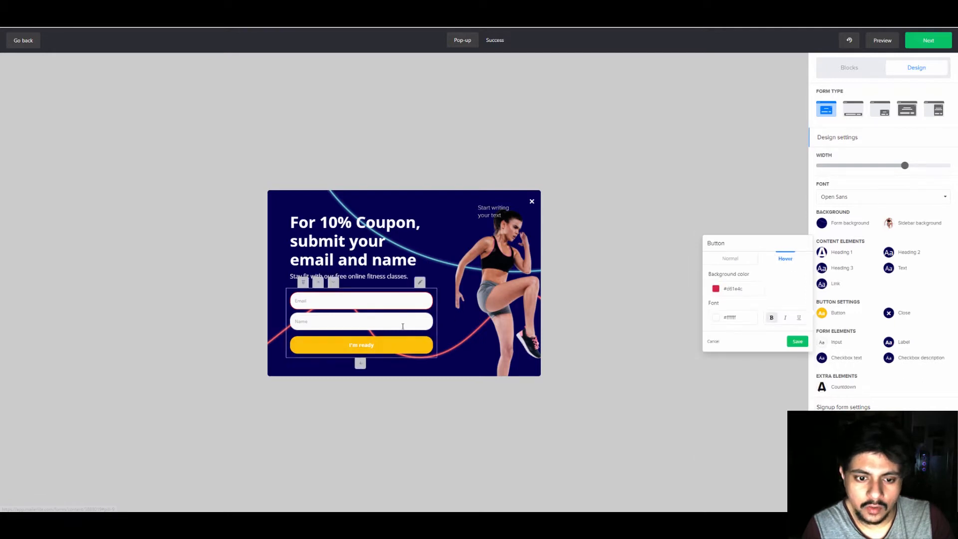
click(729, 258)
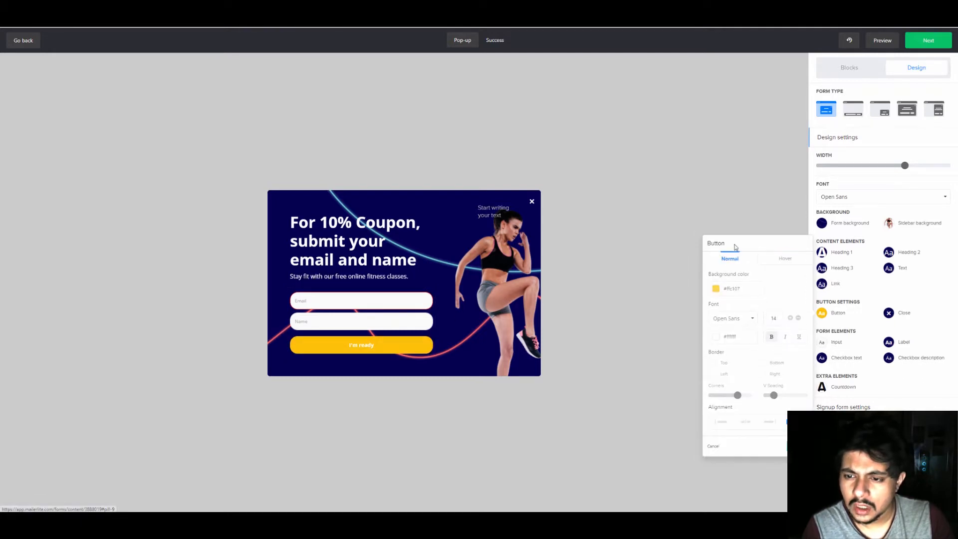
click(609, 220)
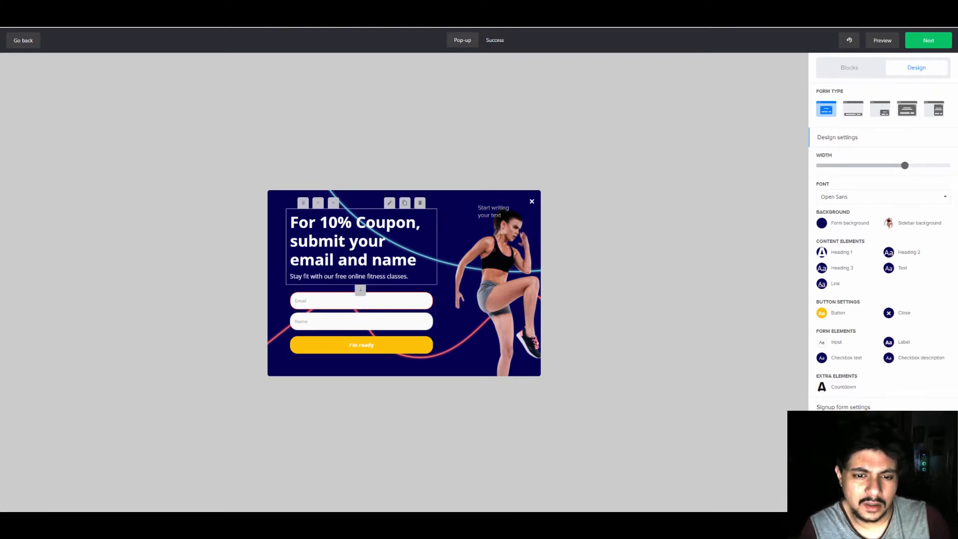
triple_click(322, 276)
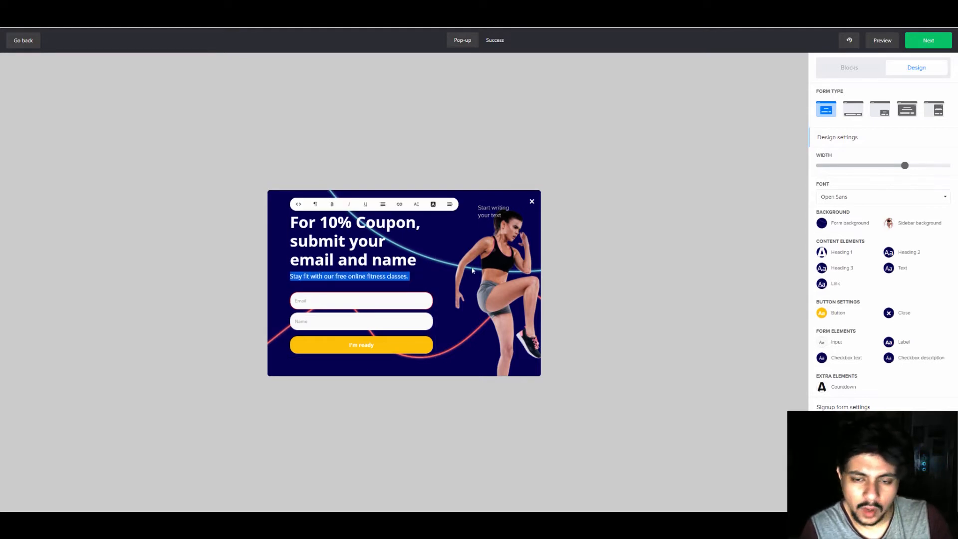
click(615, 265)
click(491, 220)
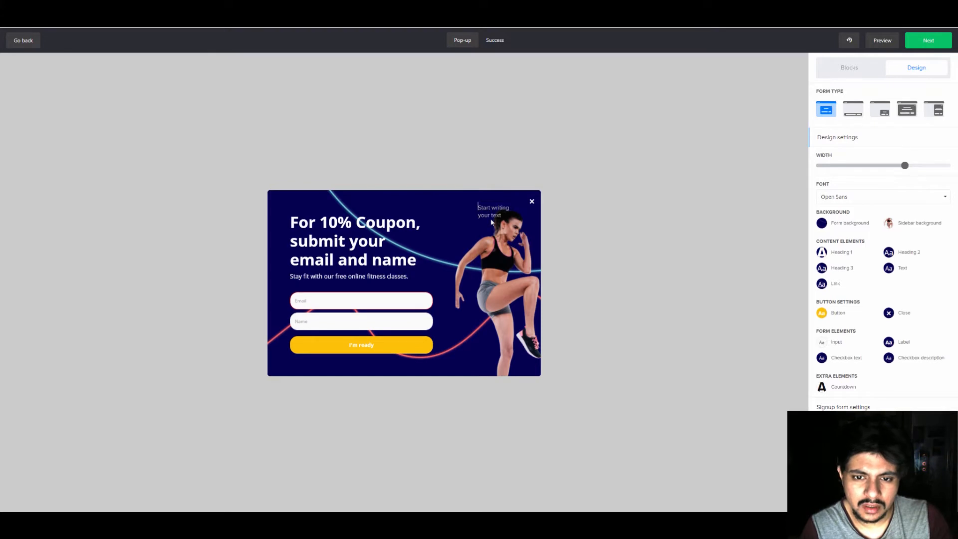
click(638, 259)
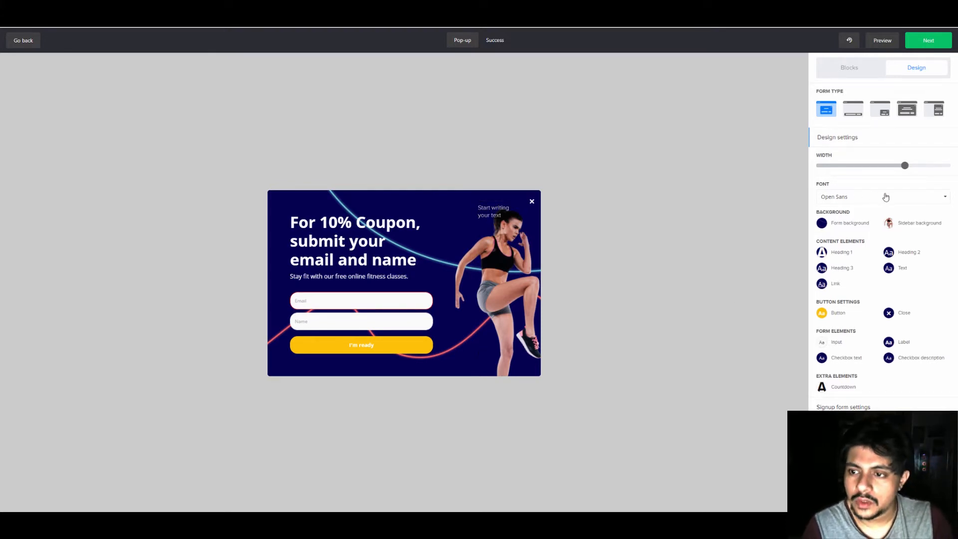
Widen the pop-up slightly and compare the bottom bar, side panel and full-screen form types, keeping the centered pop-up.
mouse_move(904, 165)
mouse_down()
mouse_move(860, 165)
mouse_move(917, 163)
mouse_up()
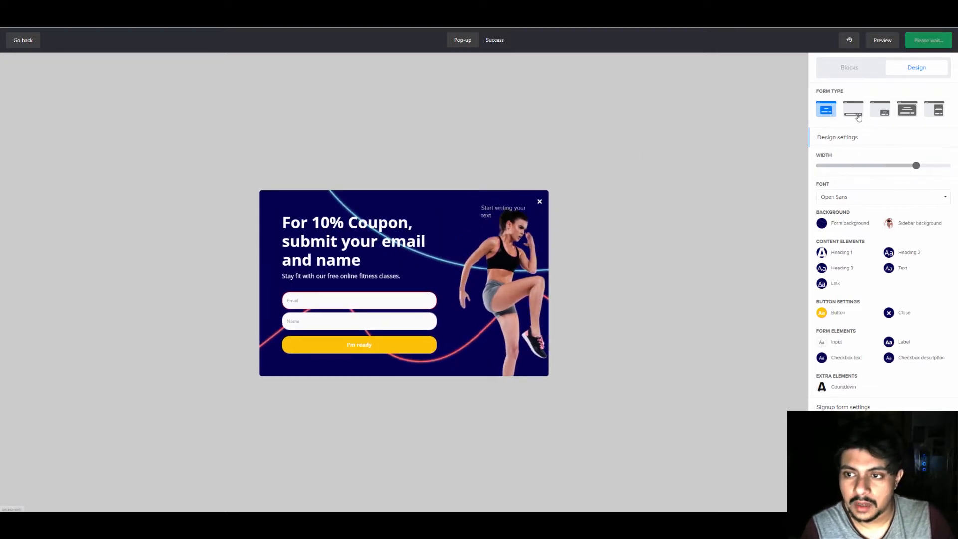
click(857, 116)
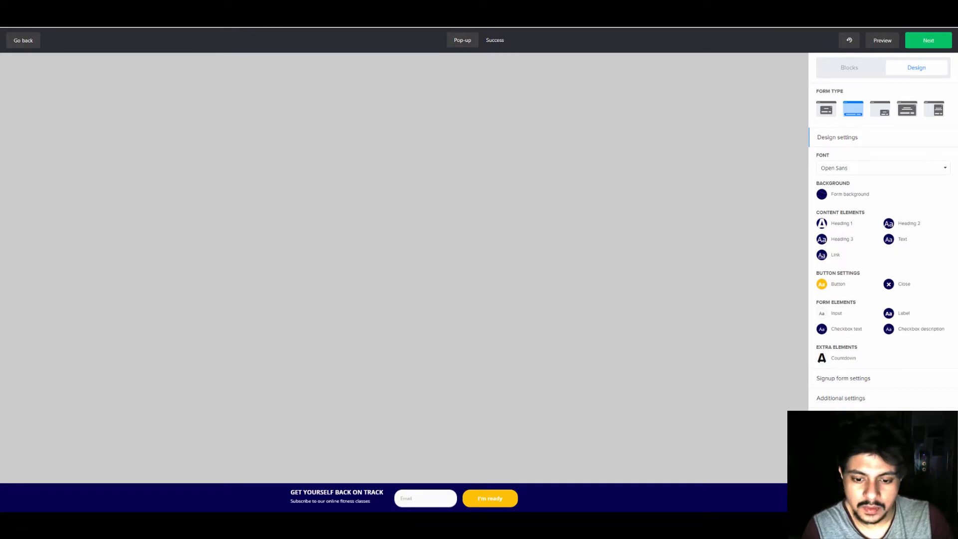
click(938, 107)
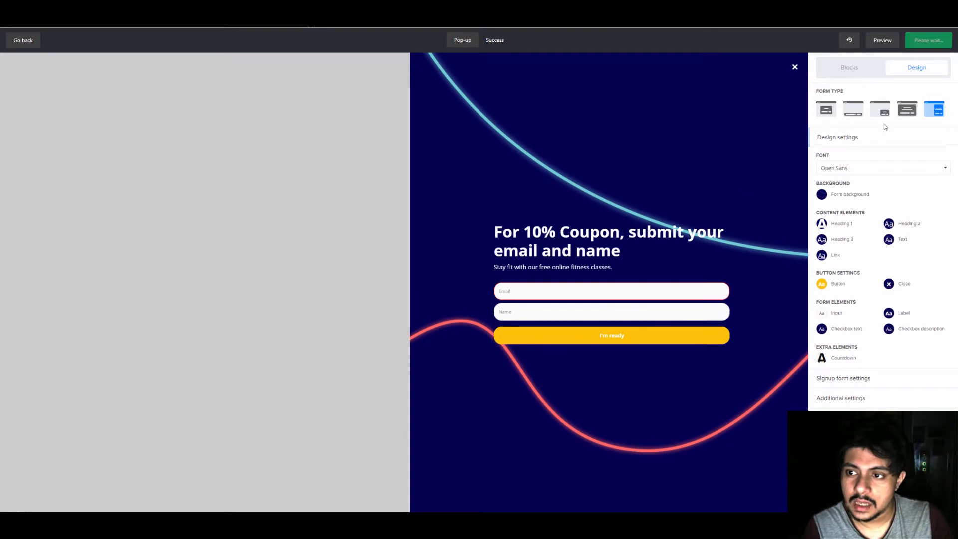
click(905, 111)
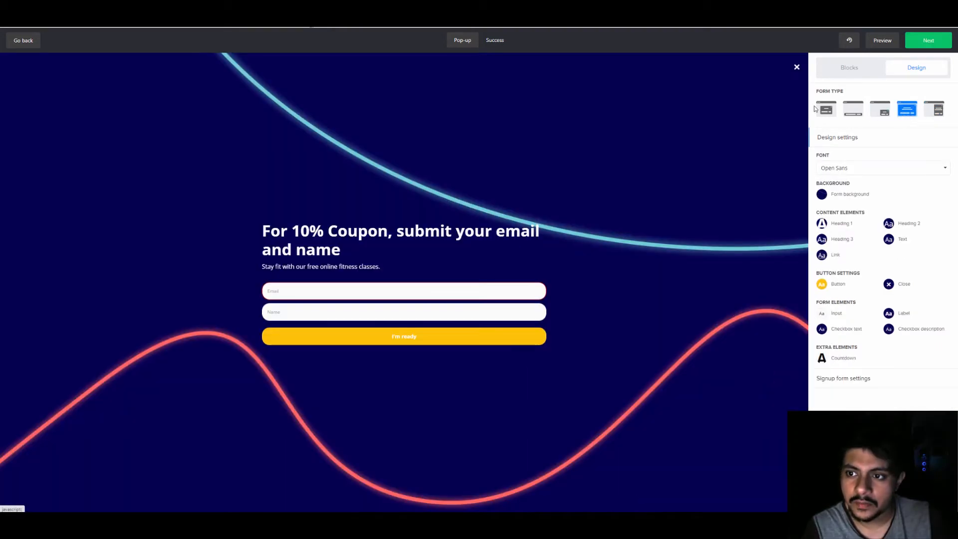
click(827, 109)
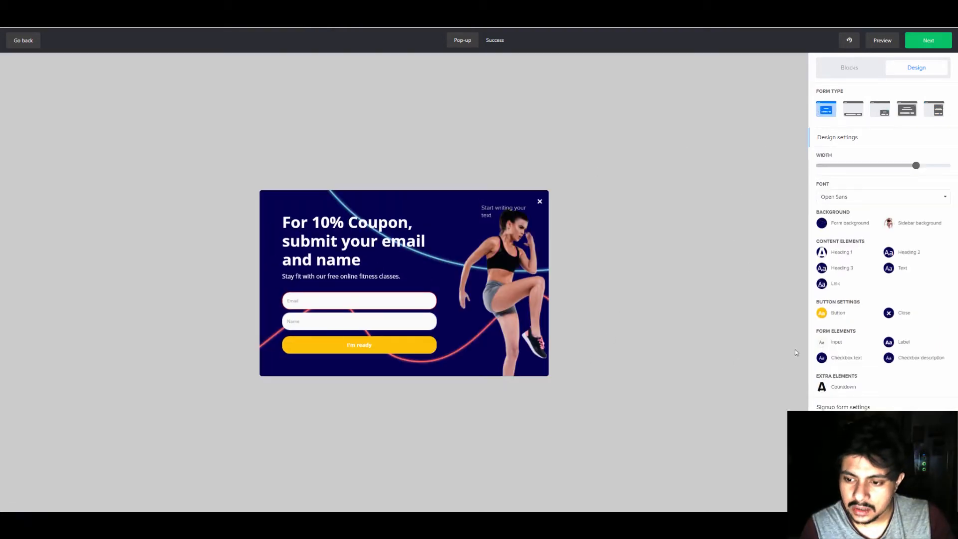
Enable the privacy policy statement and the confirmation checkbox on the signup form.
click(856, 406)
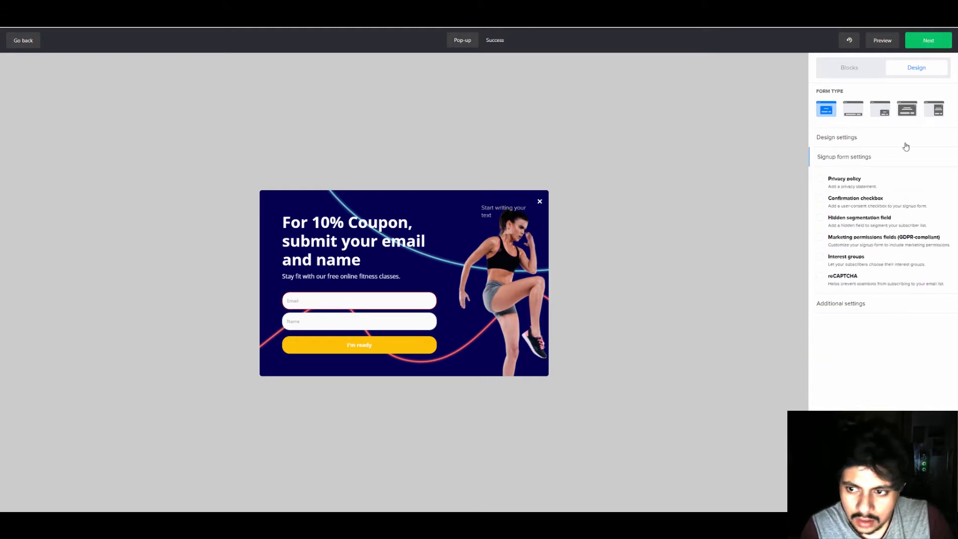
click(820, 179)
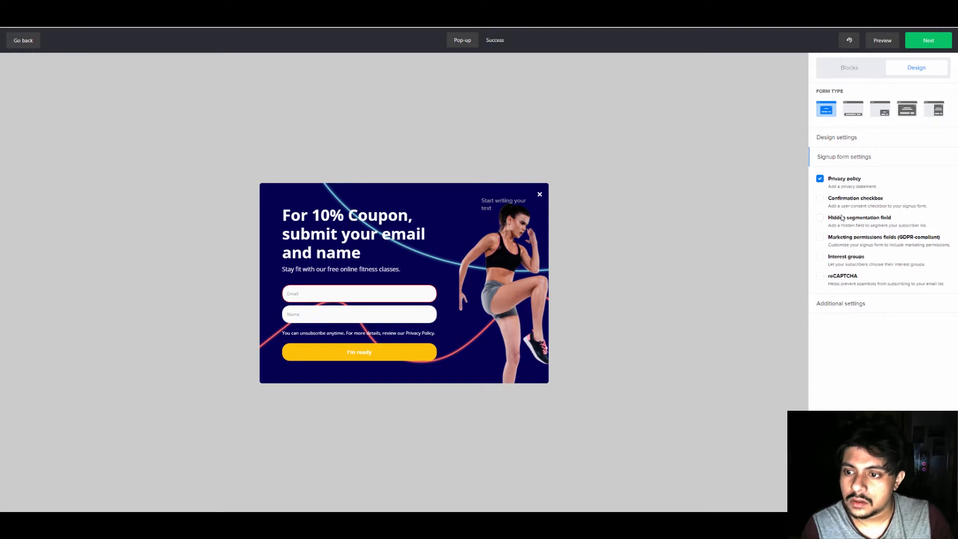
click(820, 199)
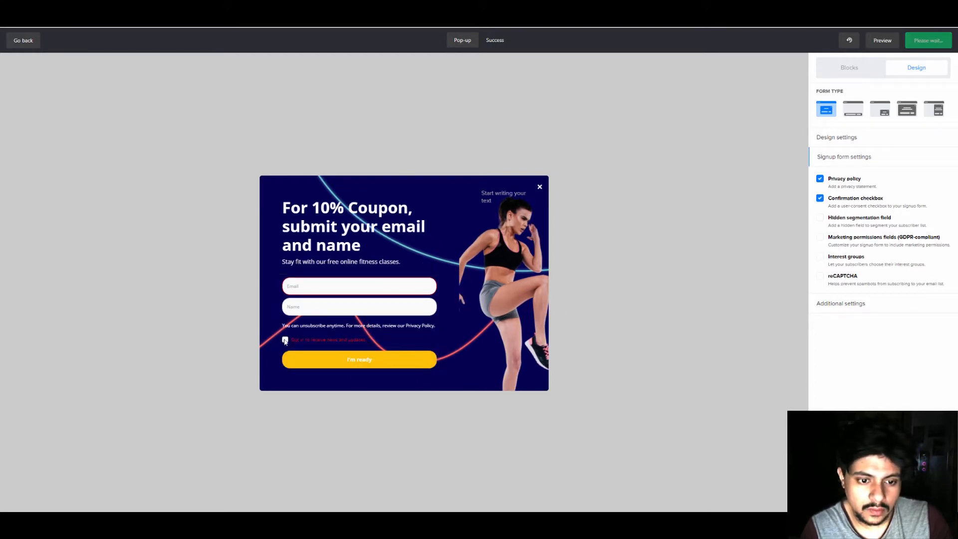
Replace the confirmation checkbox text with "I want to receive more awesome emails" and save it.
double_click(327, 340)
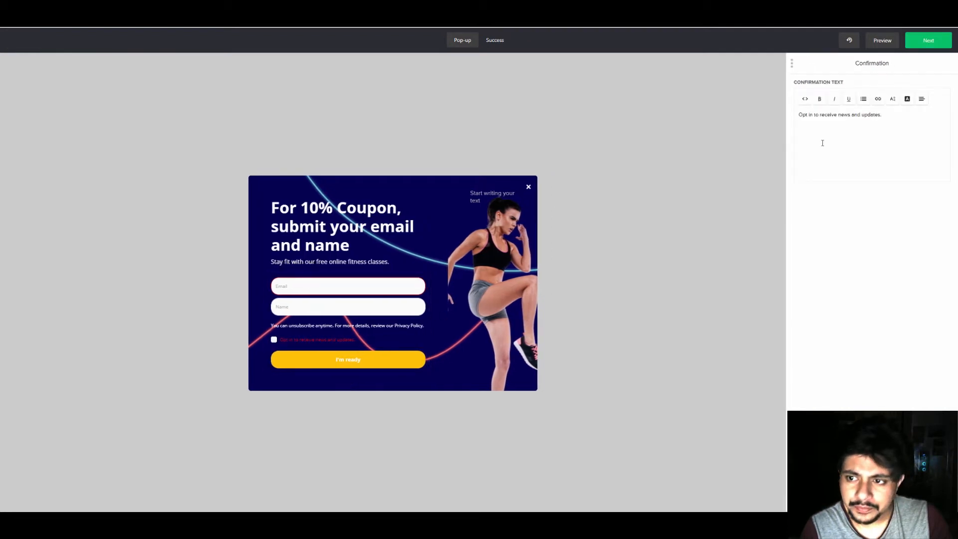
triple_click(860, 115)
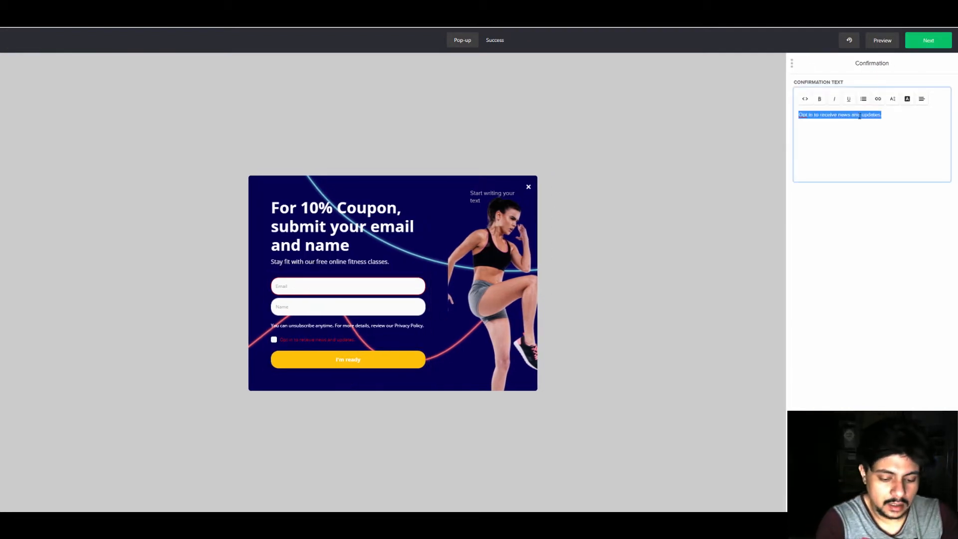
text(I am)
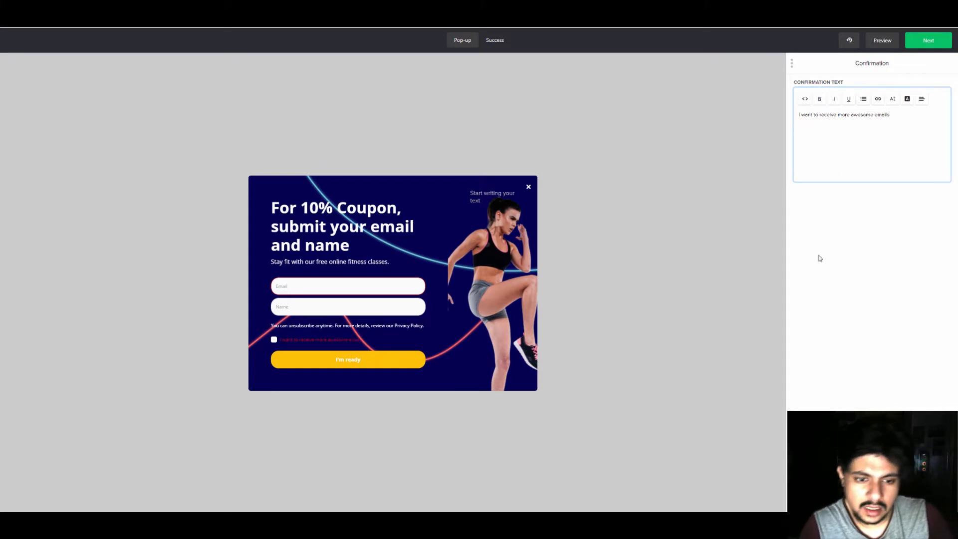
click(872, 496)
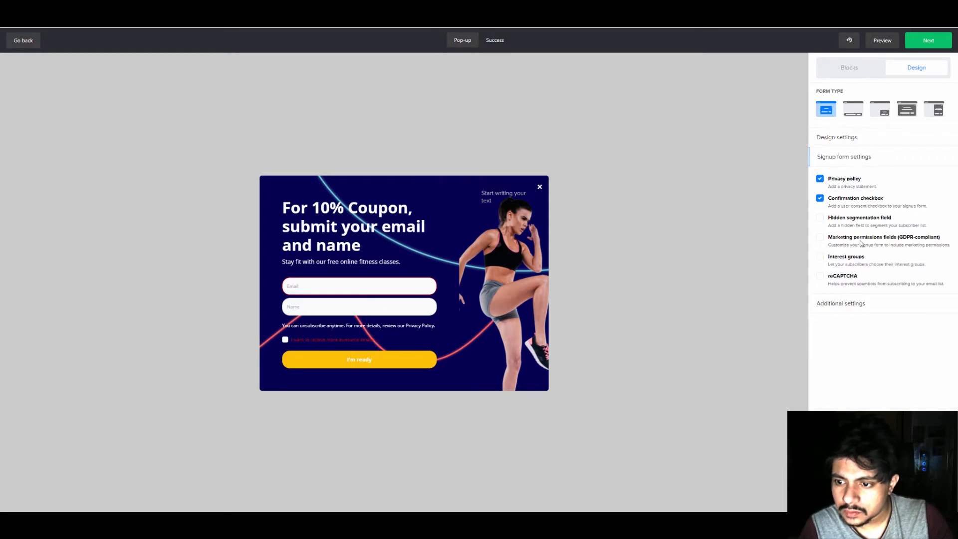
Turn off the text shown on the pop-up's sidebar.
click(848, 305)
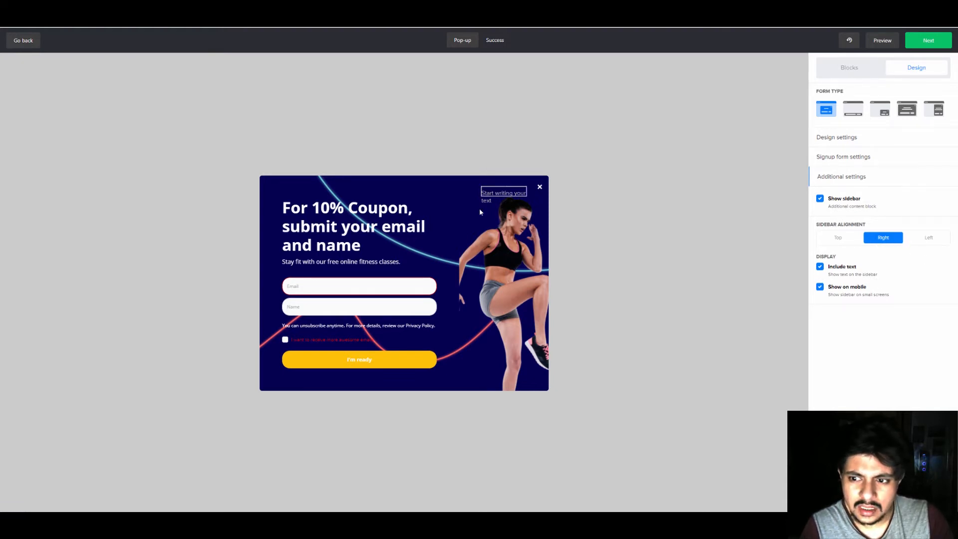
click(820, 268)
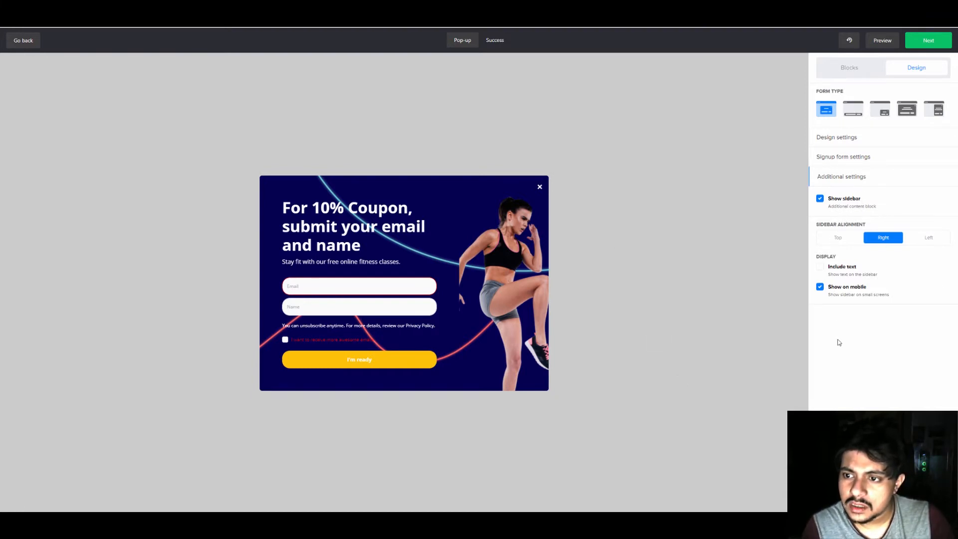
click(855, 157)
click(859, 137)
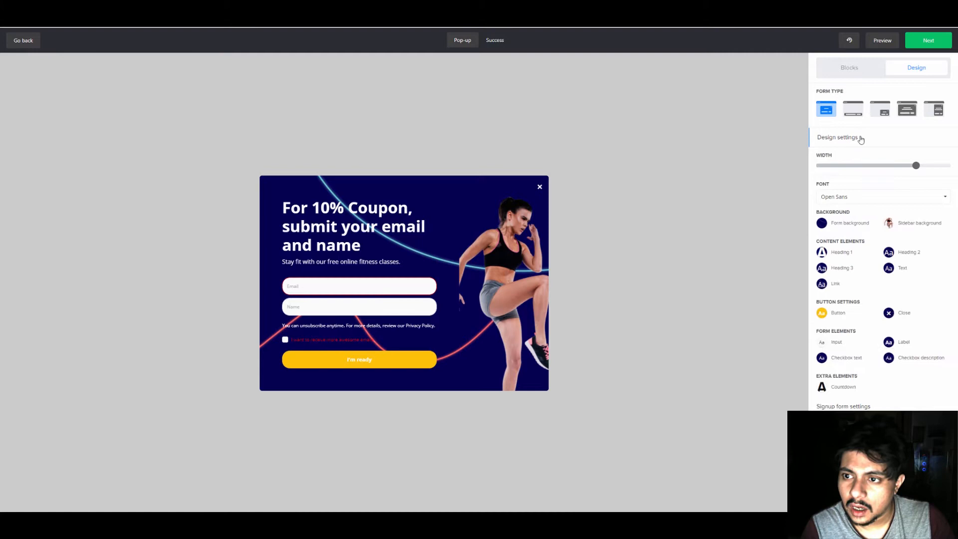
Add a social links block below the signup button and set its icon color to White.
click(862, 68)
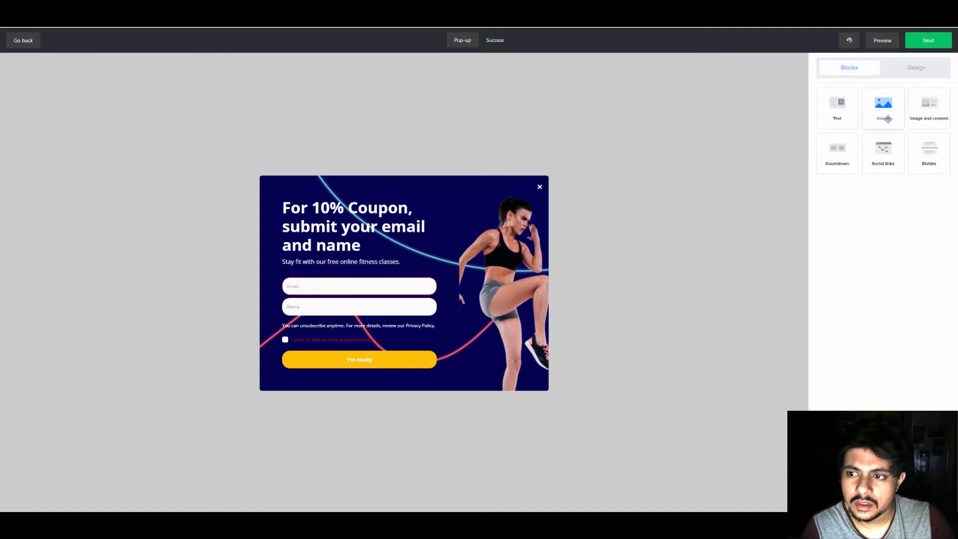
drag(882, 157, 386, 374)
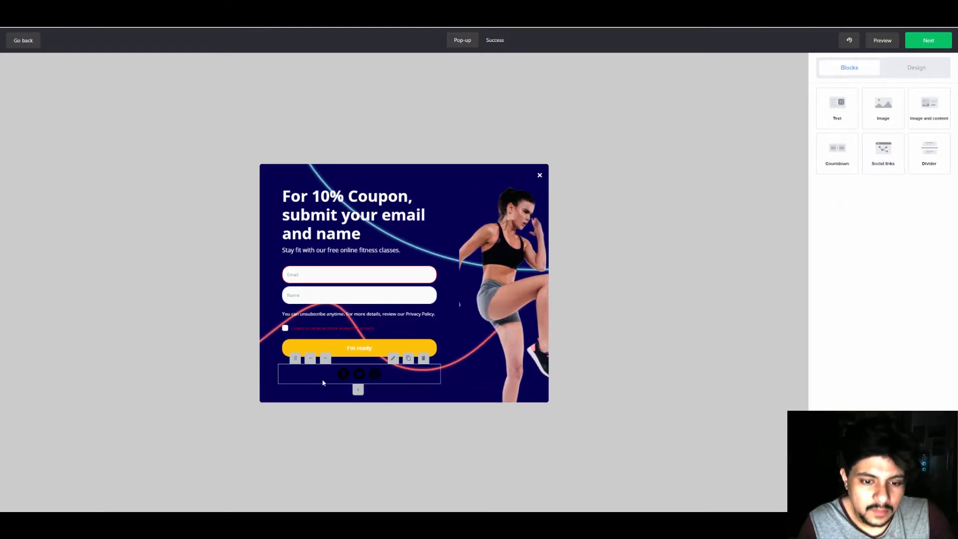
click(387, 375)
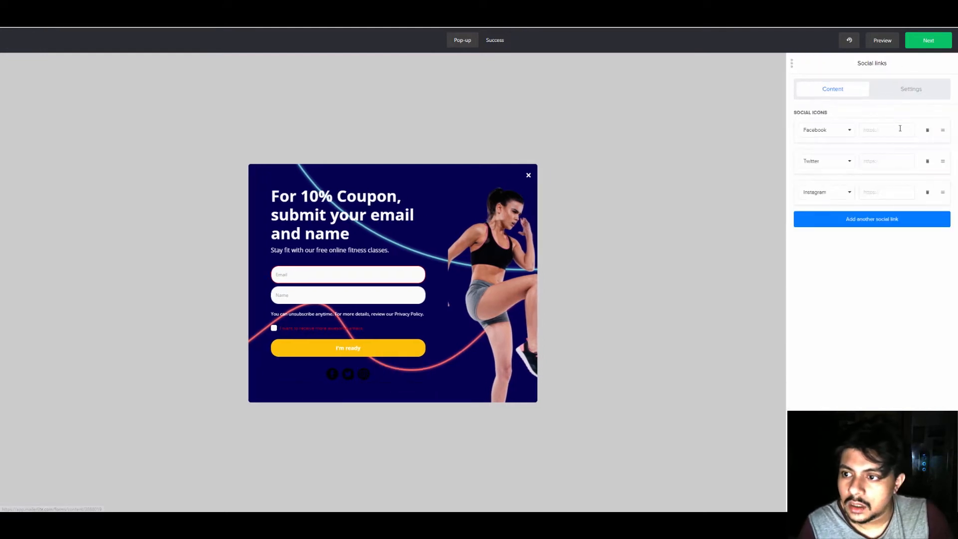
click(893, 93)
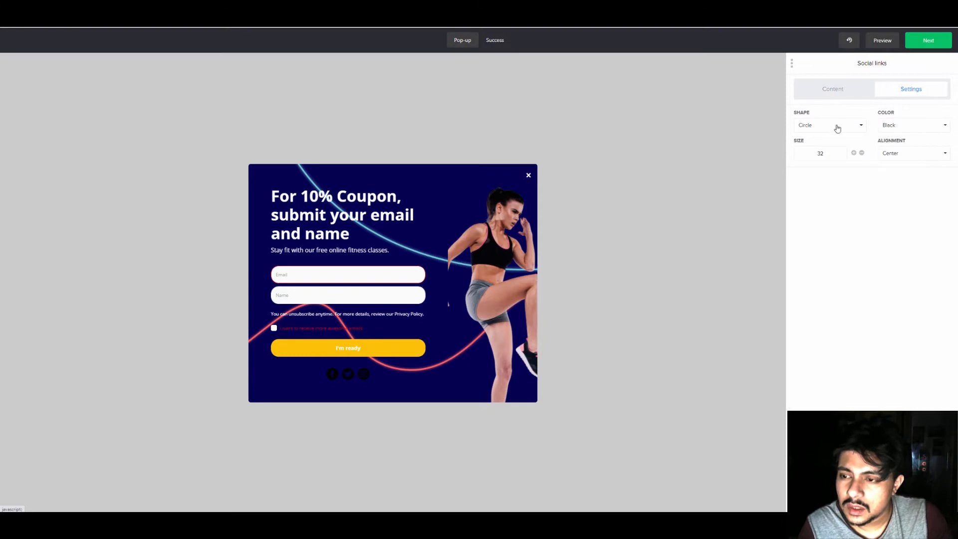
click(895, 128)
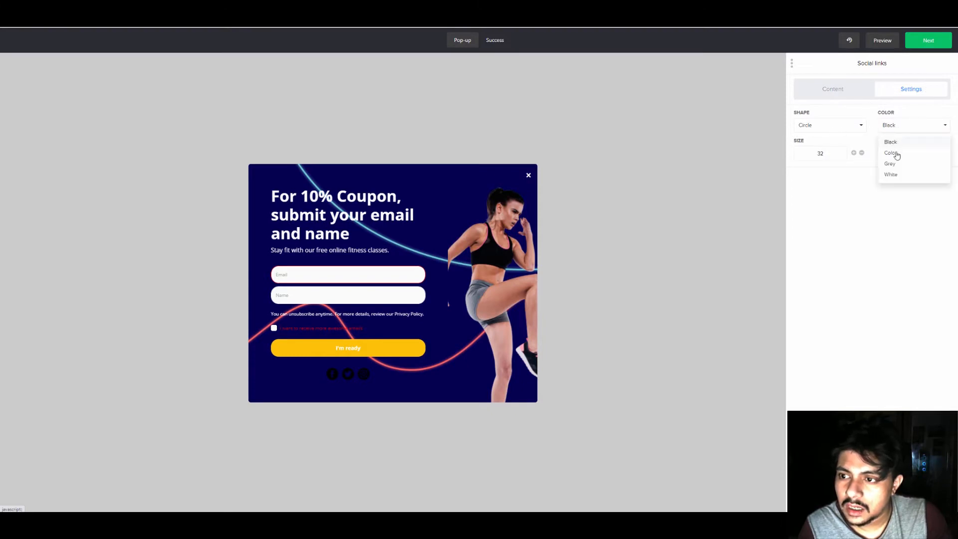
click(894, 174)
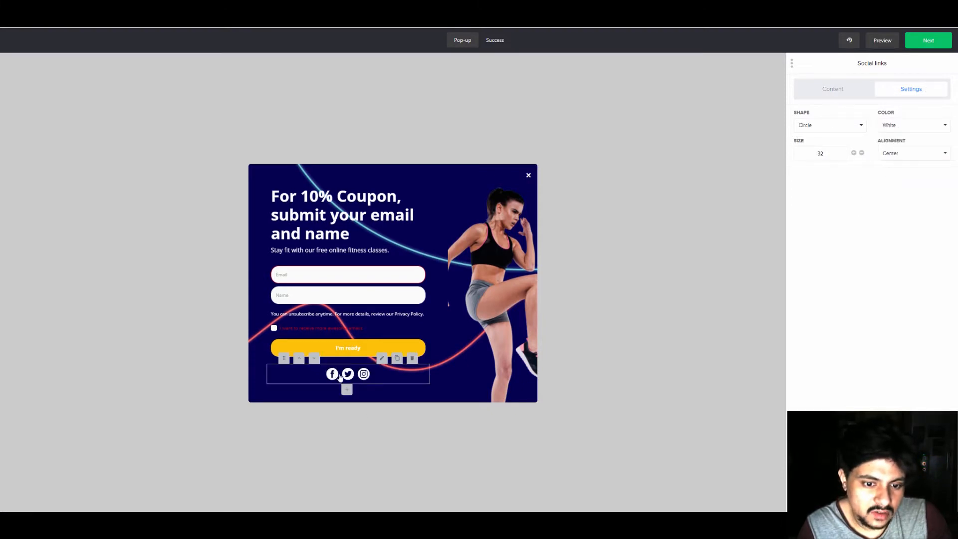
Check the link fields of the social icons and delete the social links block from the pop-up.
click(807, 93)
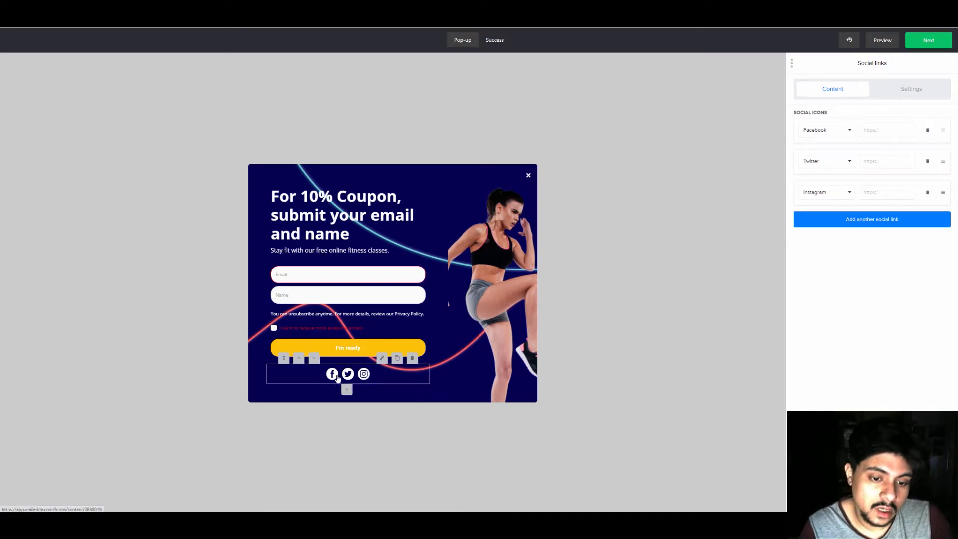
click(872, 130)
click(882, 159)
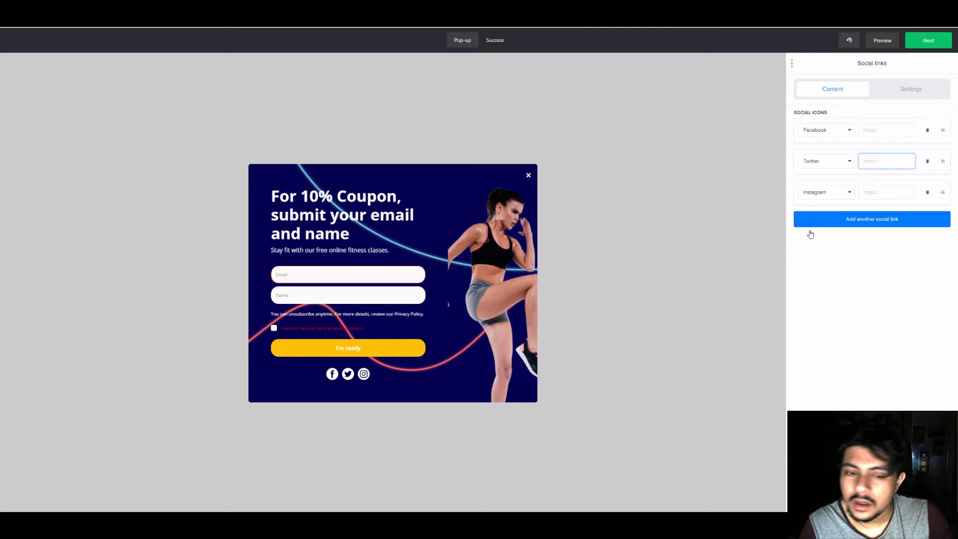
click(397, 380)
click(410, 360)
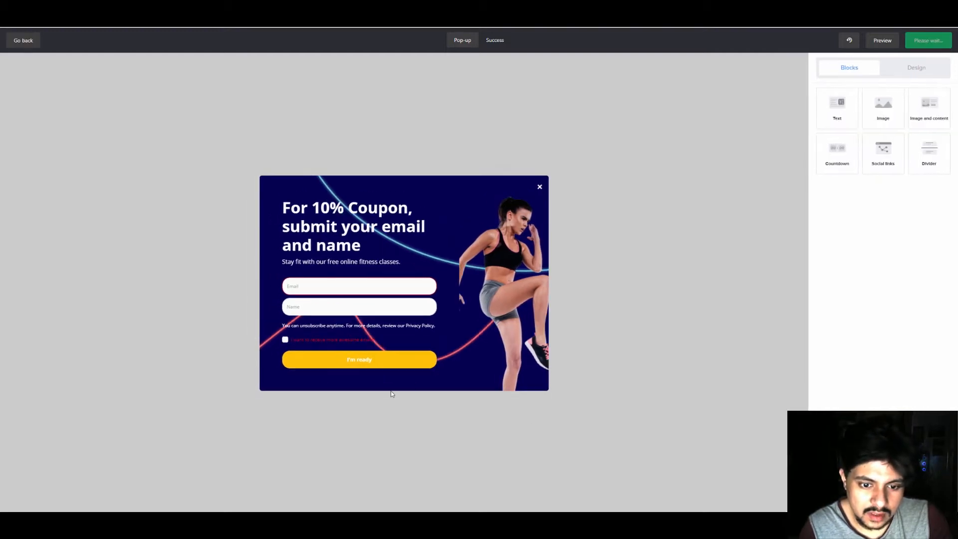
Add a countdown timer above the main heading, set its expiration date to 2021-04-10 and save it.
drag(837, 150, 385, 186)
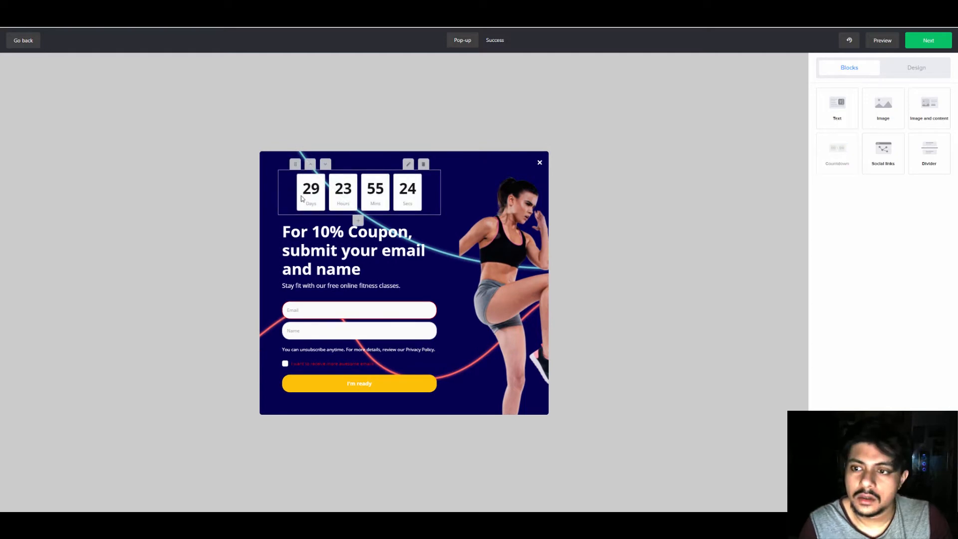
click(409, 165)
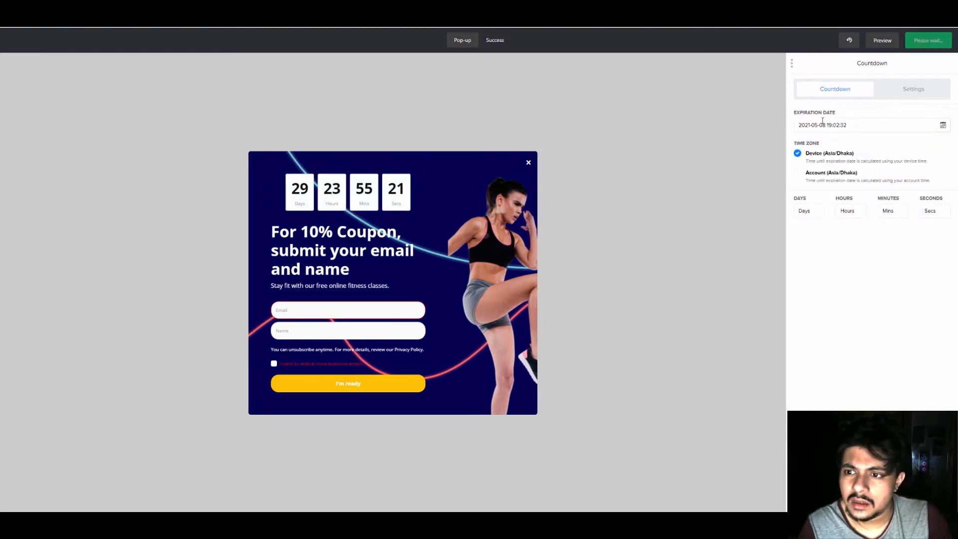
click(945, 129)
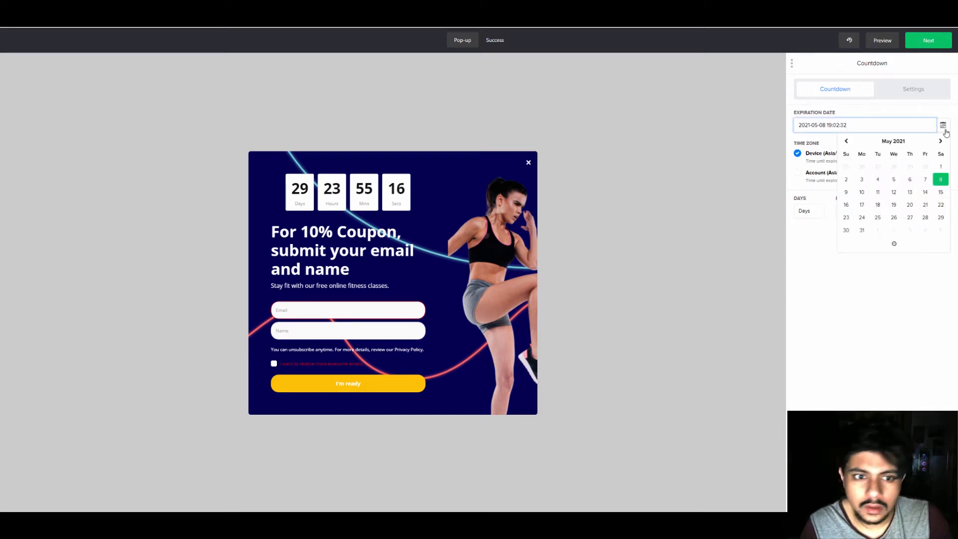
click(847, 142)
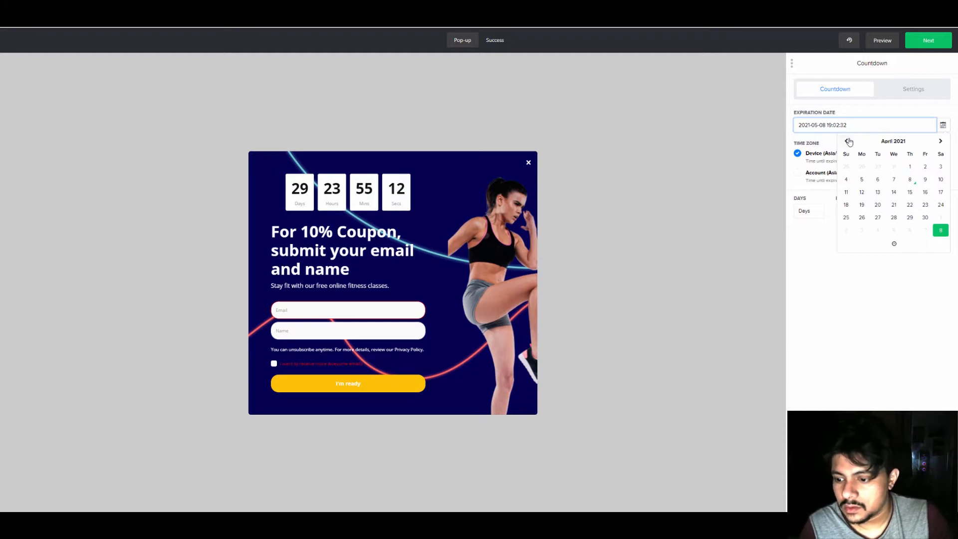
click(941, 179)
click(908, 289)
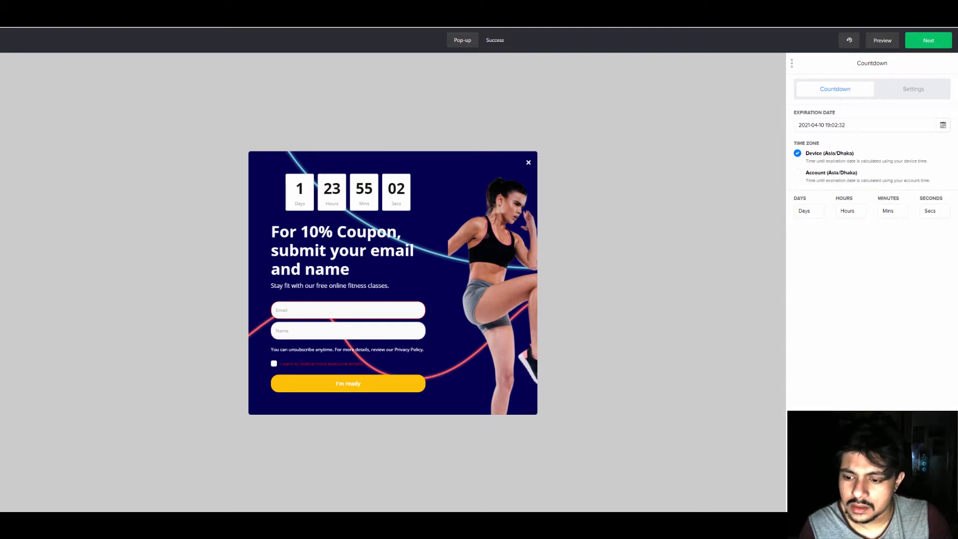
click(873, 498)
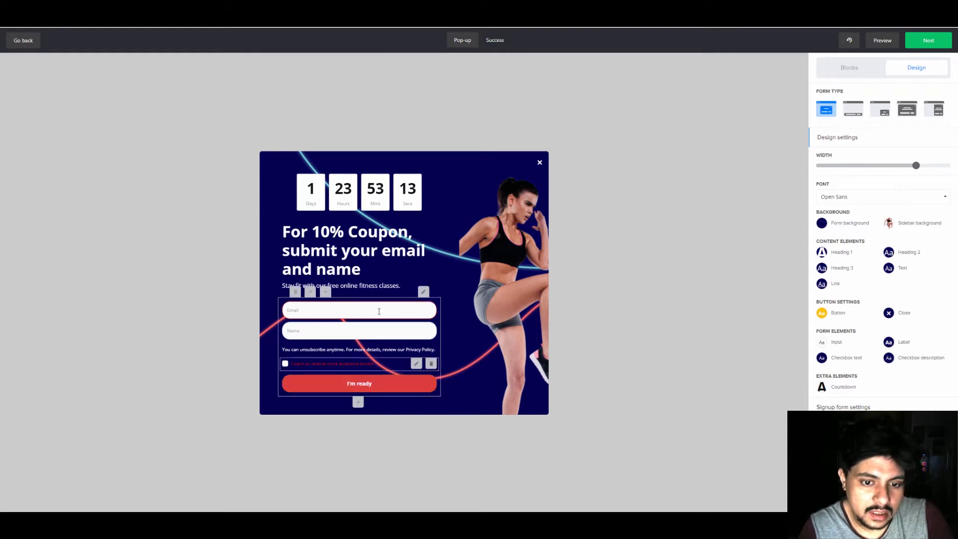
Open the signup form's settings, check the available button actions and view the pop-up's success message page.
click(426, 304)
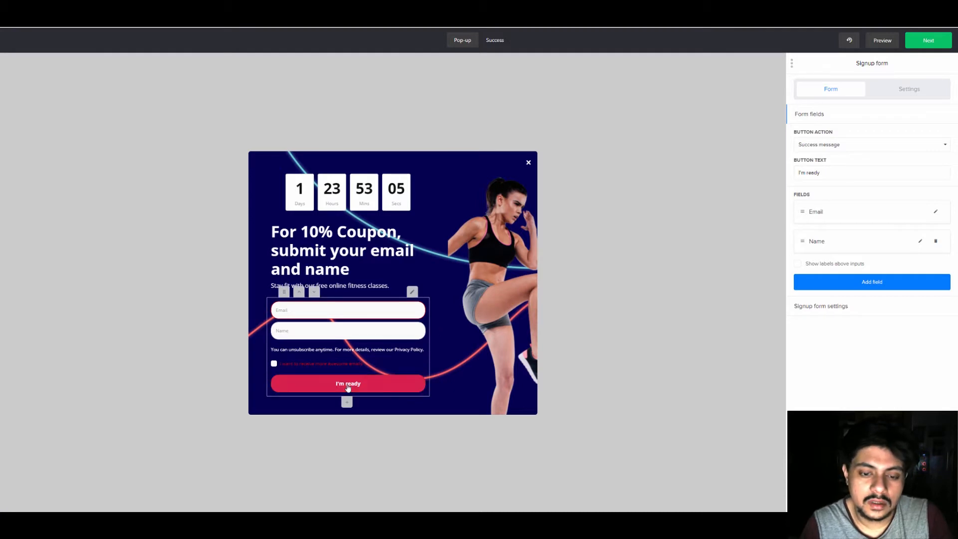
click(890, 148)
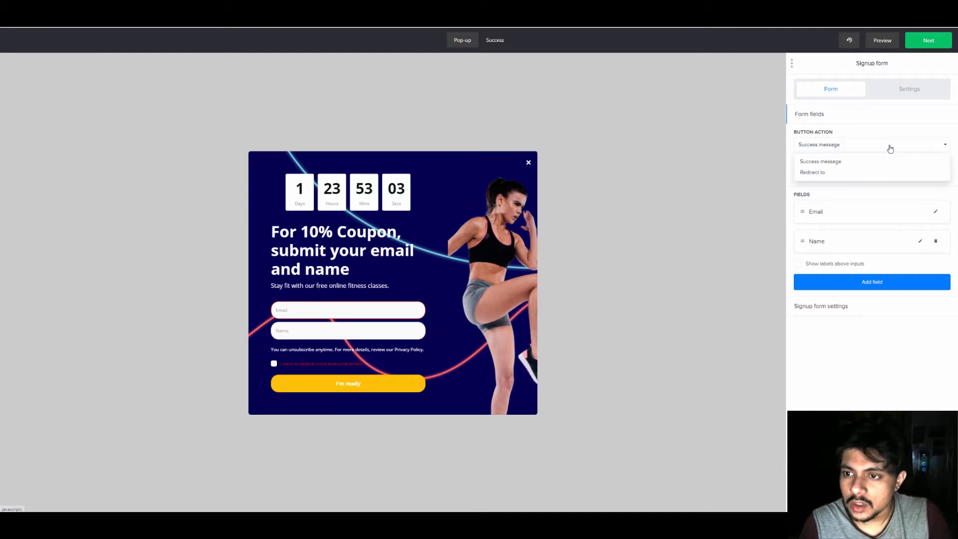
click(891, 148)
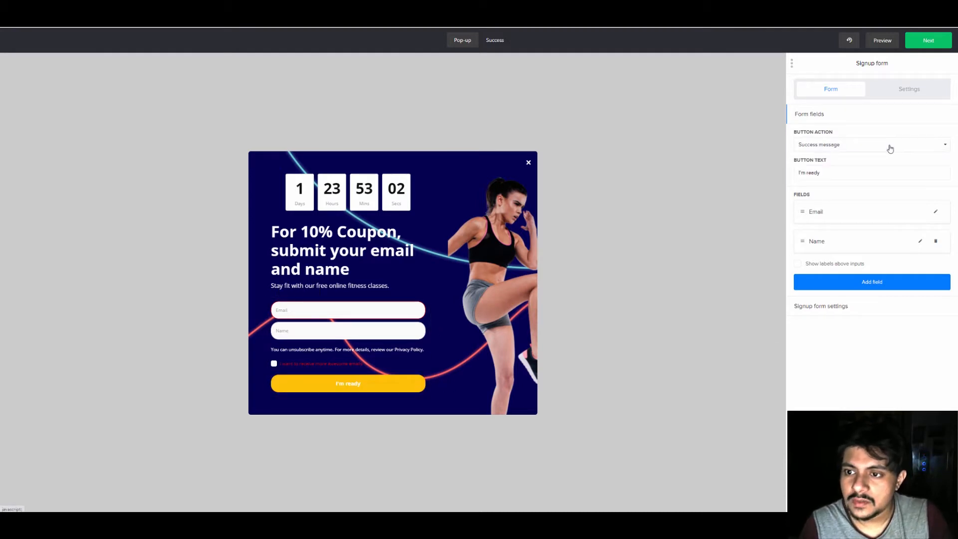
click(495, 45)
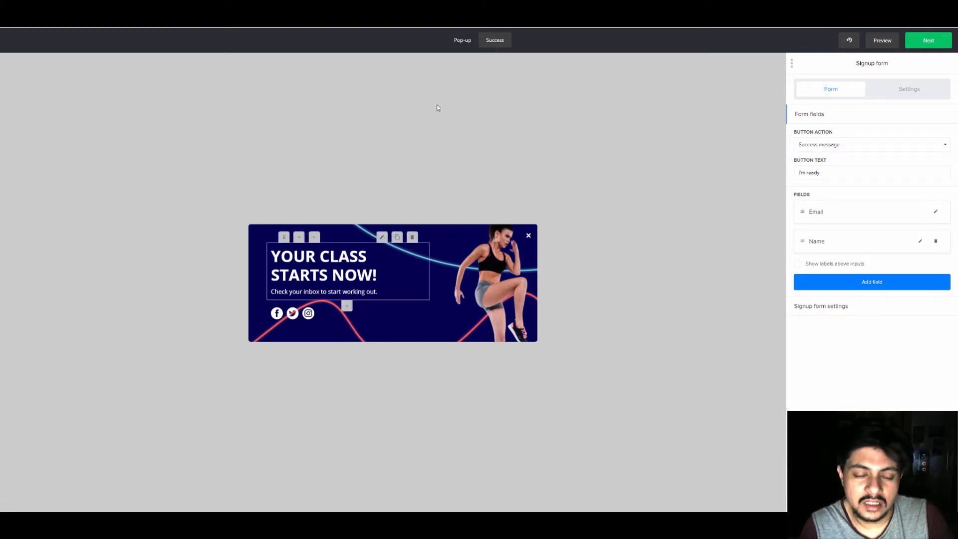
click(456, 40)
Try the Redirect to action for the signup button, and restore Success message as its action.
click(873, 145)
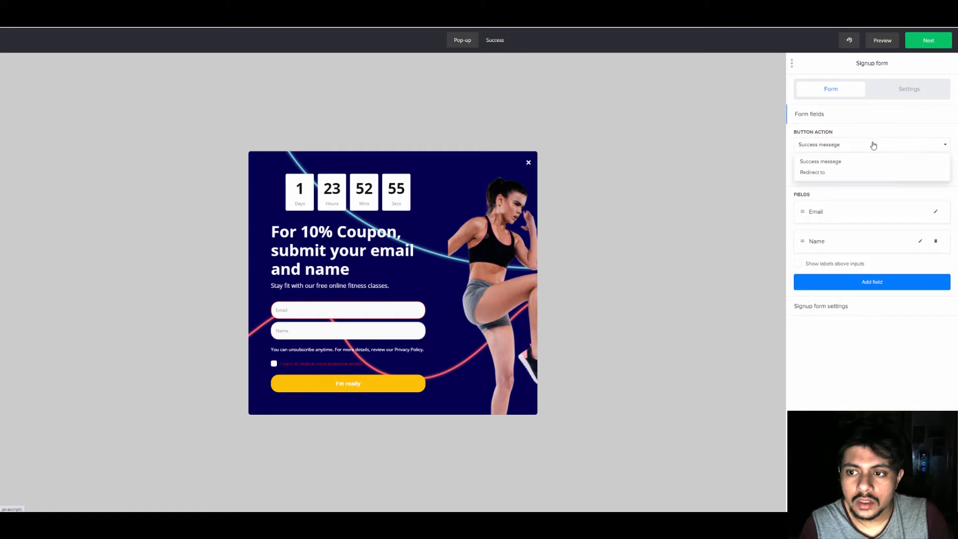
click(843, 172)
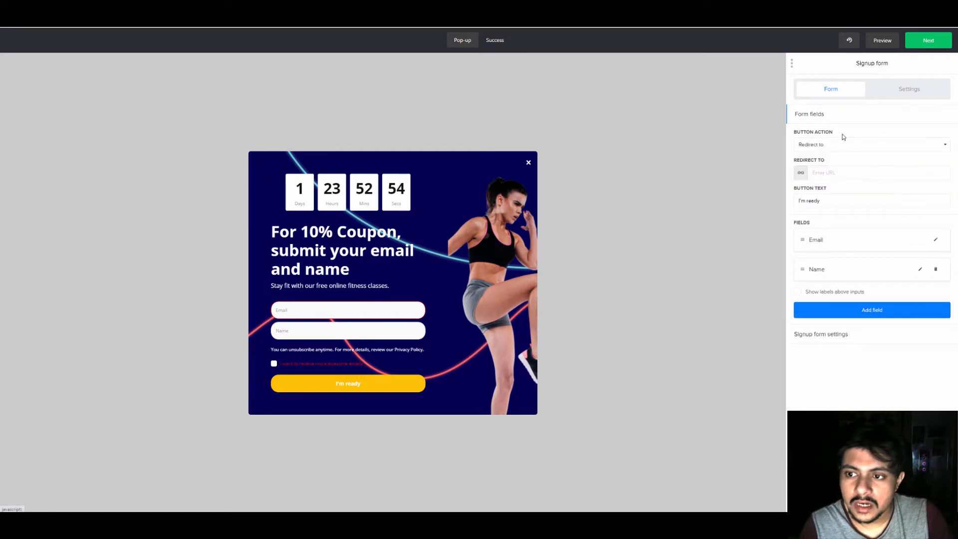
click(839, 171)
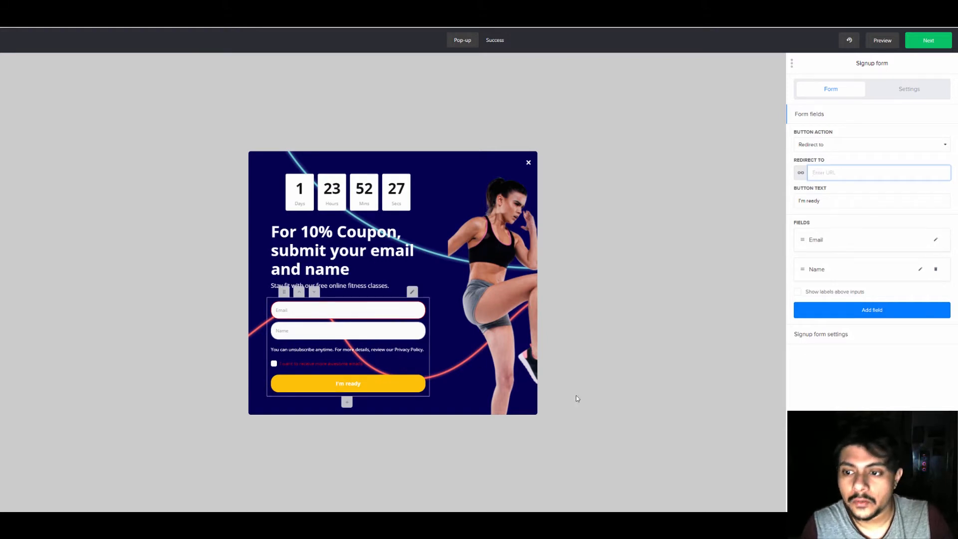
click(867, 145)
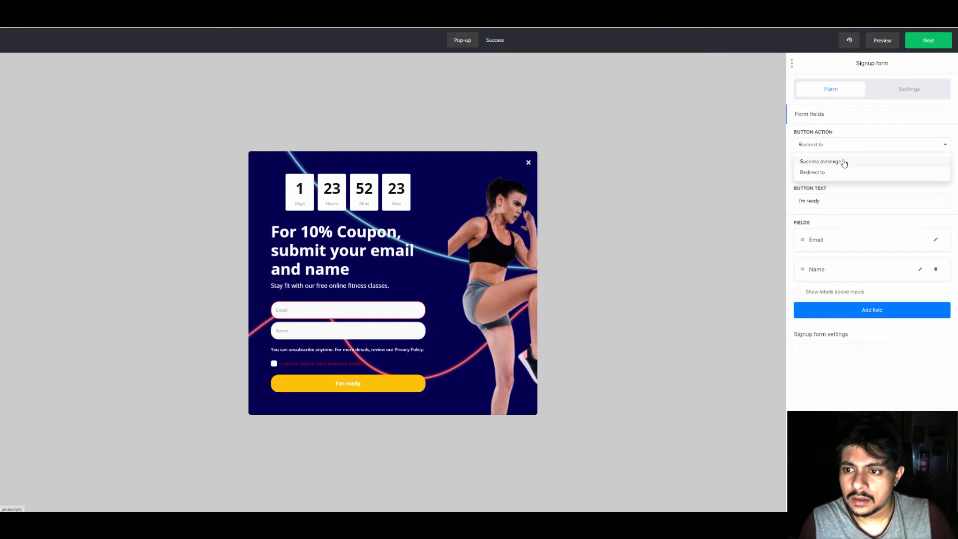
click(843, 161)
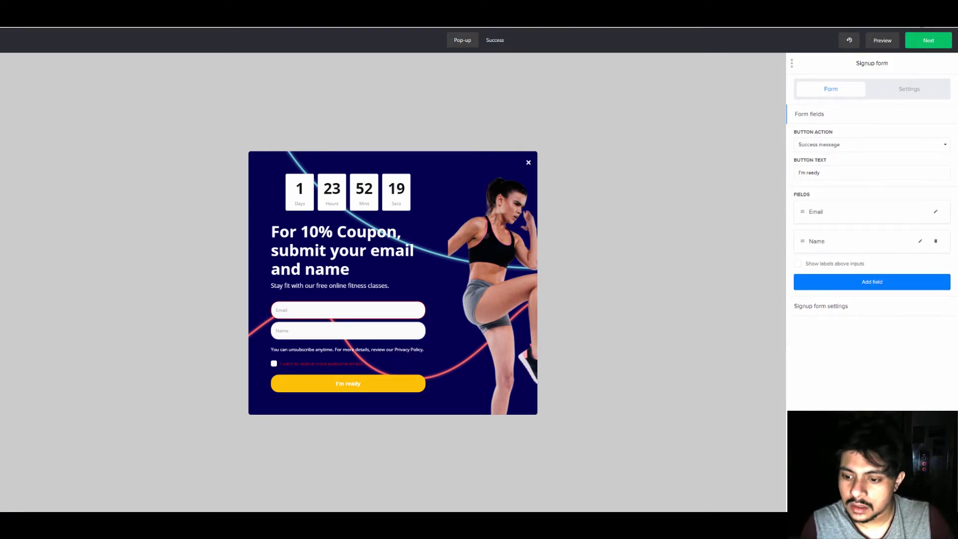
Proceed to the pop-up's behavior settings and also show it when the user scrolls to 50%.
click(872, 499)
click(937, 45)
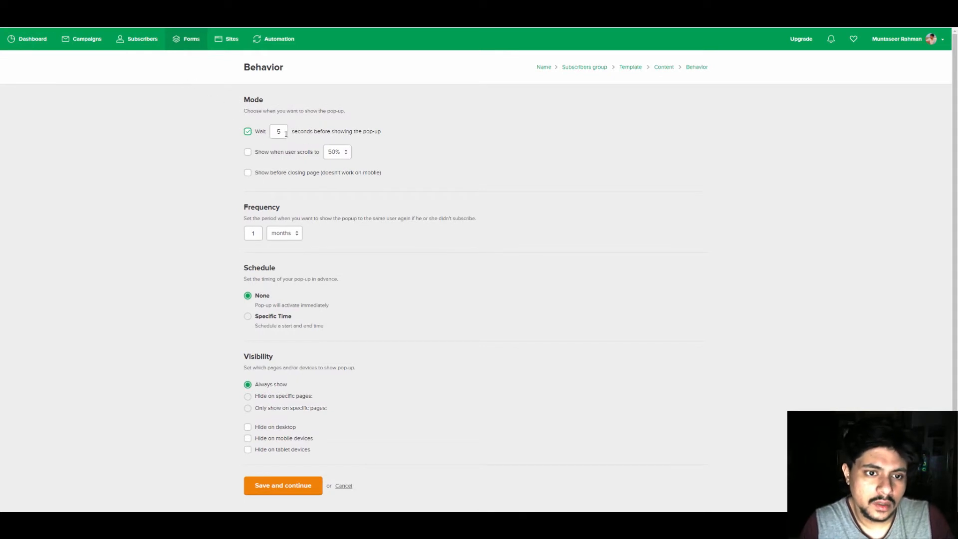
click(248, 152)
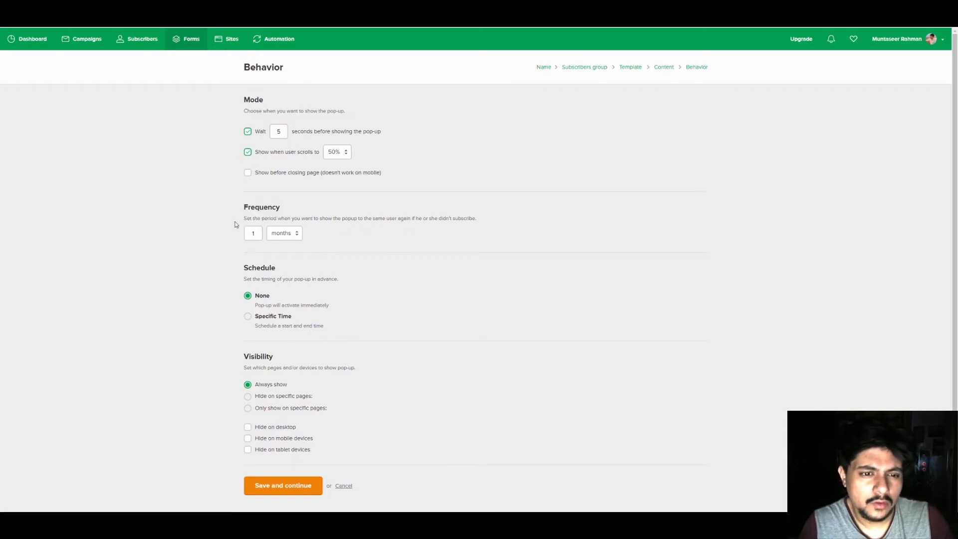
Set the frequency for showing the pop-up again to 1 week and save the behavior settings.
click(280, 236)
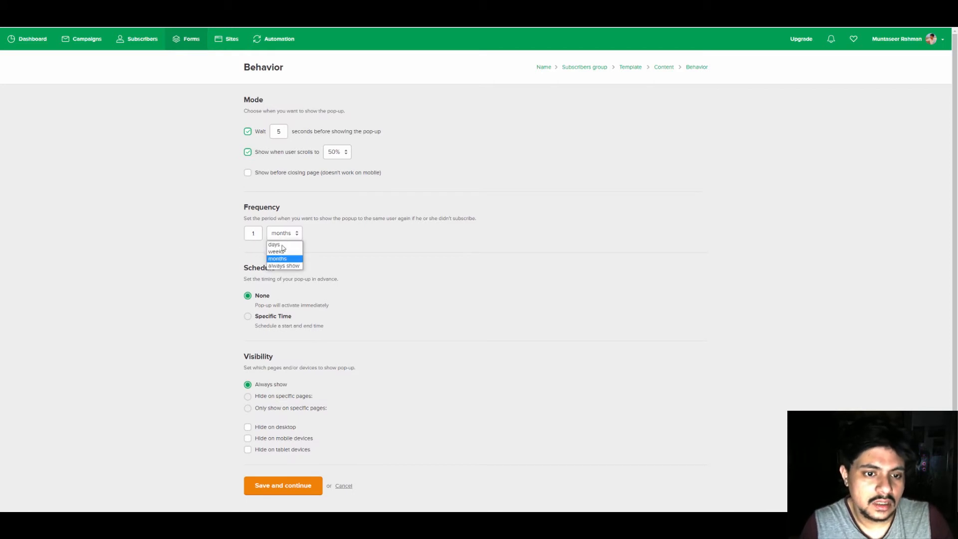
click(282, 251)
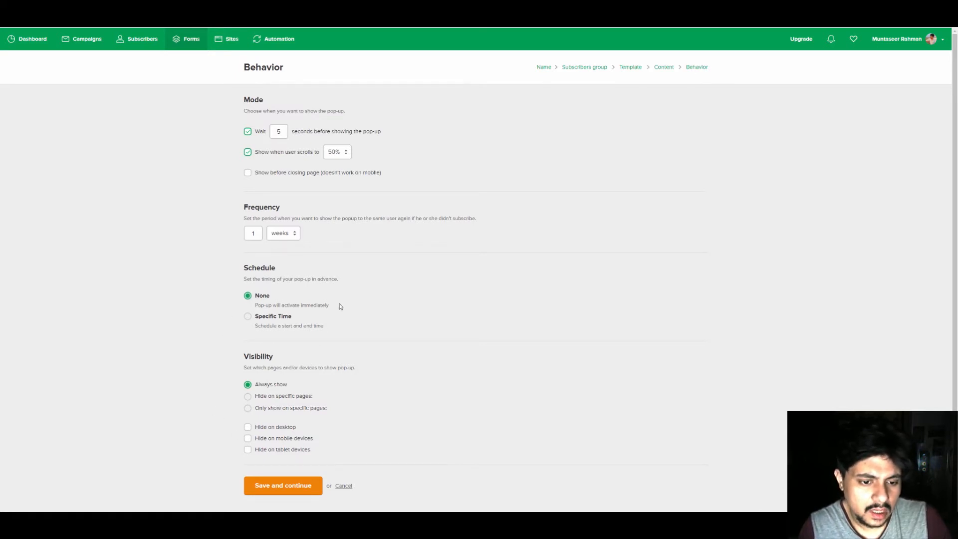
scroll(319, 339, down, 1)
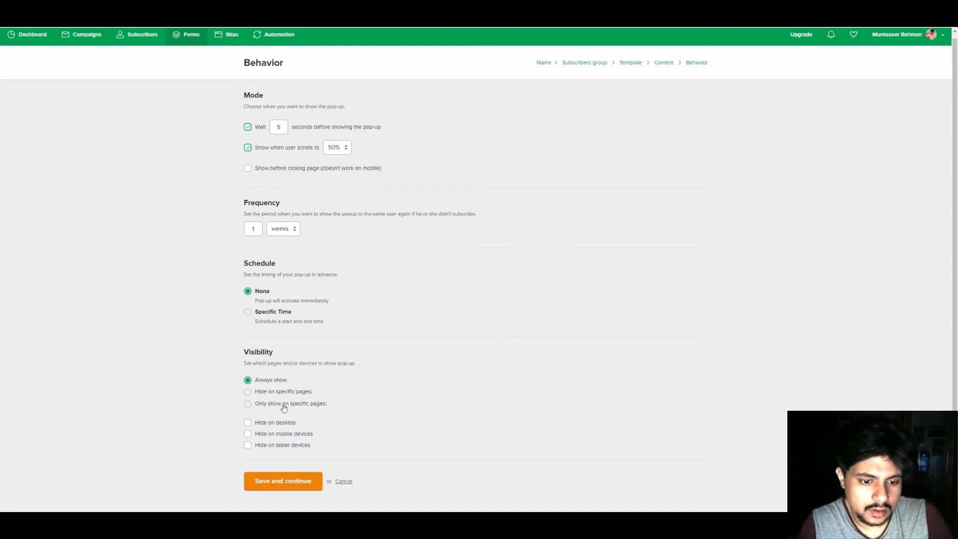
click(276, 485)
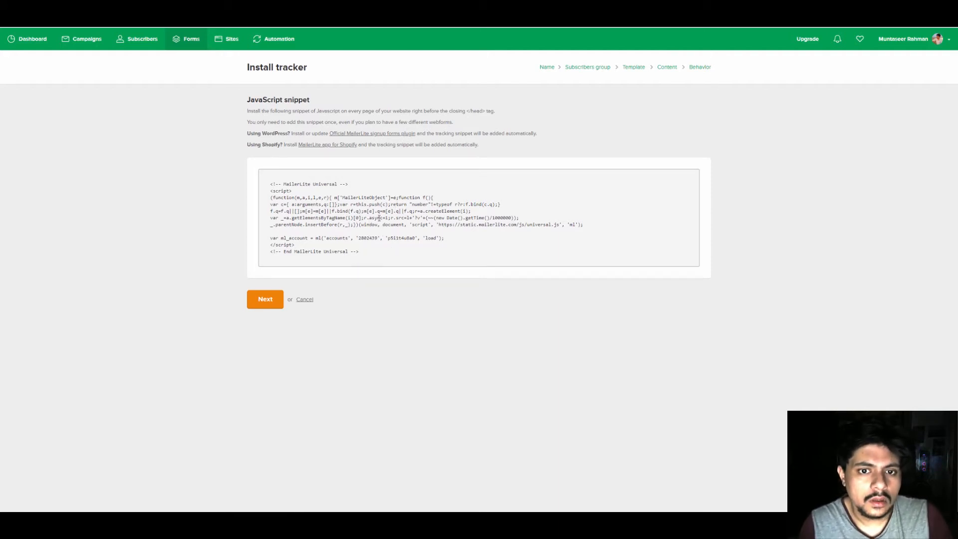
triple_click(310, 218)
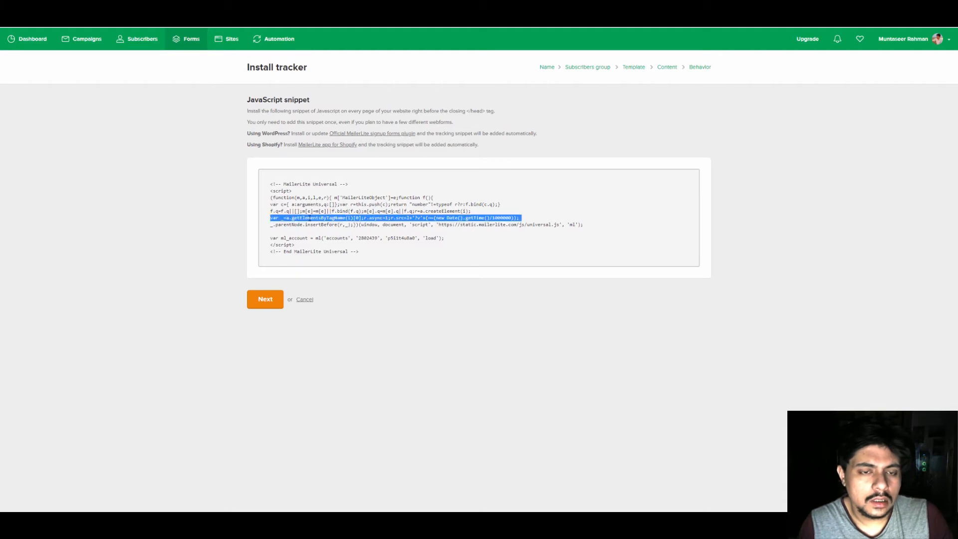
click(318, 224)
drag(367, 260, 270, 184)
click(379, 211)
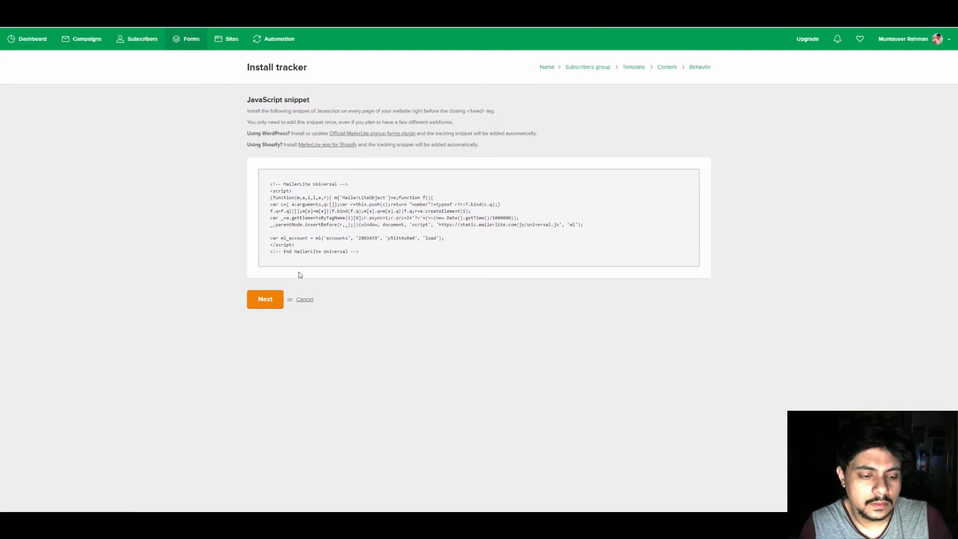
click(84, 523)
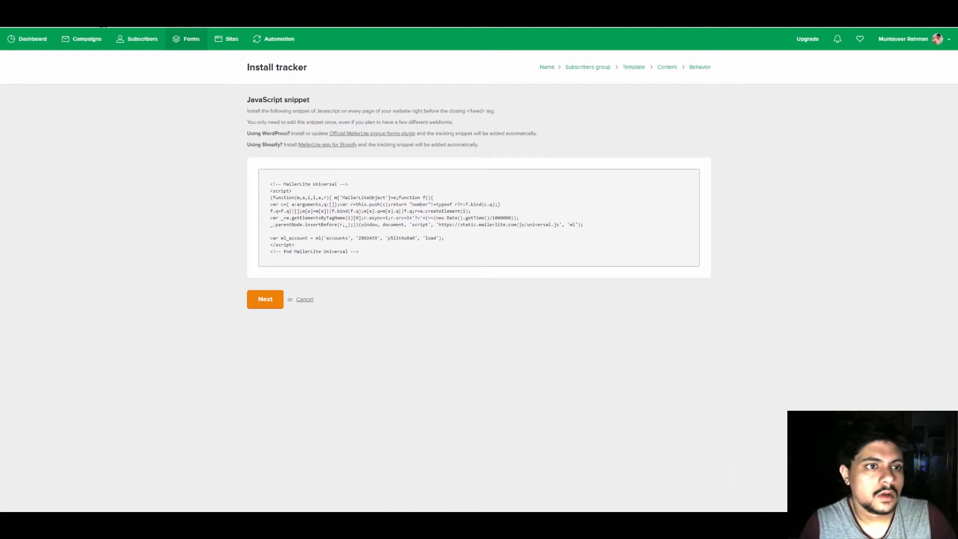
Open the WordPress website in a new browser tab and go to its admin dashboard.
key(ctrl+t)
text(mun)
key(Return)
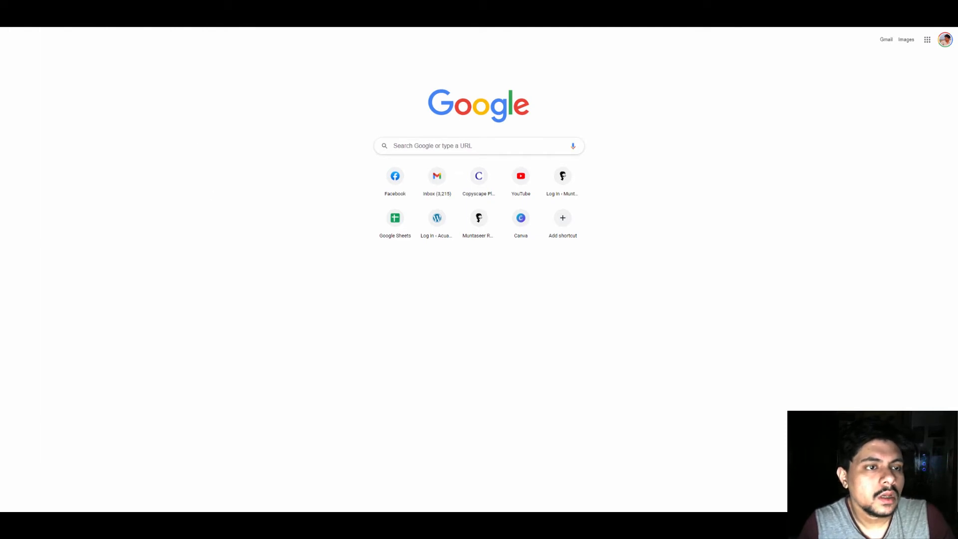
click(698, 10)
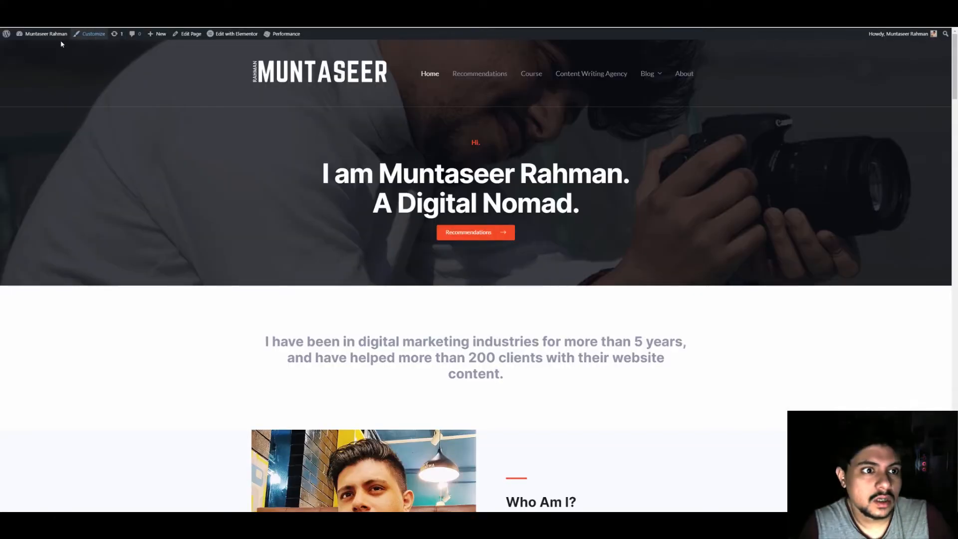
mouse_move(55, 34)
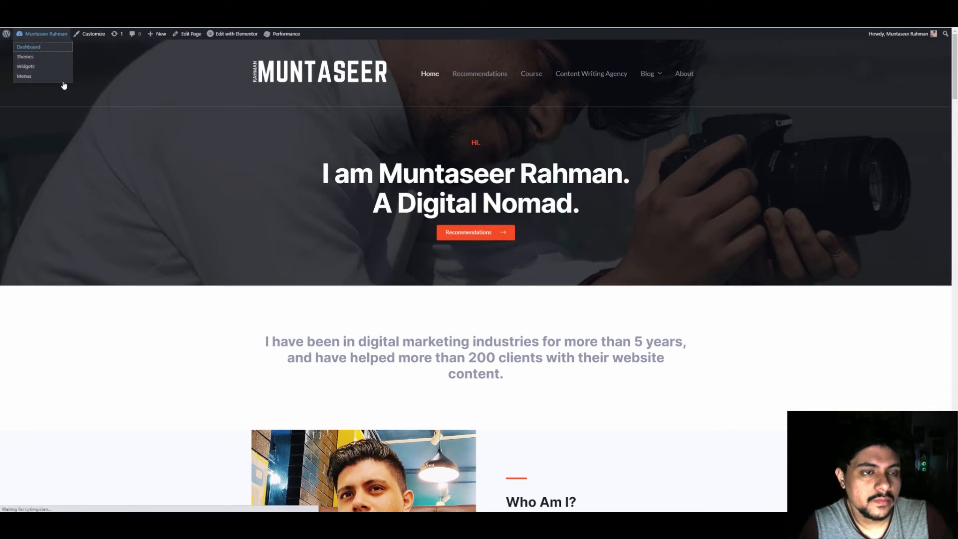
click(38, 38)
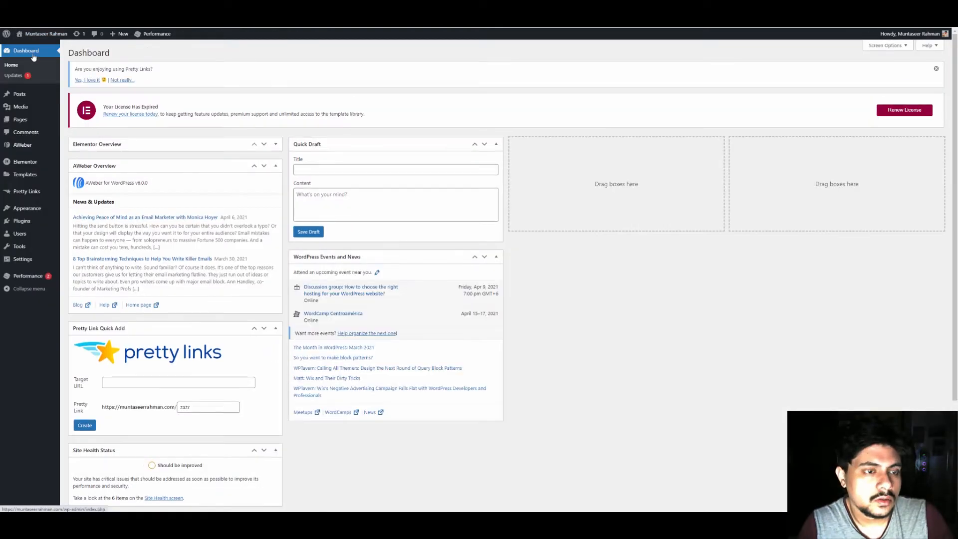
Search the plugin directory for "header footer" and install and activate the Insert Headers and Footers plugin.
mouse_move(25, 221)
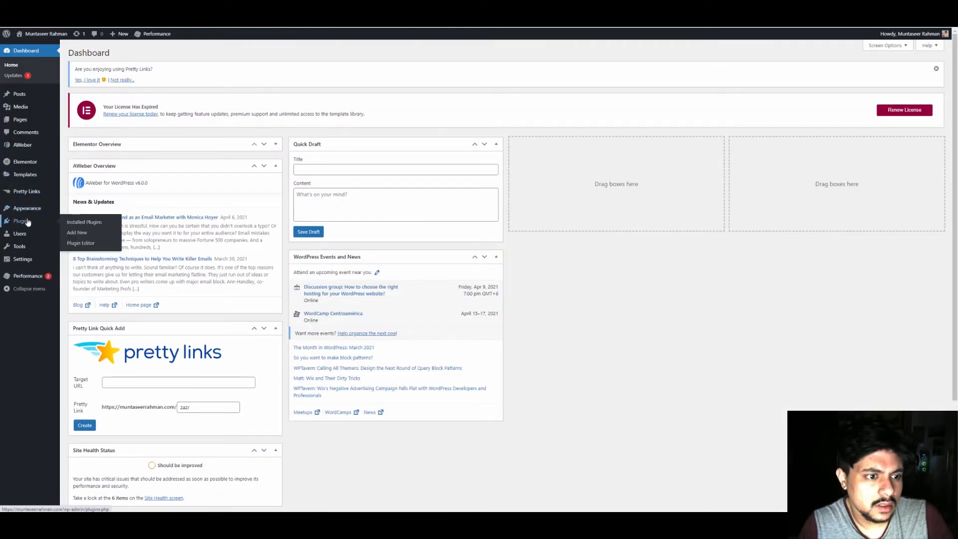
click(78, 233)
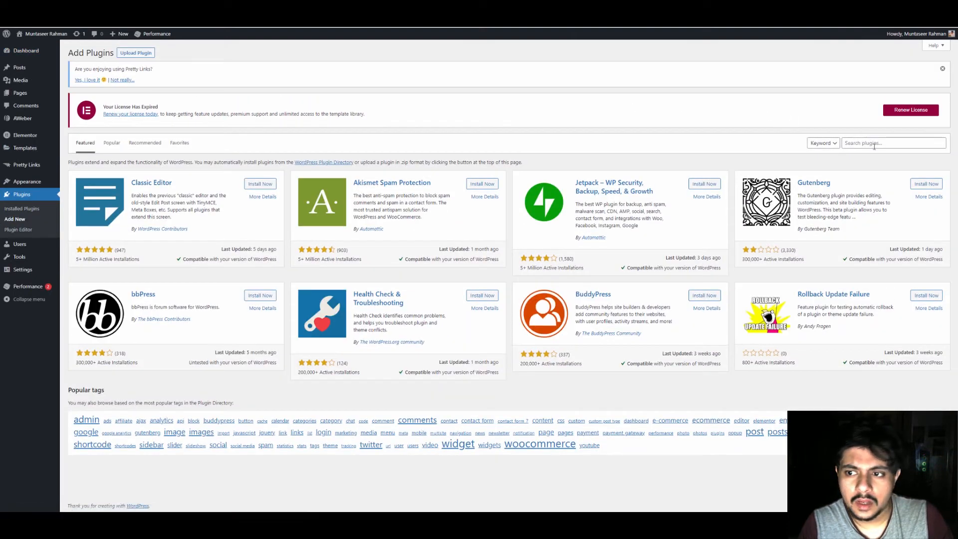
click(874, 144)
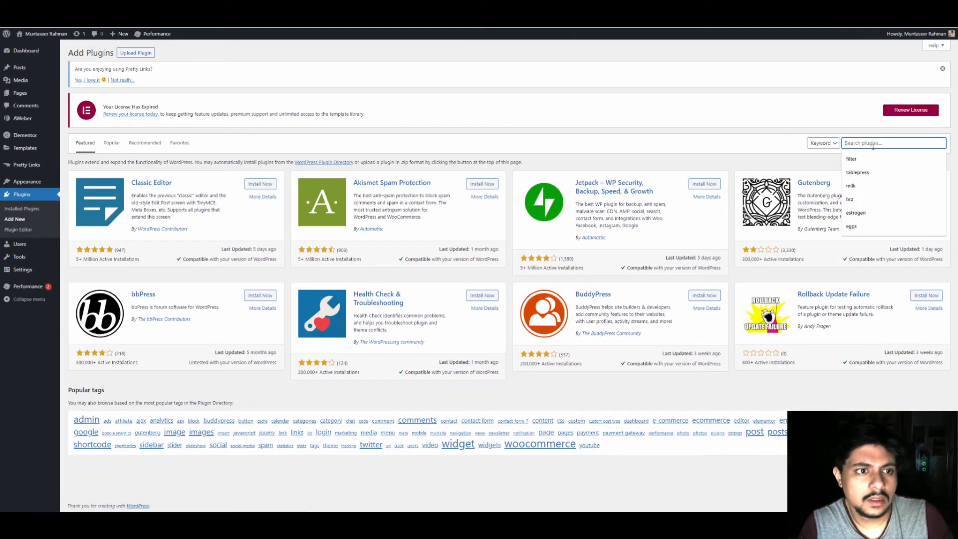
text(header footer)
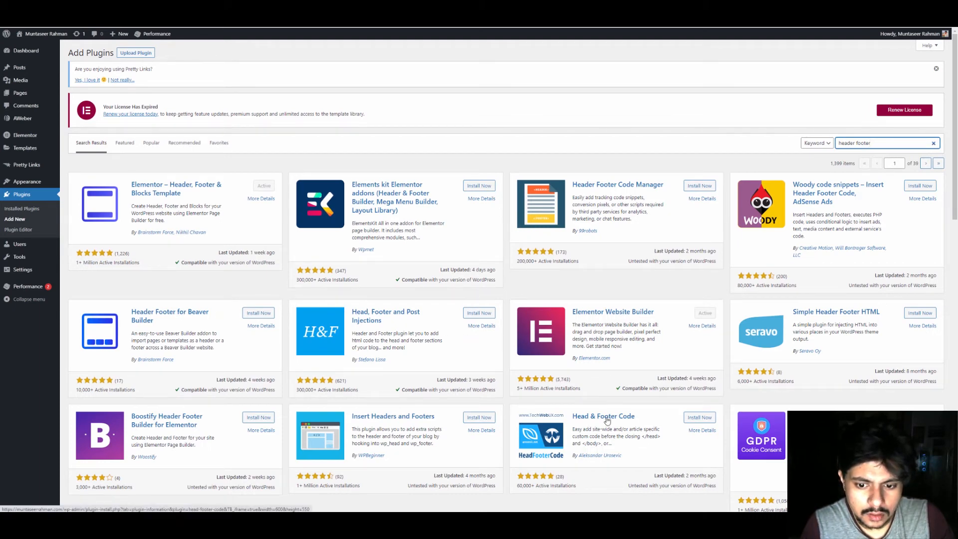
scroll(607, 422, down, 1)
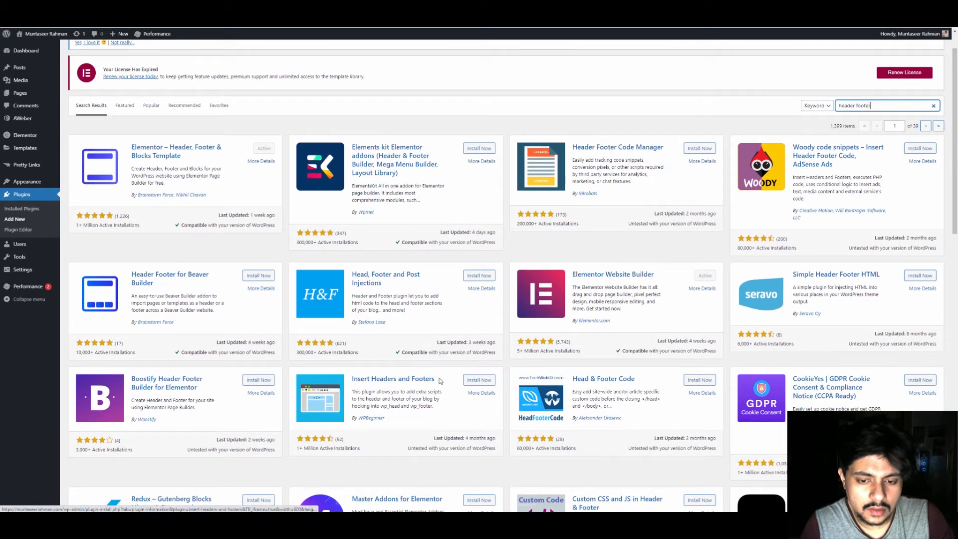
click(488, 383)
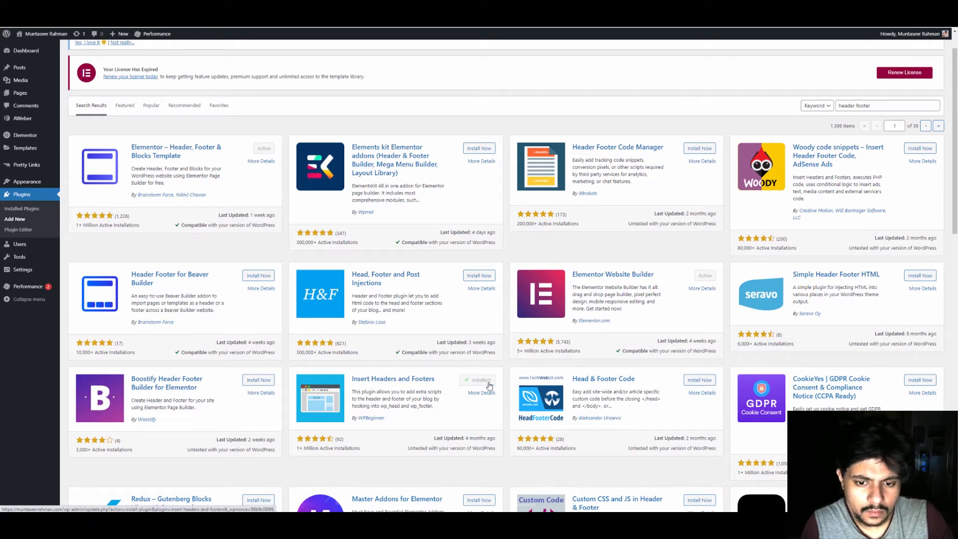
click(480, 382)
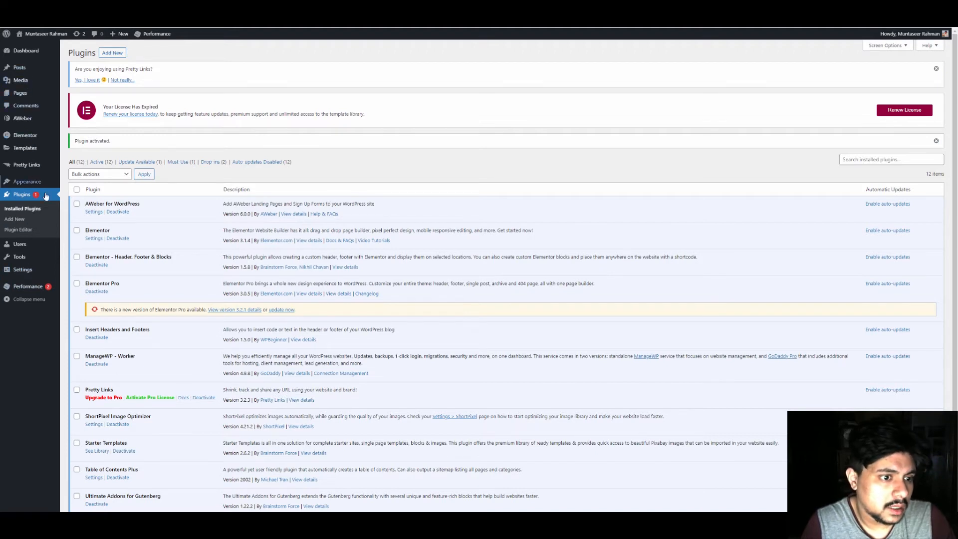
Open the Insert Headers and Footers settings, and copy the complete JavaScript snippet from MailerLite's Install tracker page.
mouse_move(29, 264)
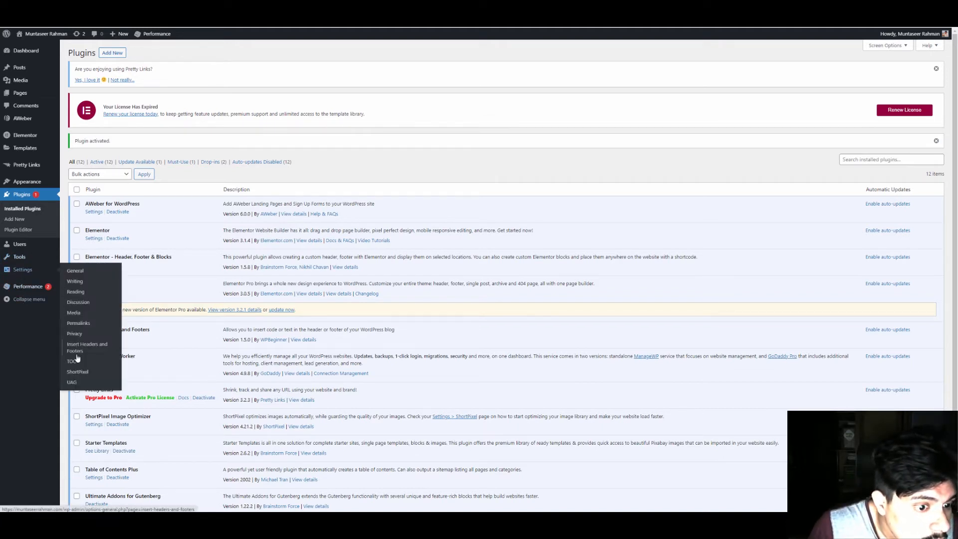
click(80, 348)
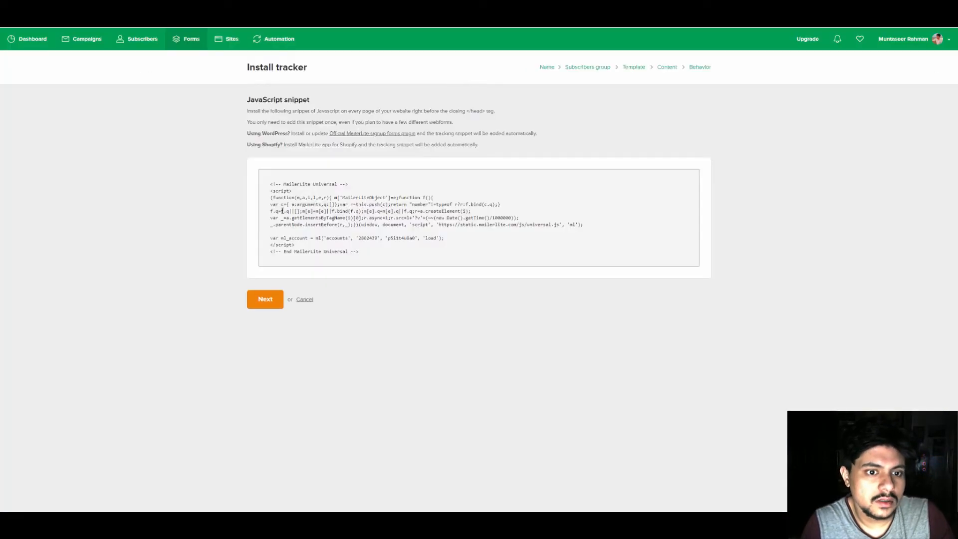
triple_click(289, 222)
drag(370, 252, 273, 195)
key(ctrl+c)
Return to the WordPress plugin settings, paste the MailerLite snippet into Scripts in Header and save.
key(ctrl+Tab)
key(ctrl+Tab)
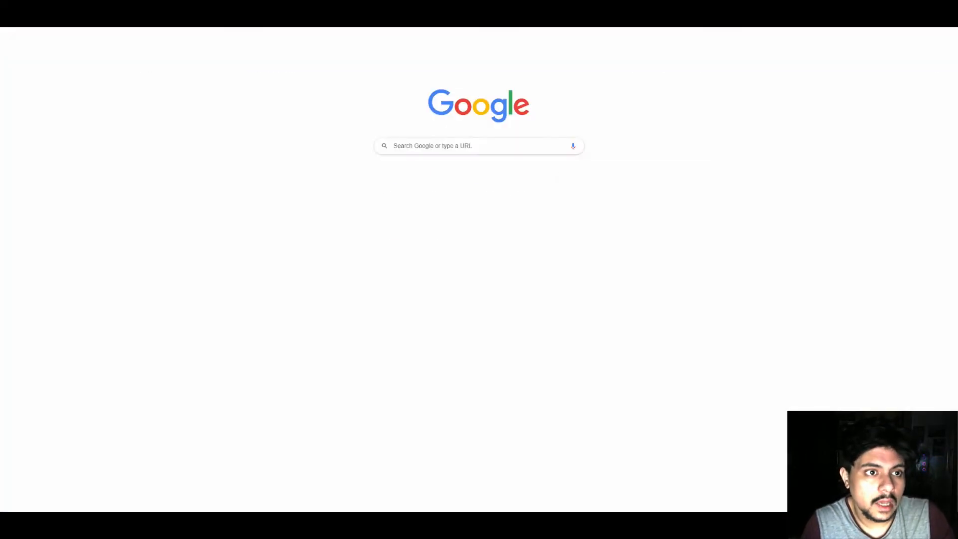
key(ctrl+v)
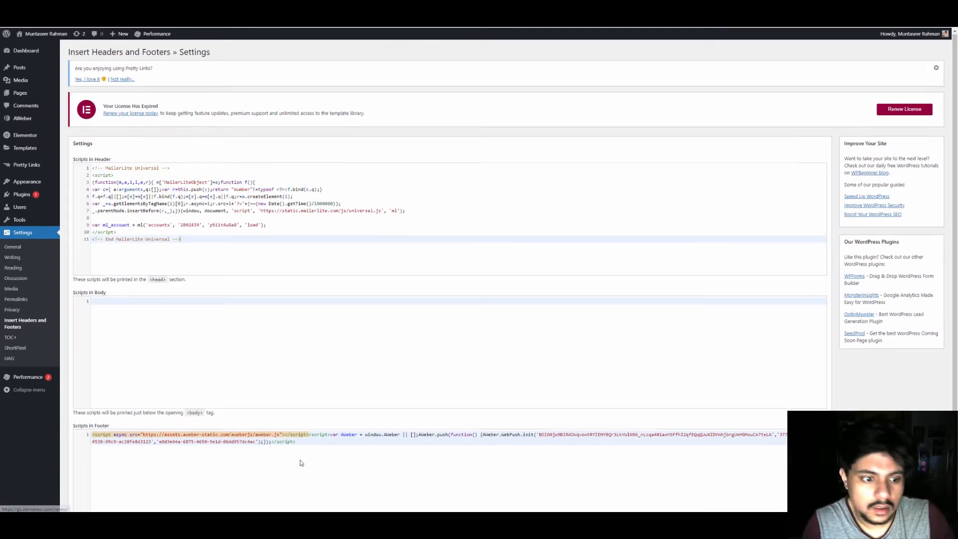
scroll(299, 459, down, 2)
scroll(239, 445, up, 1)
scroll(238, 240, up, 1)
scroll(231, 384, down, 2)
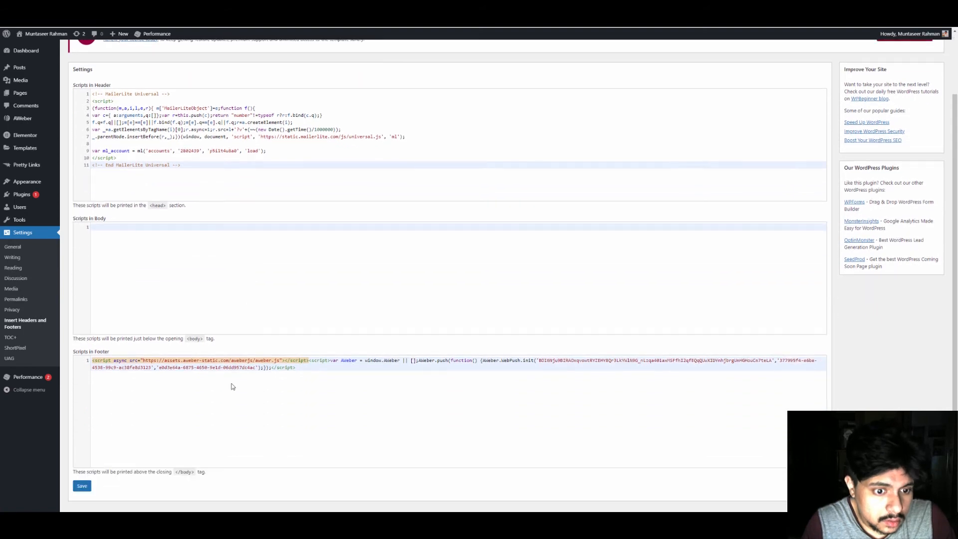
scroll(197, 446, down, 1)
scroll(197, 445, down, 1)
click(82, 458)
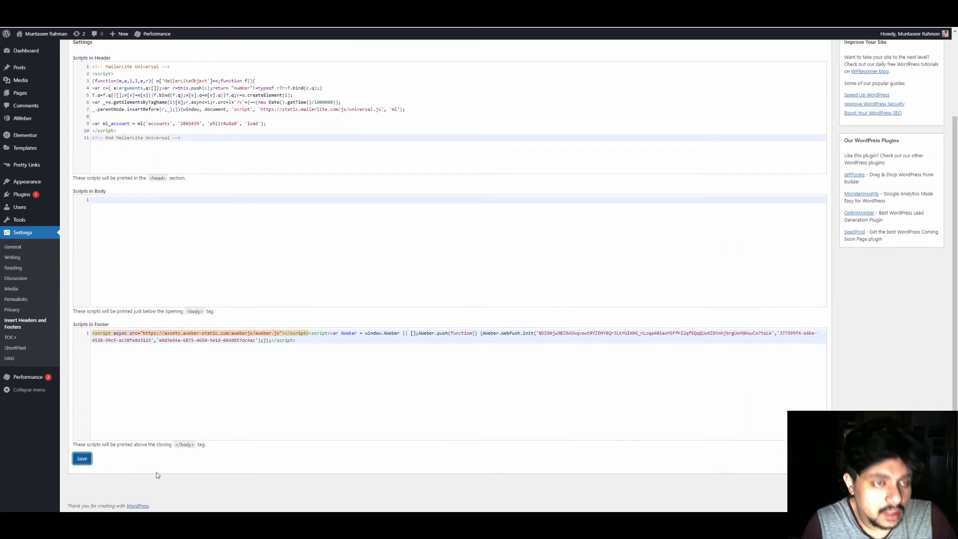
Return to MailerLite's Install tracker page and continue to the Test Popup overview.
scroll(385, 278, down, 2)
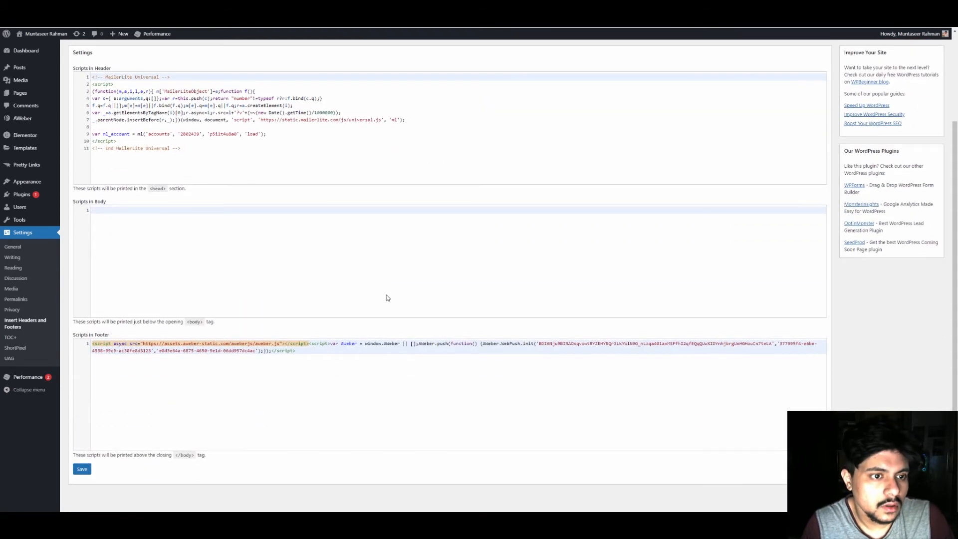
scroll(218, 199, up, 2)
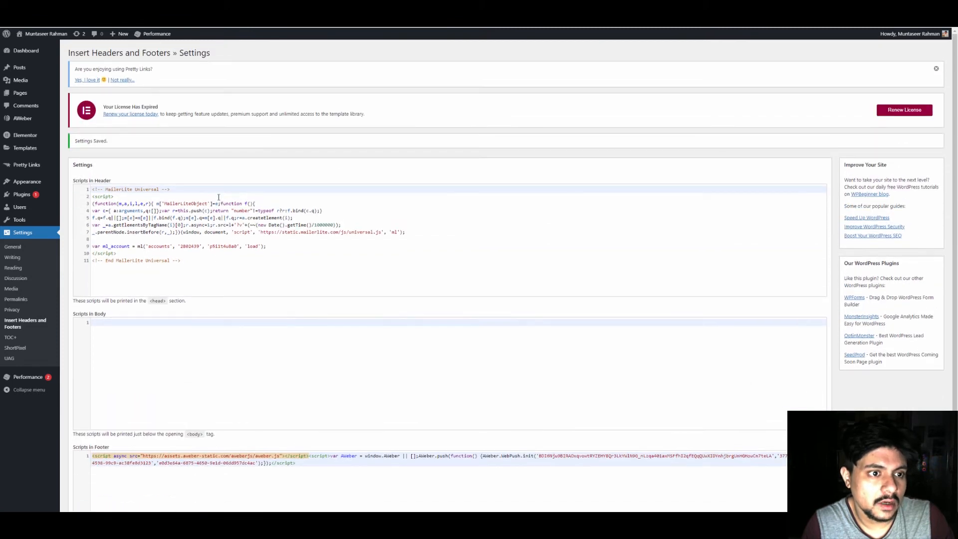
click(50, 8)
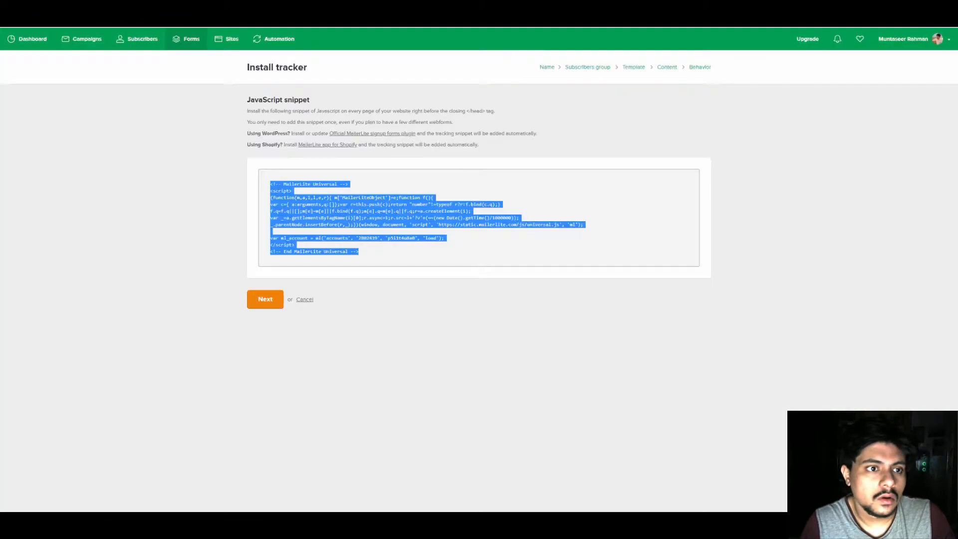
click(258, 308)
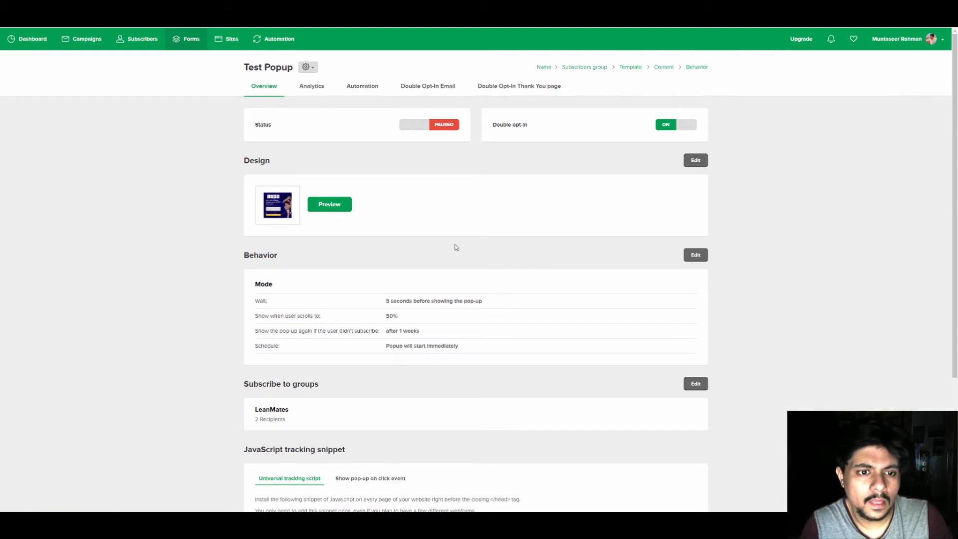
Set the Test Popup's status to Active and turn off double opt-in.
scroll(460, 285, down, 3)
scroll(449, 299, up, 3)
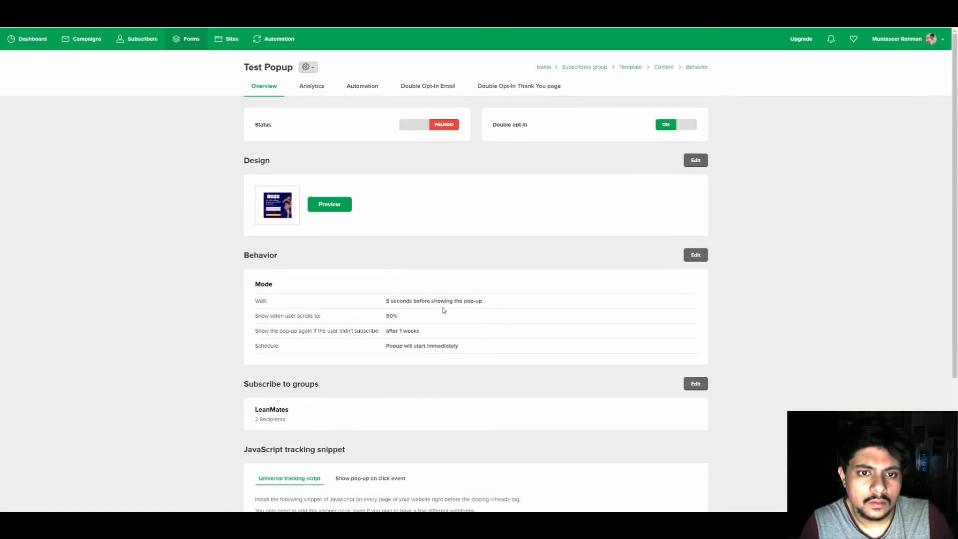
click(449, 125)
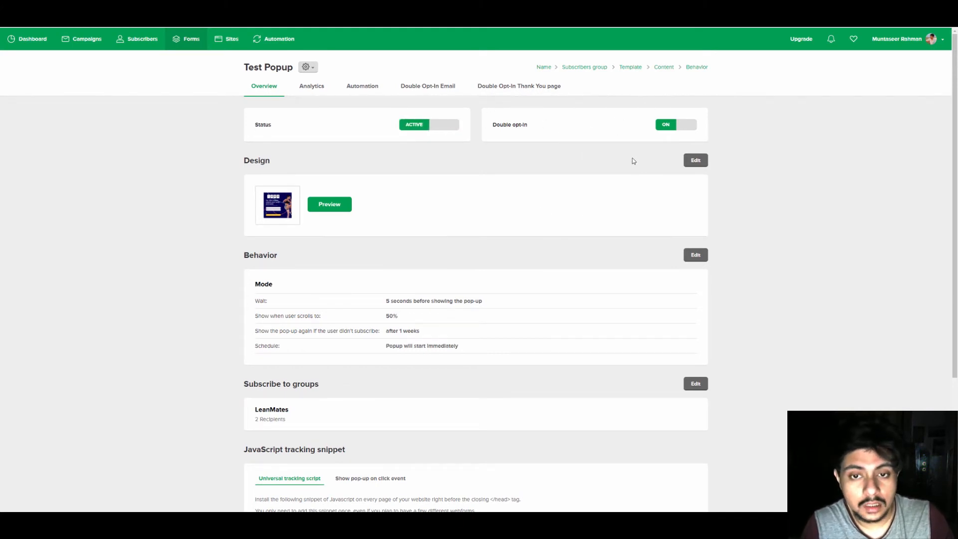
click(677, 126)
scroll(689, 212, down, 5)
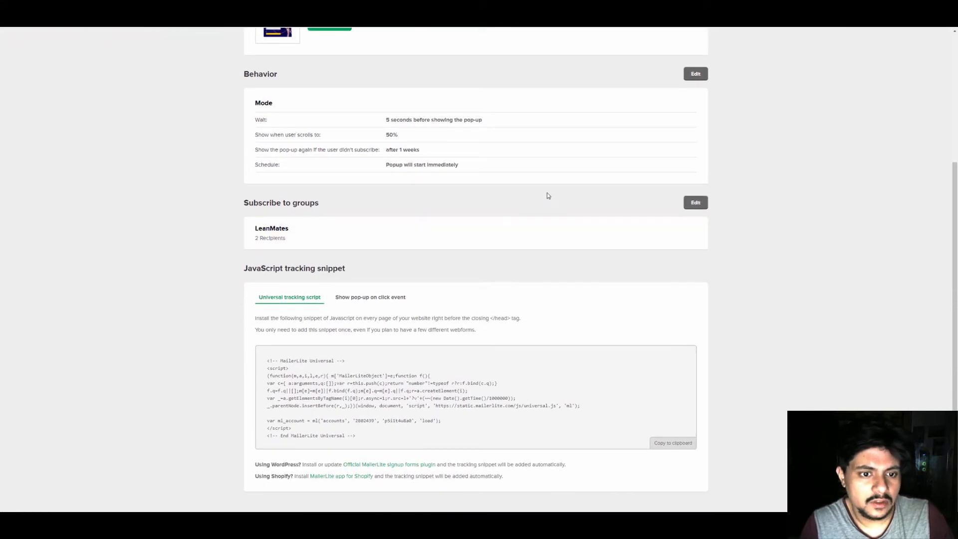
scroll(547, 193, up, 2)
scroll(502, 212, up, 3)
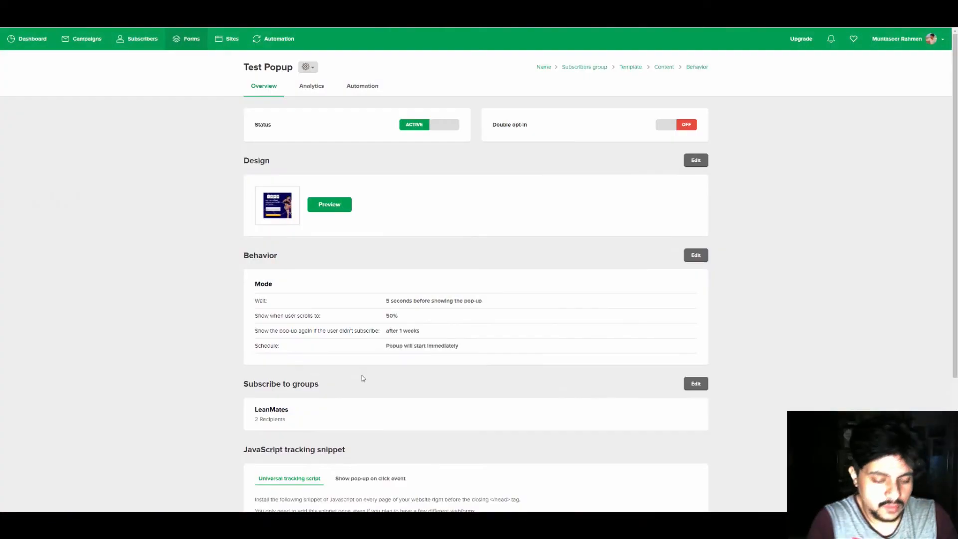
Open the WordPress website in an incognito window, check the 10% coupon pop-up on the home page and close it.
key(ctrl+shift+n)
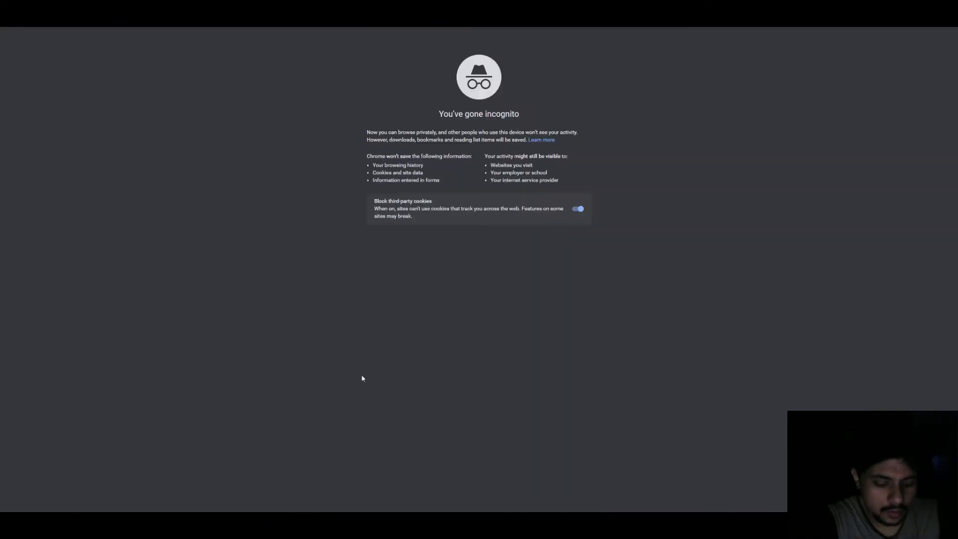
text(mans)
key(Return)
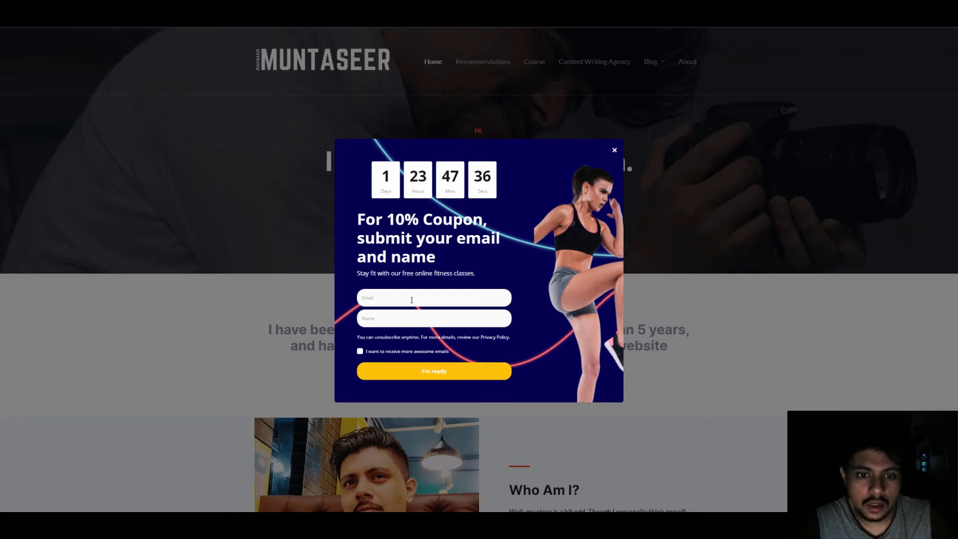
click(383, 304)
click(427, 287)
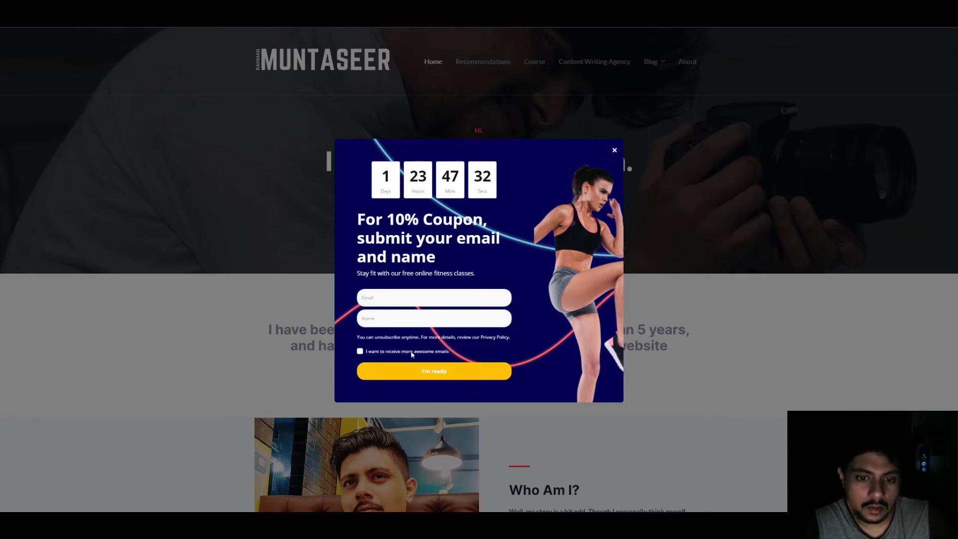
click(614, 152)
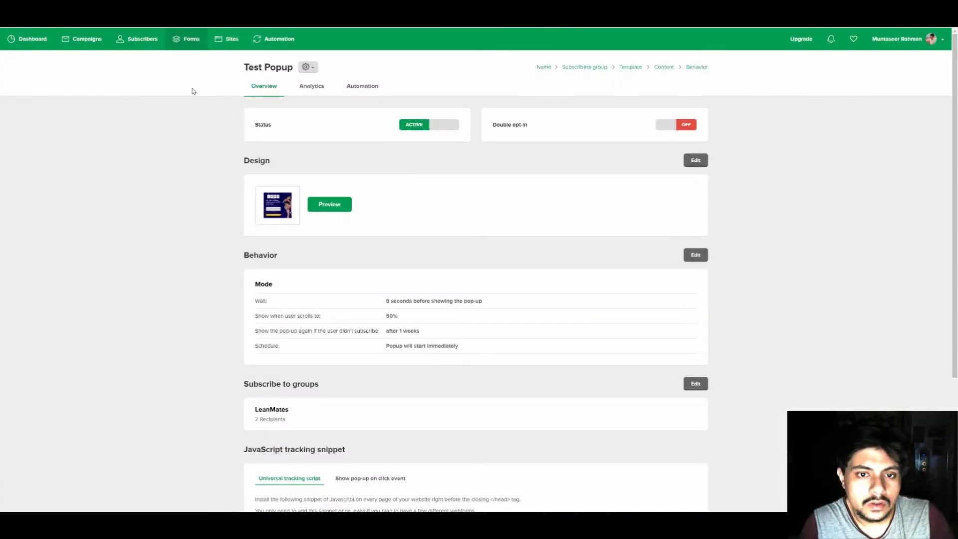
Return to the Test Popup overview in MailerLite, review it, and view the account's list of embedded forms.
scroll(524, 246, down, 4)
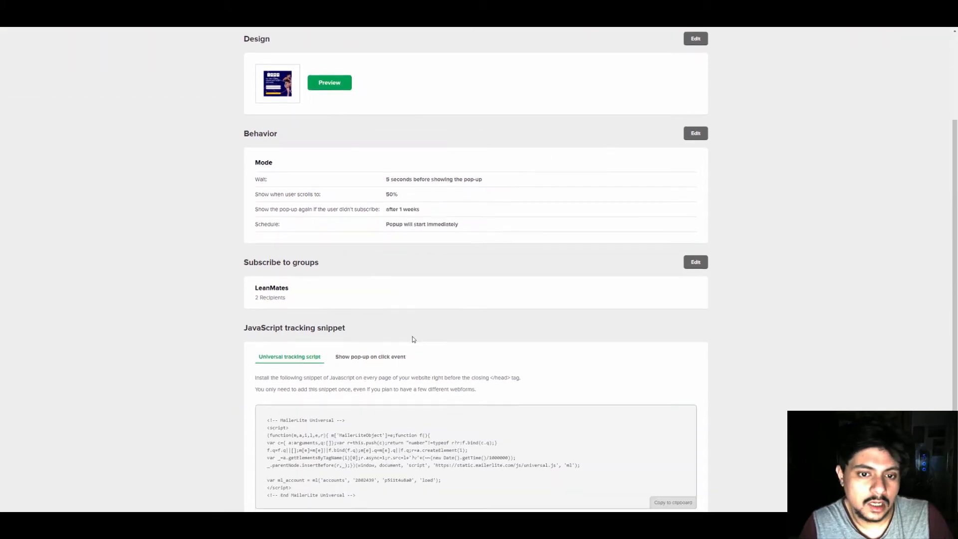
scroll(417, 321, up, 4)
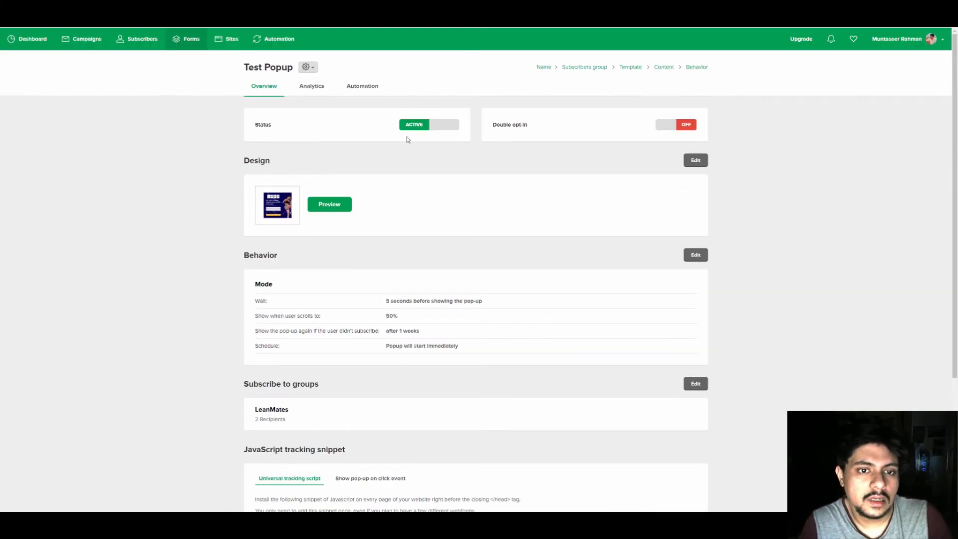
click(185, 39)
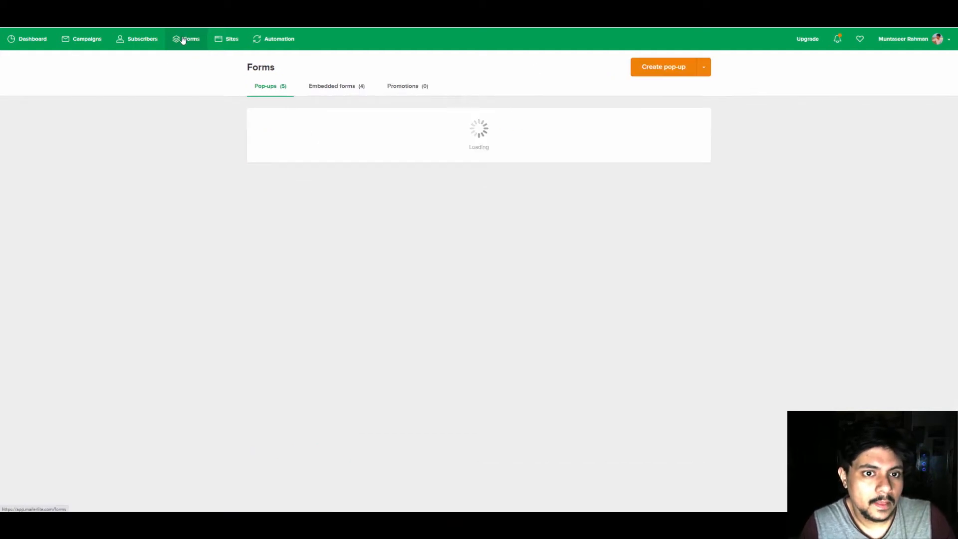
click(330, 89)
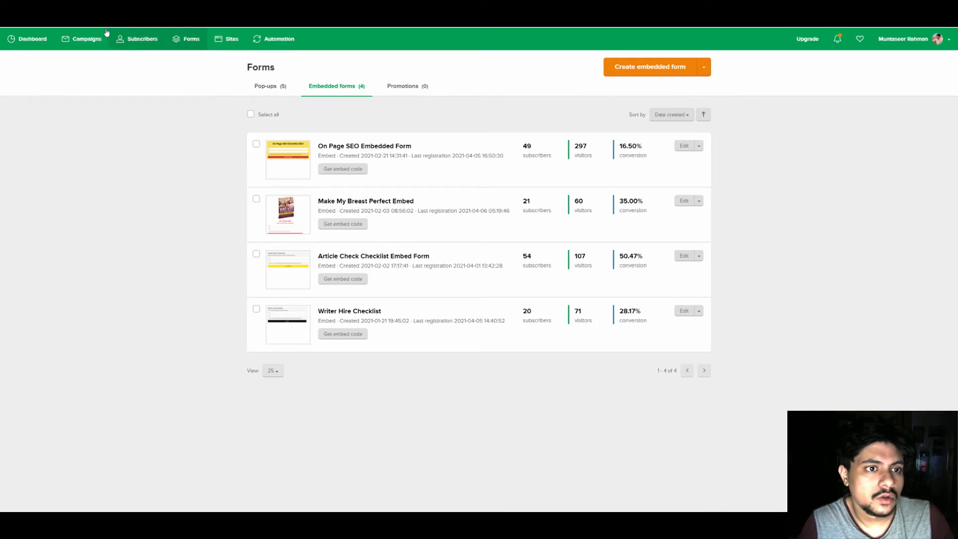
Go to the Campaigns section and start creating a new regular campaign.
click(77, 39)
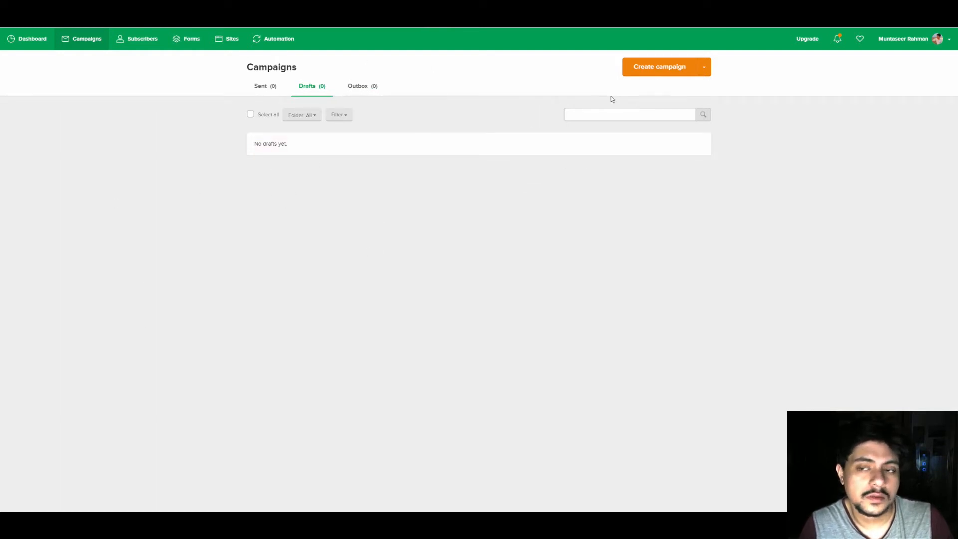
click(704, 70)
click(704, 70)
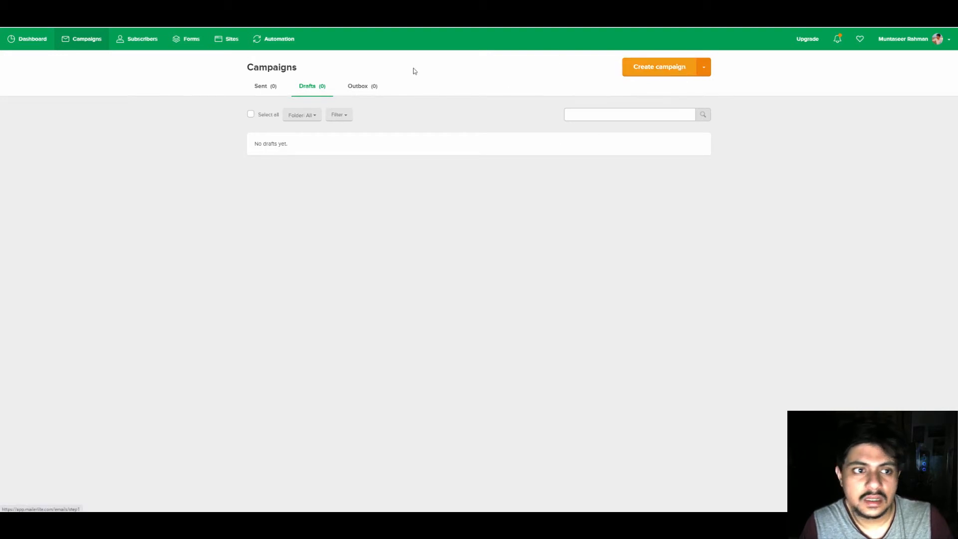
click(73, 48)
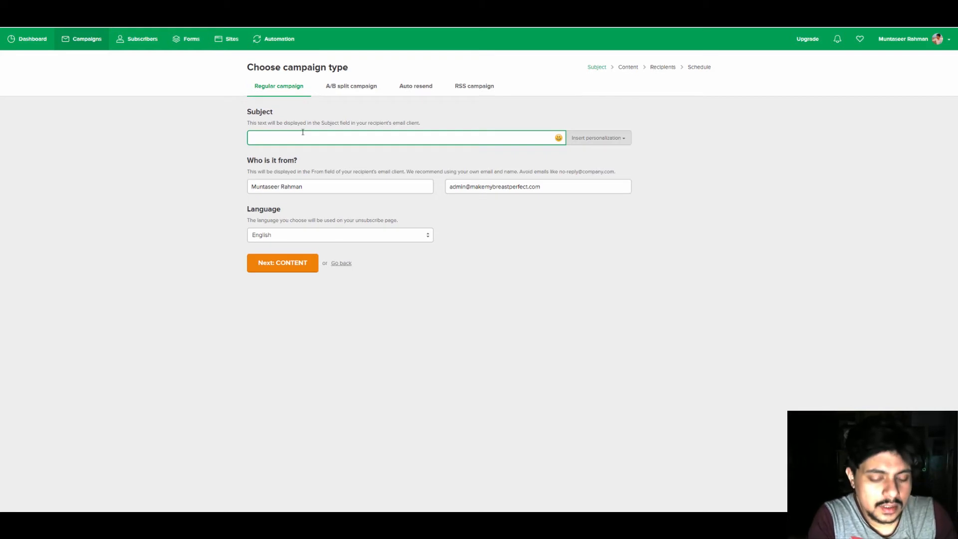
Enter "This is my first campaign" as the campaign's subject.
text(This is my fi)
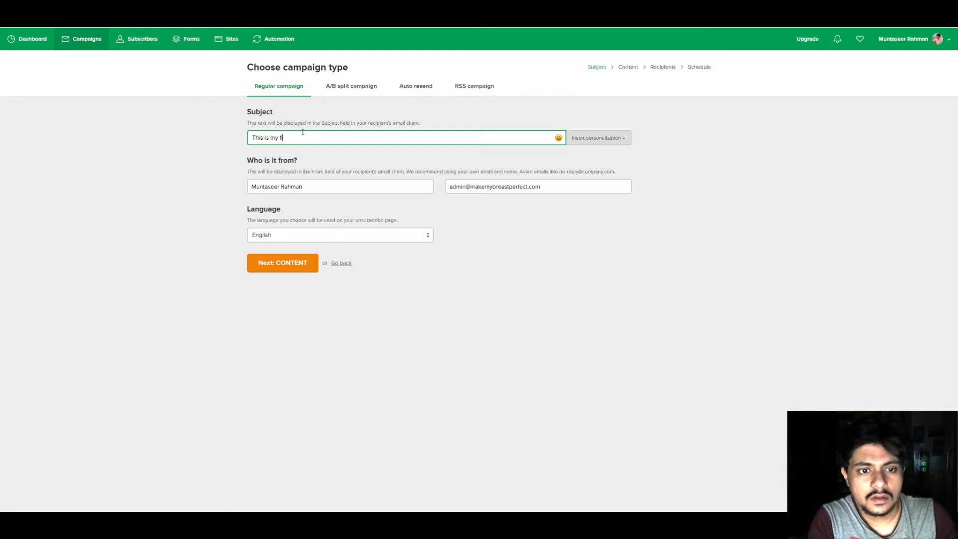
text(rst campaing)
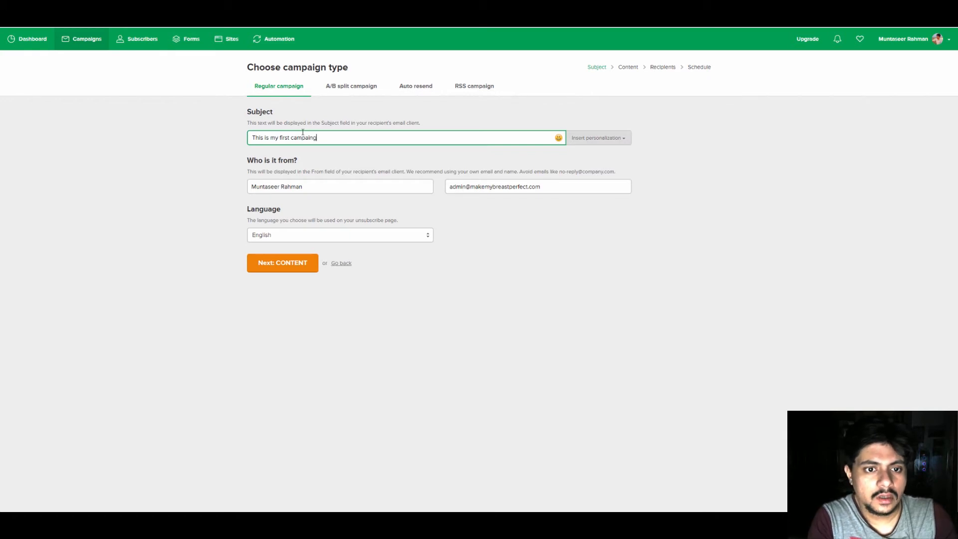
key(BackSpace)
key(BackSpace)
text(gn)
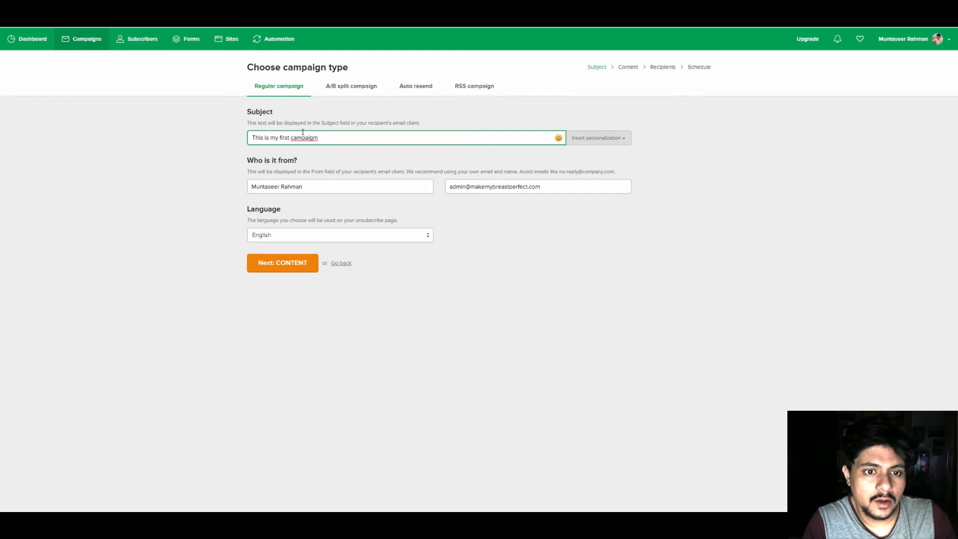
click(364, 147)
click(371, 142)
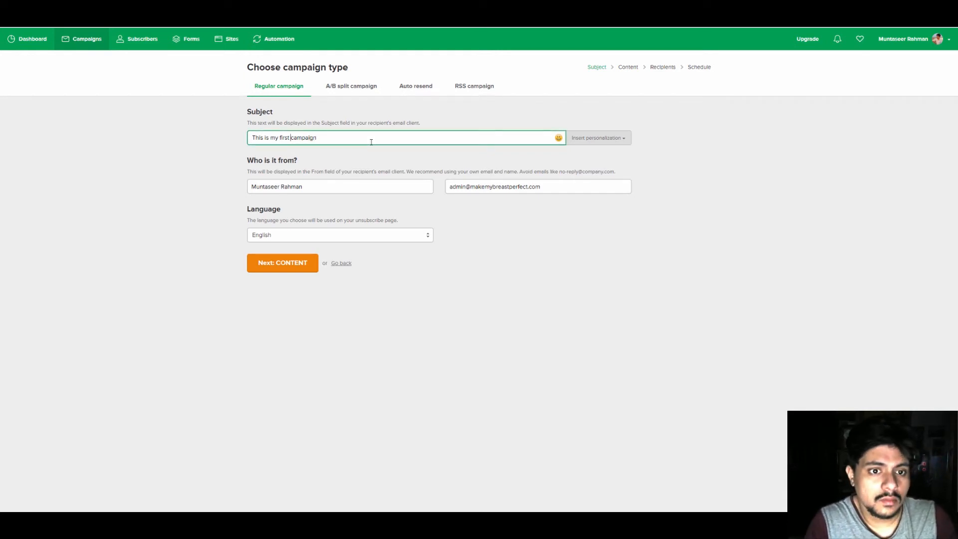
Insert the Name personalization at the start of the subject, followed by a comma and a space.
click(623, 140)
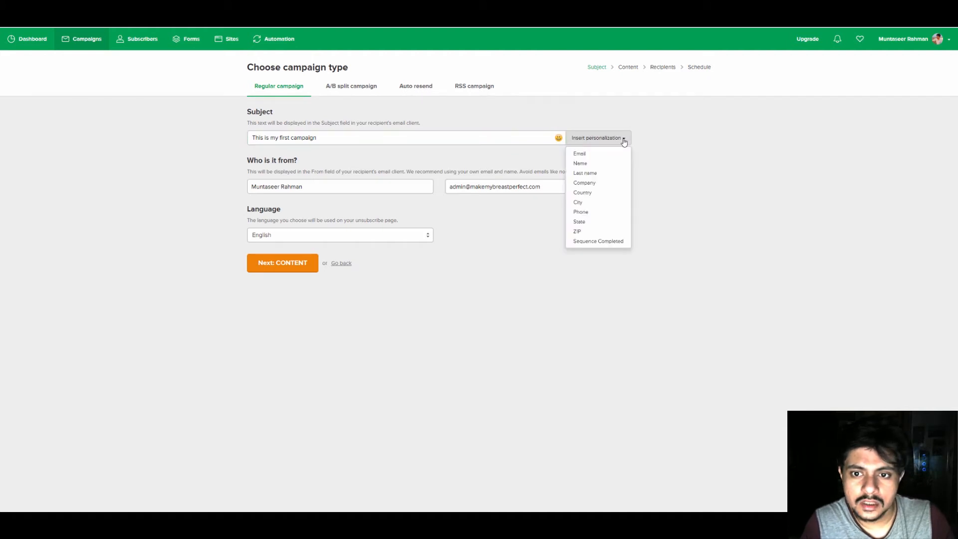
click(580, 163)
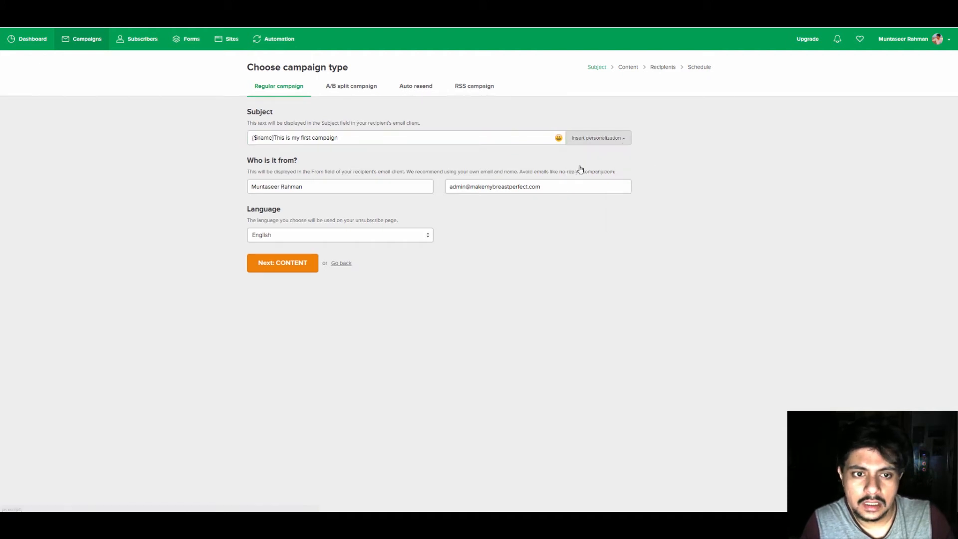
click(274, 137)
text(,)
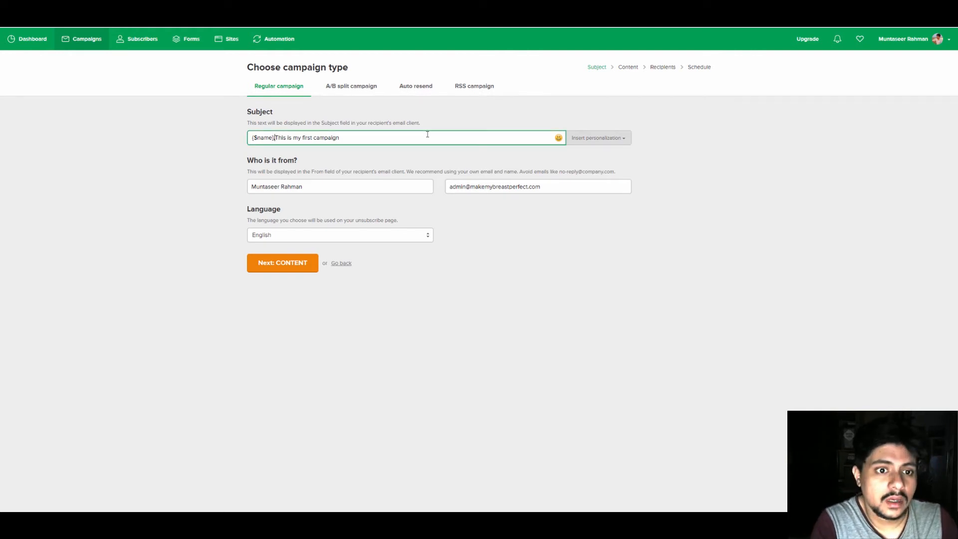
click(70, 225)
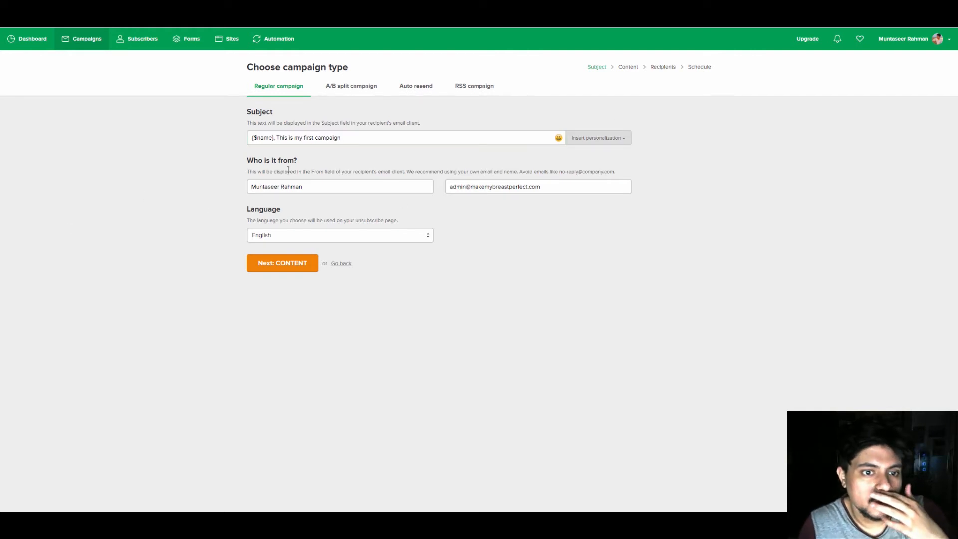
Keep the existing sender details and continue to the campaign's content, opening the text email editor.
triple_click(464, 187)
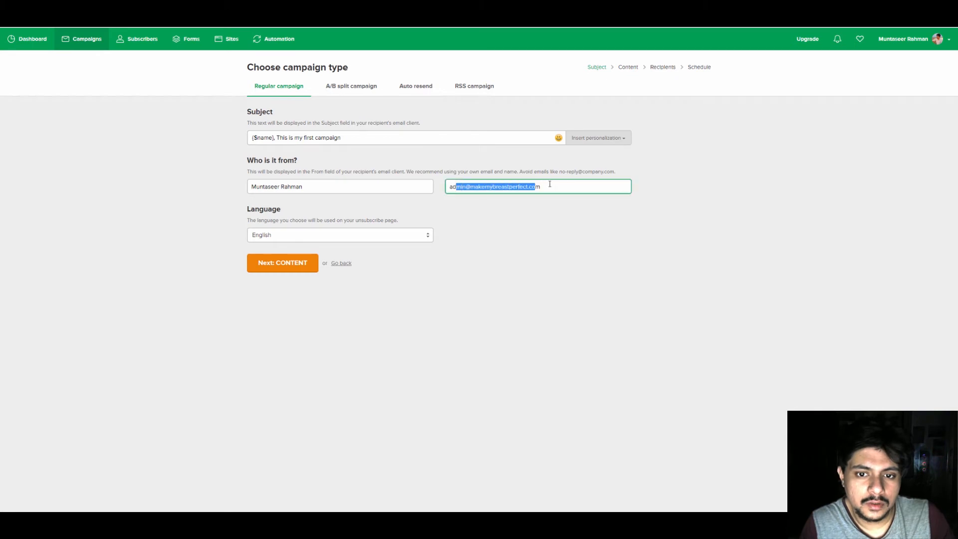
click(549, 184)
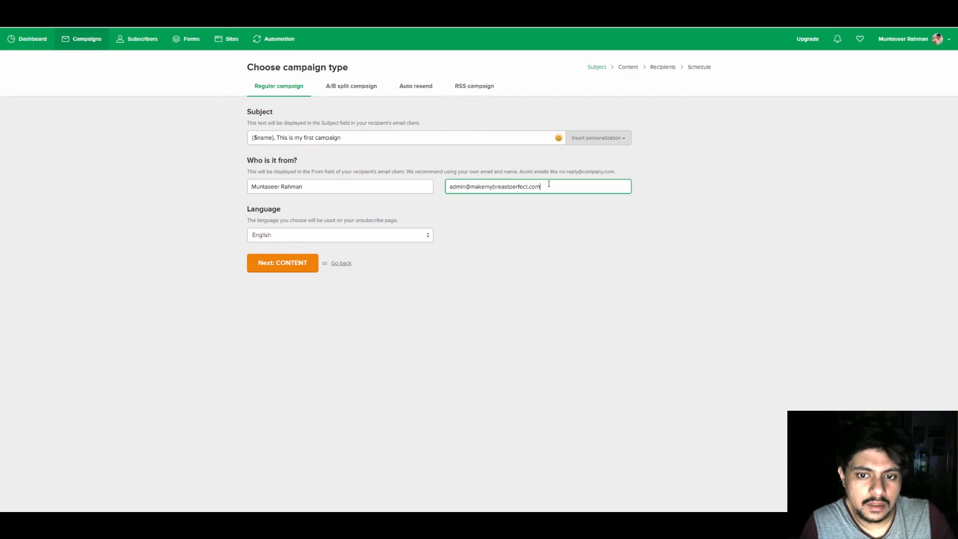
click(265, 270)
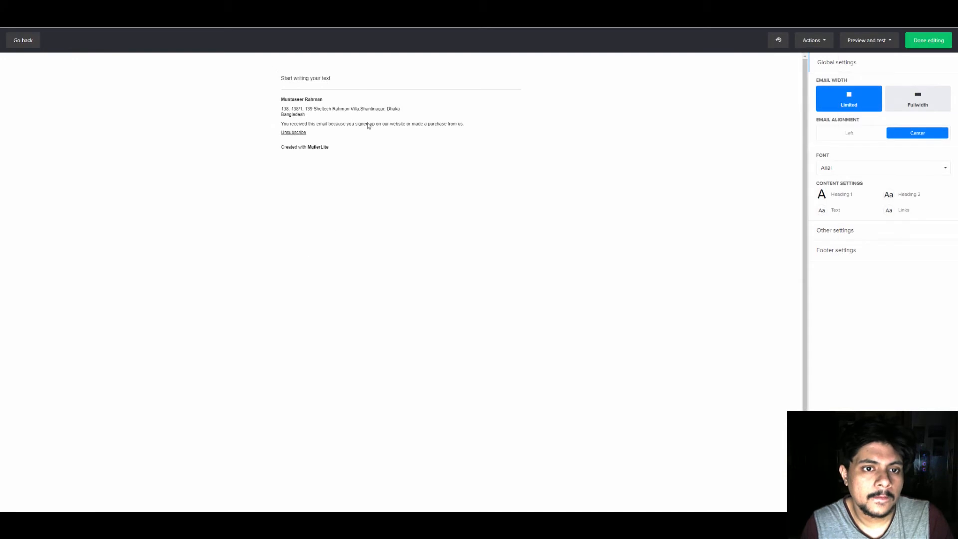
Replace the email's placeholder text with "Hi," and "how are yous" on the following line.
drag(332, 78, 283, 78)
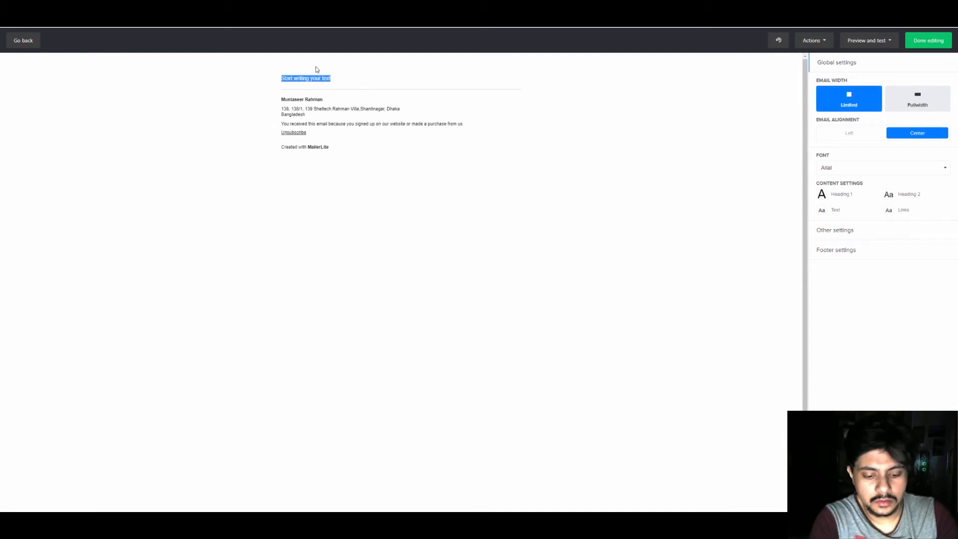
text(Hi)
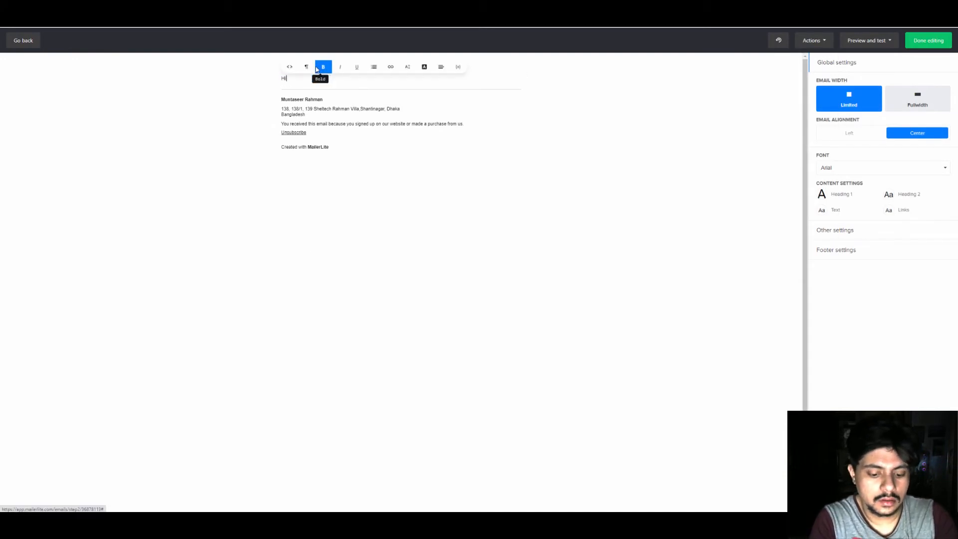
text(,)
key(Return)
text(how are yous)
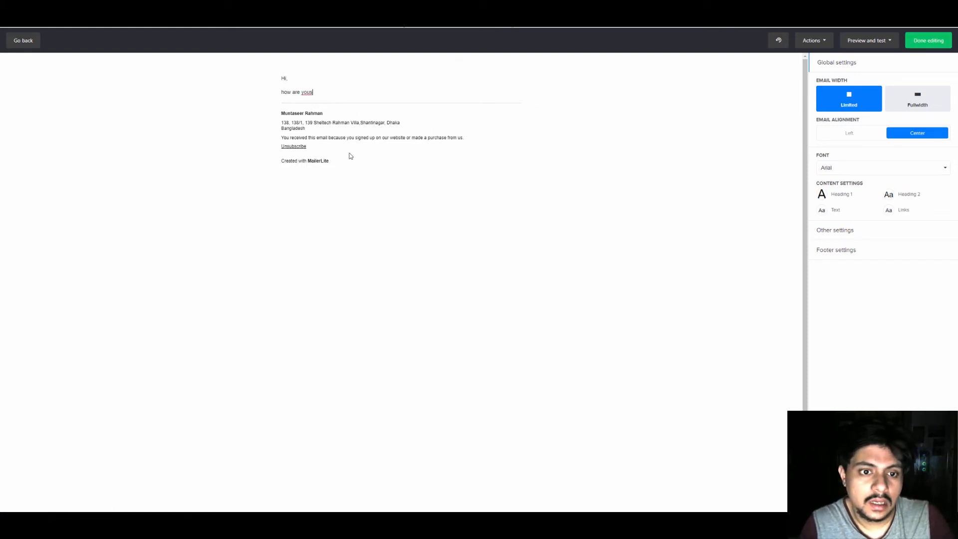
drag(342, 161, 285, 115)
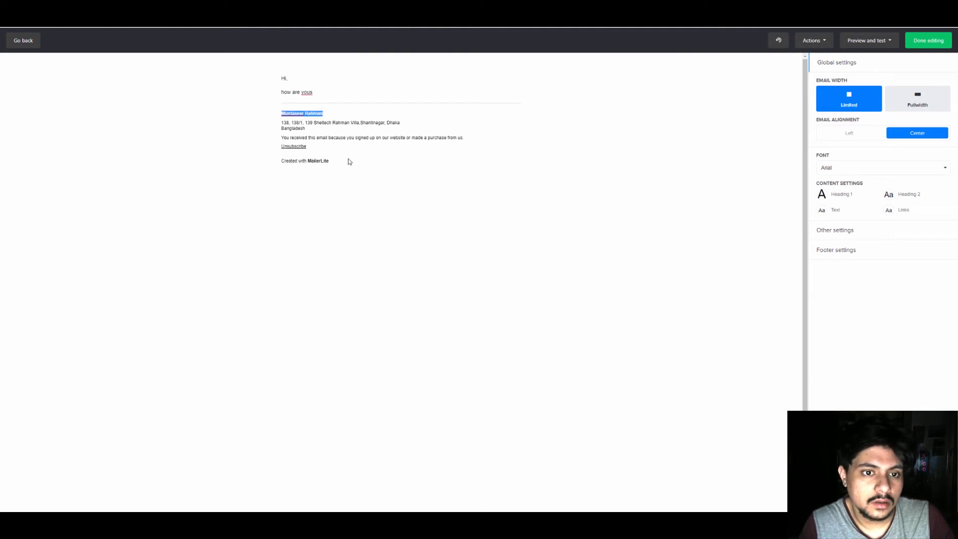
click(349, 161)
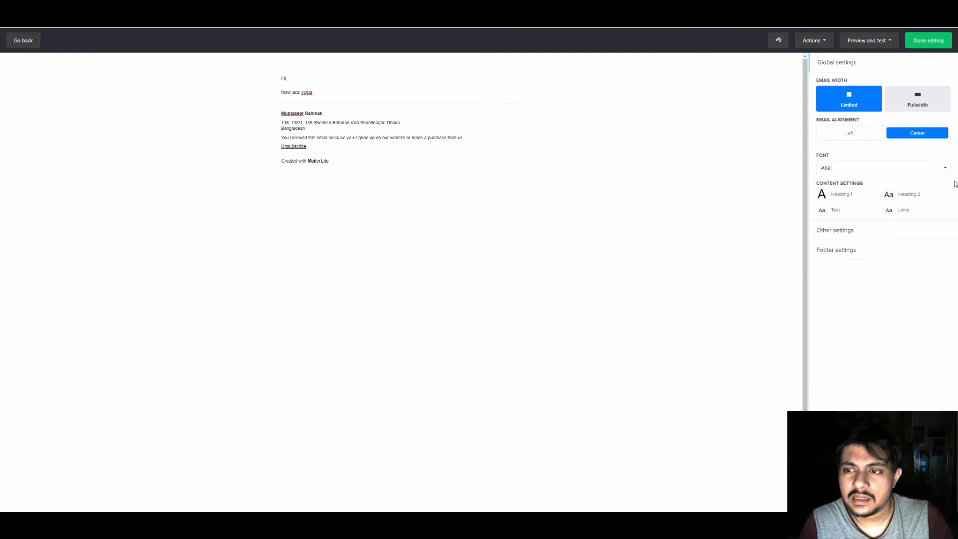
Change the email's divider to the square style and finish editing the campaign content.
click(867, 233)
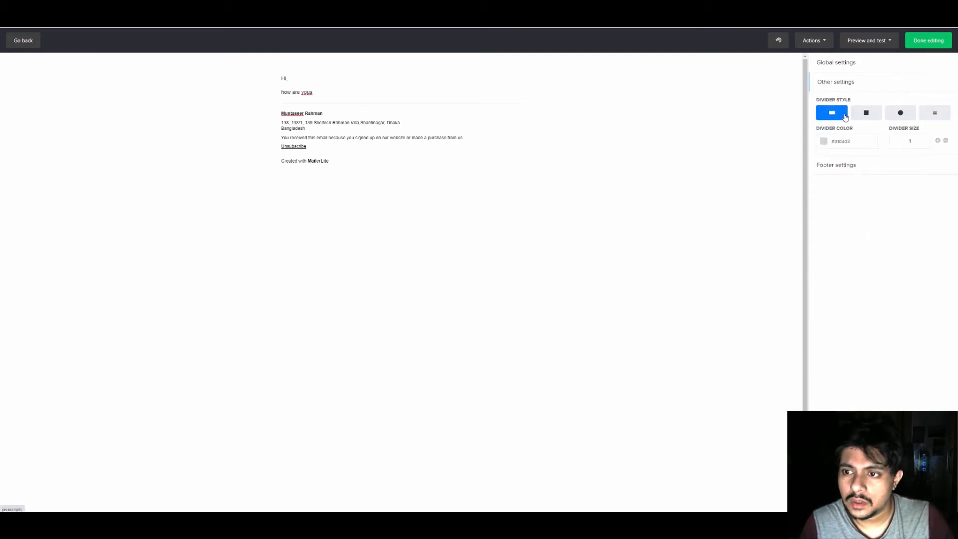
click(899, 114)
click(868, 114)
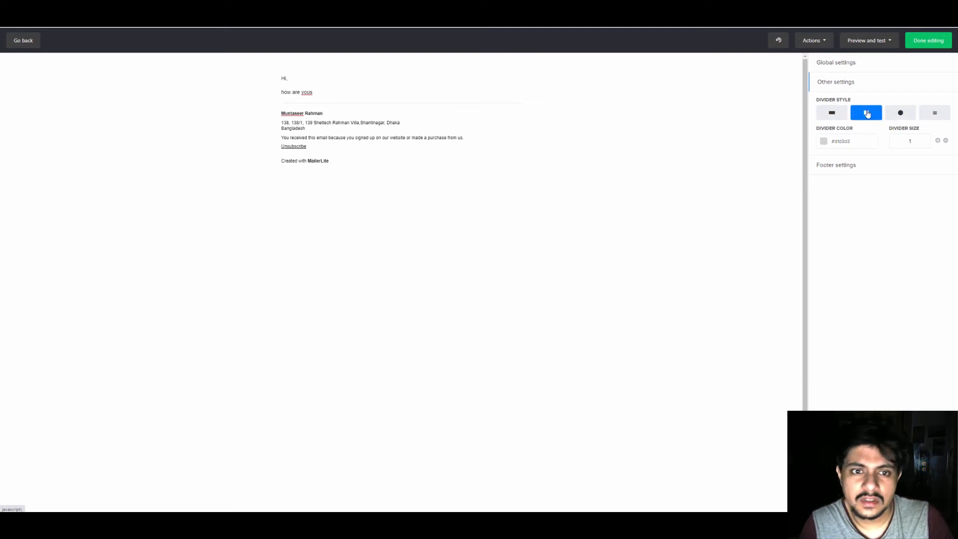
click(845, 166)
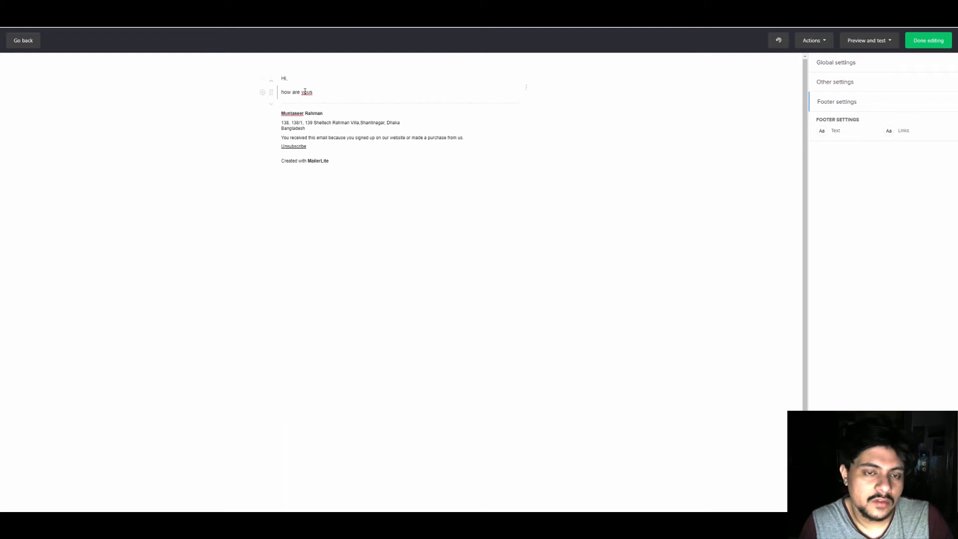
click(930, 40)
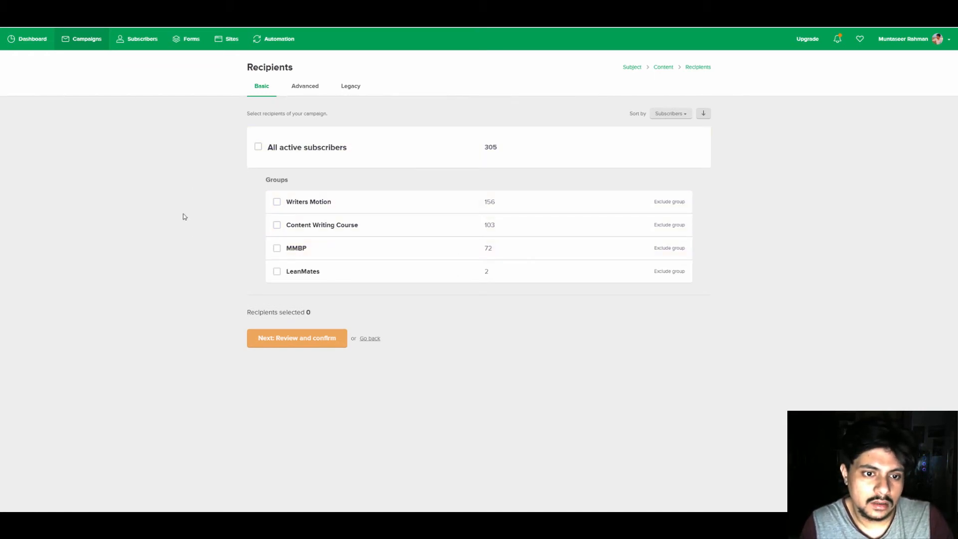
Choose the LeanMates group as the campaign's recipients and continue through the review to the scheduling stage.
click(277, 271)
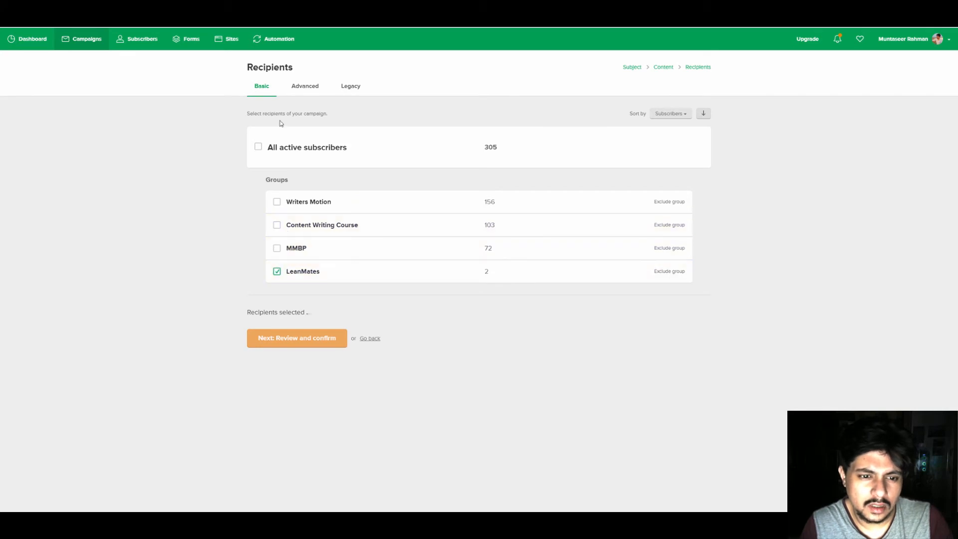
click(265, 341)
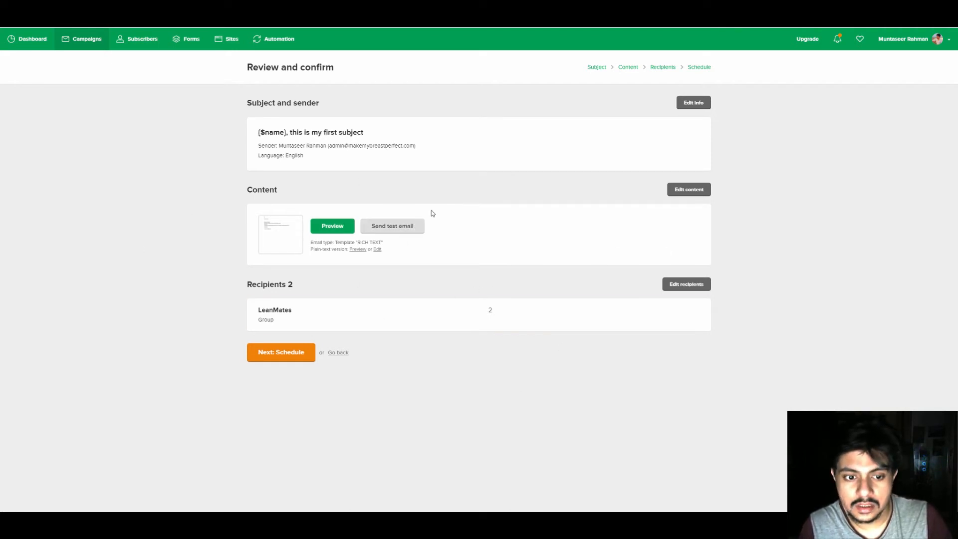
click(282, 353)
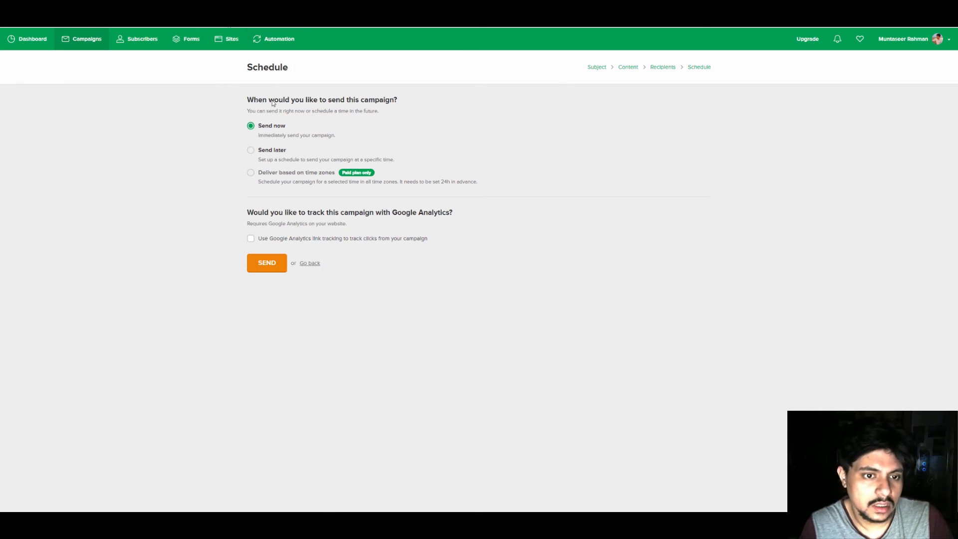
Examine the Send later scheduling options, restore Send now, and return to the dashboard without sending the campaign.
click(275, 151)
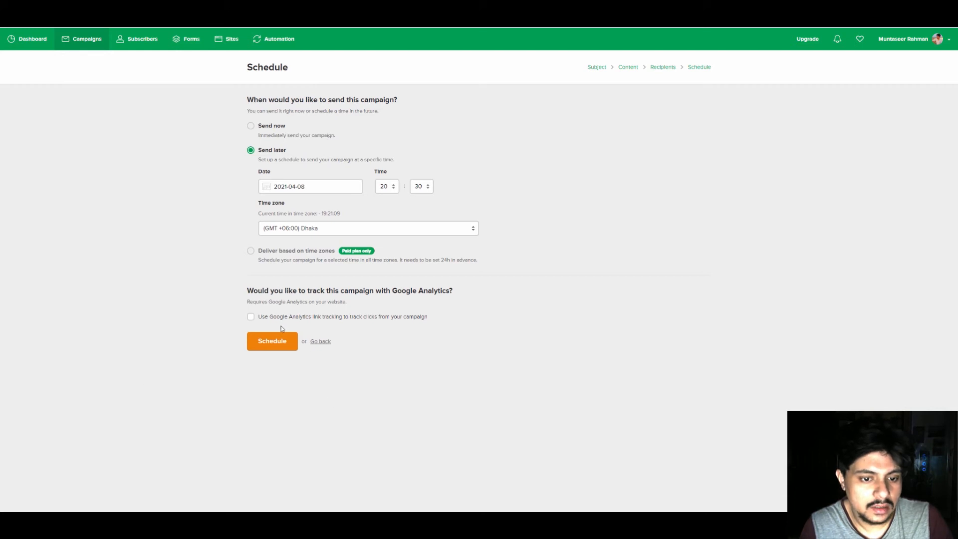
click(268, 128)
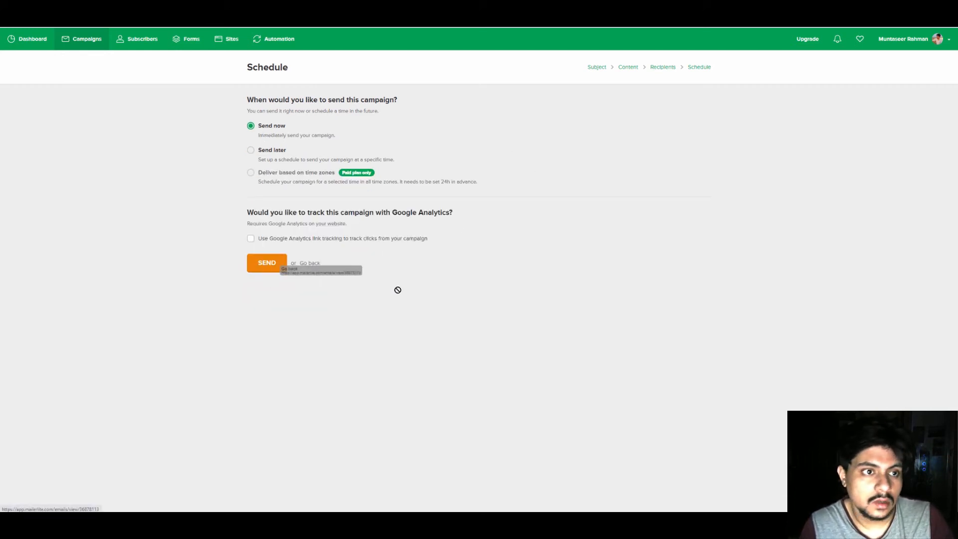
click(24, 42)
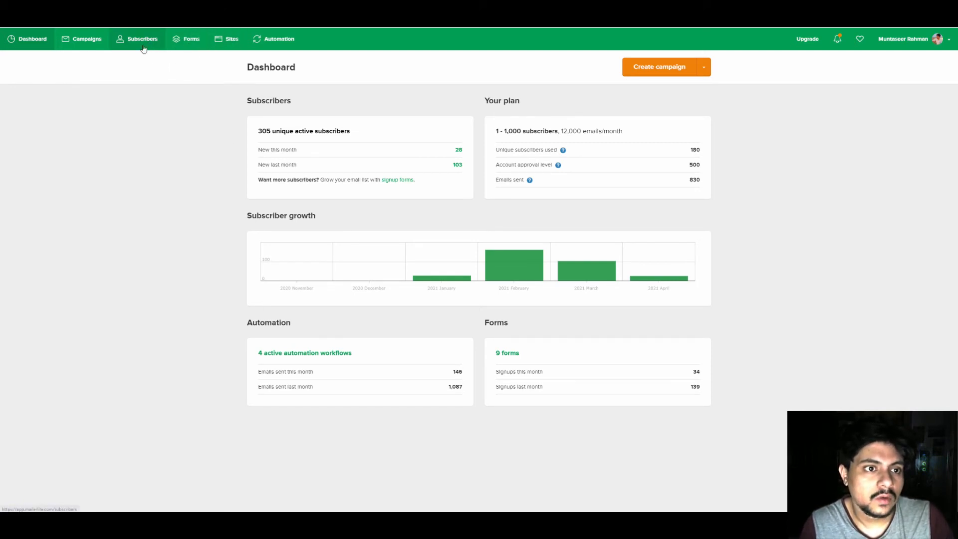
Create a new landing page named "Test Landing Page" and assign it to the LeanMates subscriber group.
click(219, 38)
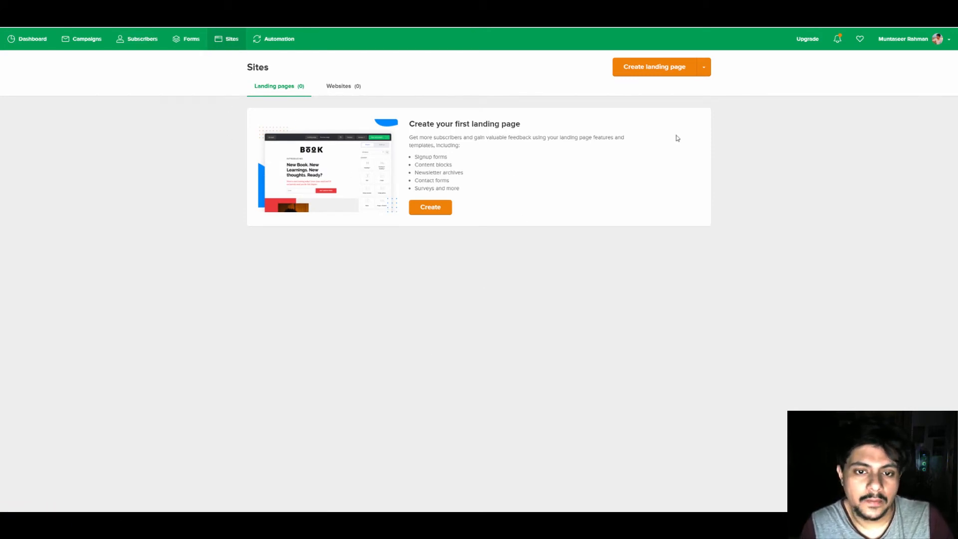
click(643, 68)
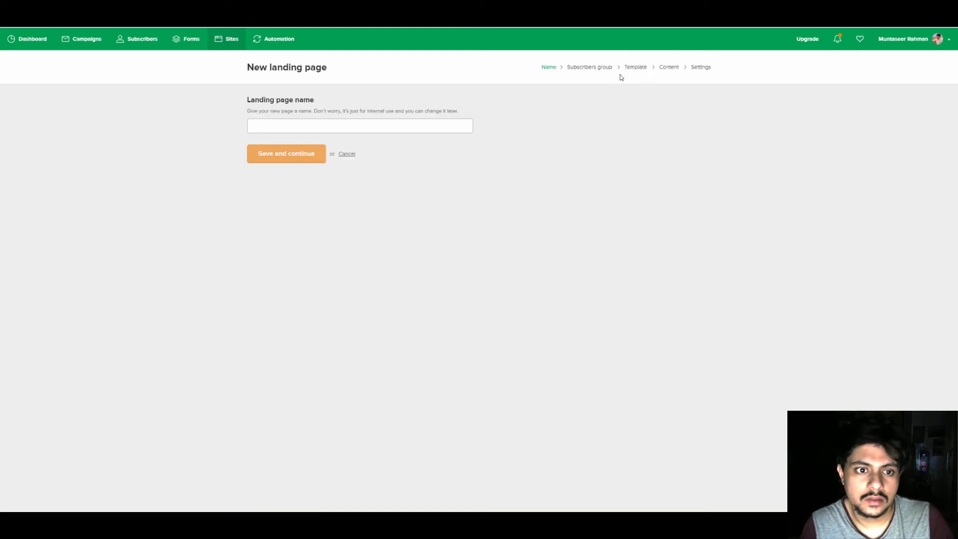
click(394, 131)
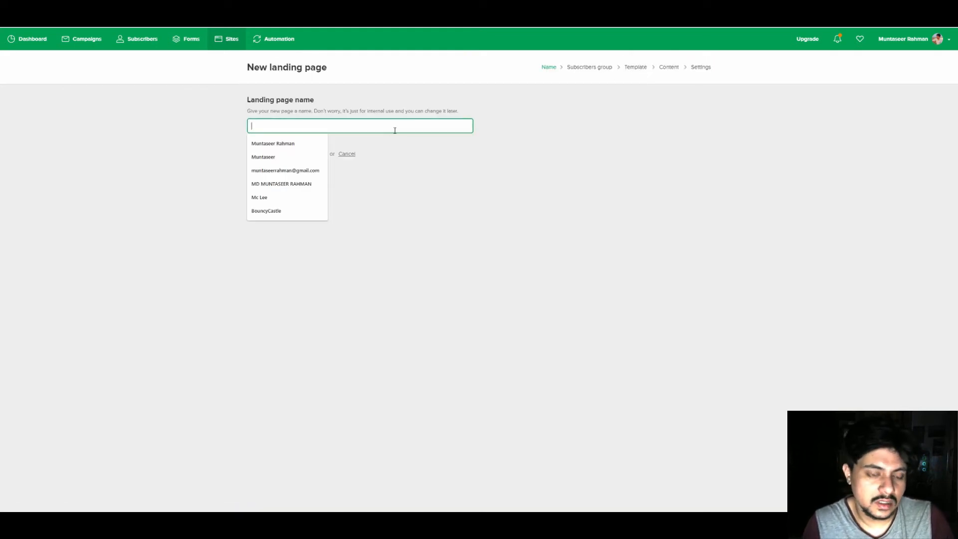
text(Test Landing Page)
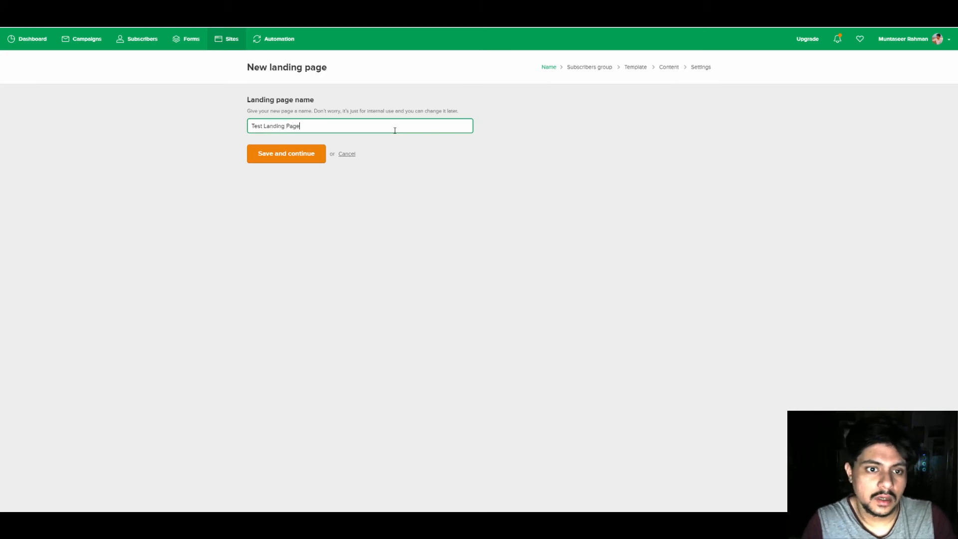
click(320, 157)
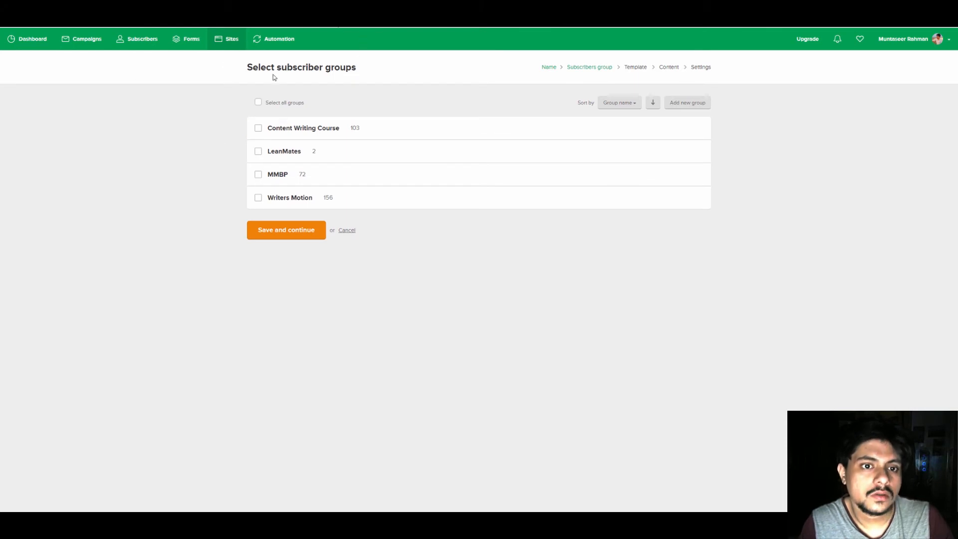
click(286, 155)
click(272, 235)
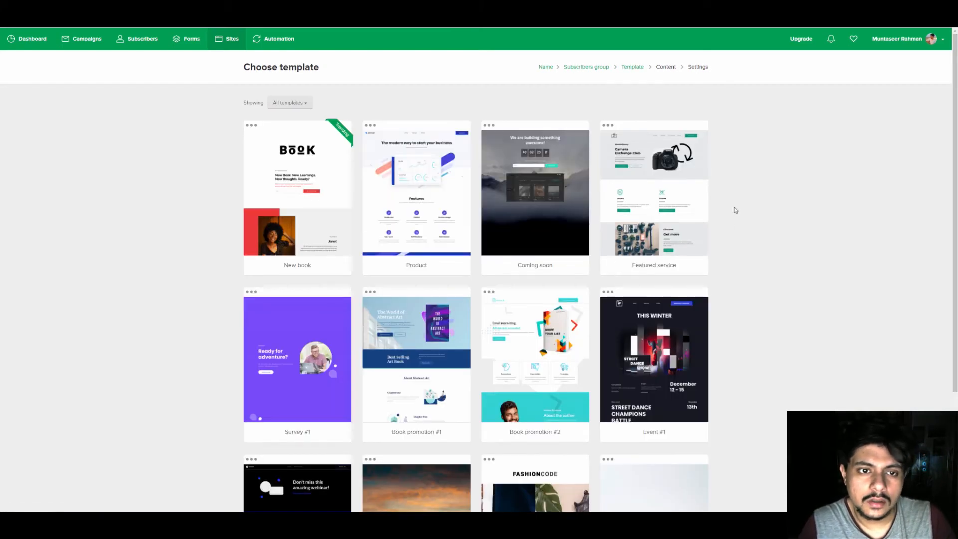
Browse the landing page templates and select the "Coming soon" template.
scroll(817, 188, down, 2)
scroll(752, 151, up, 2)
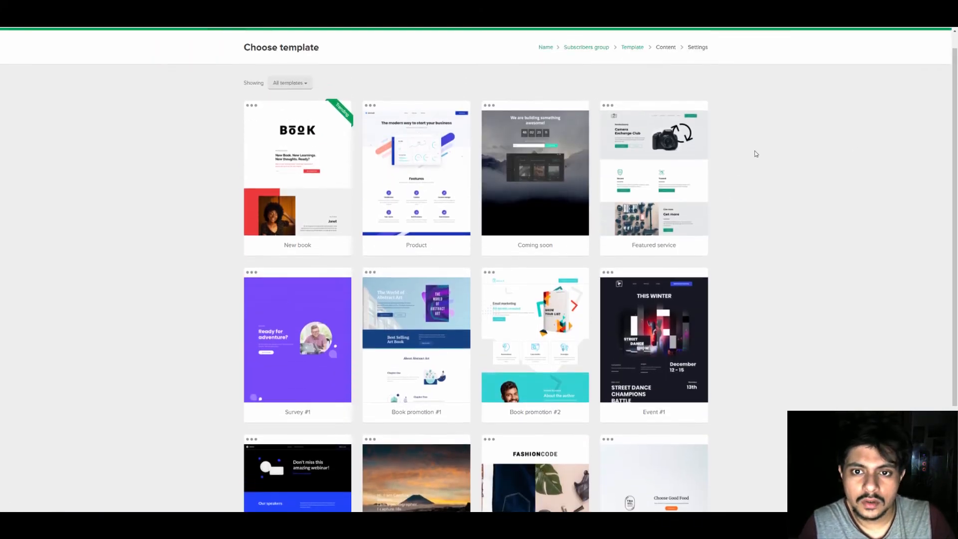
scroll(560, 90, down, 4)
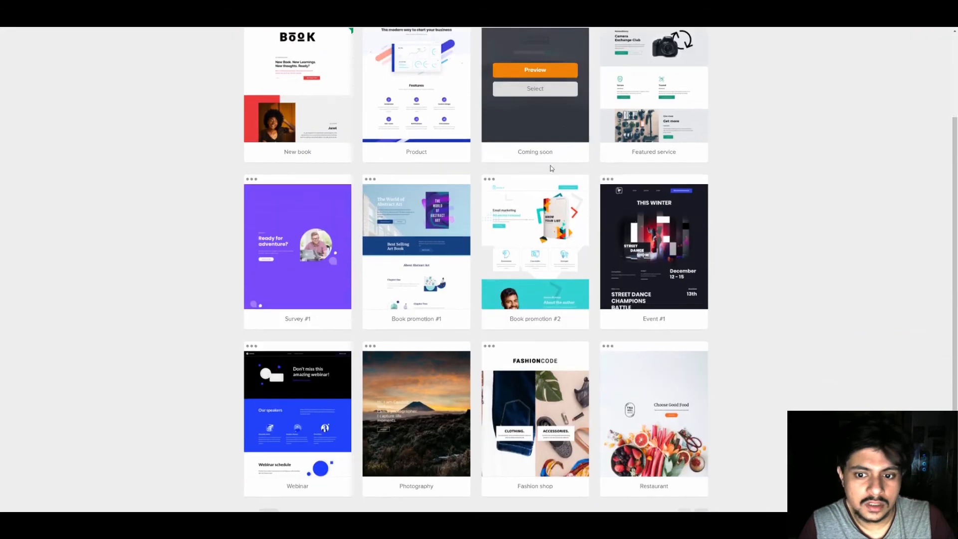
scroll(703, 301, up, 4)
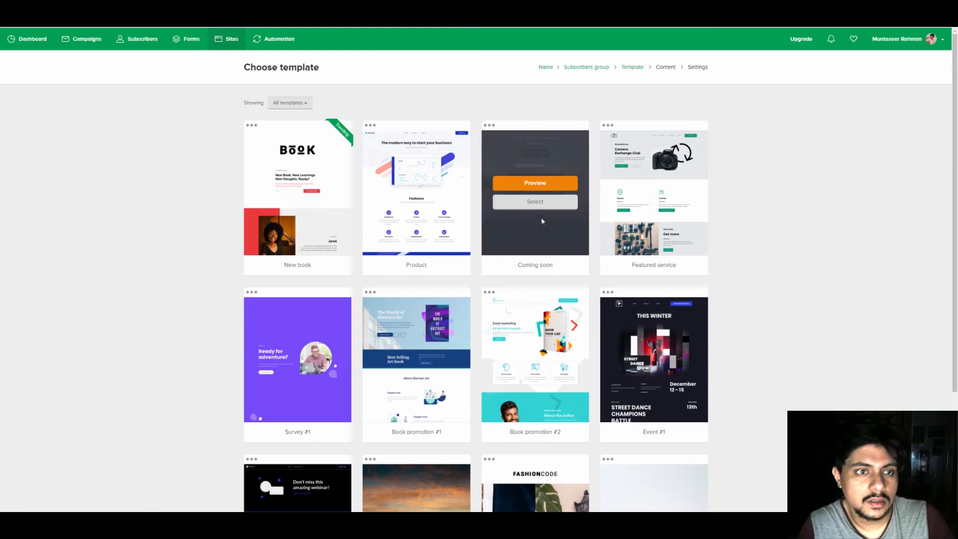
click(536, 201)
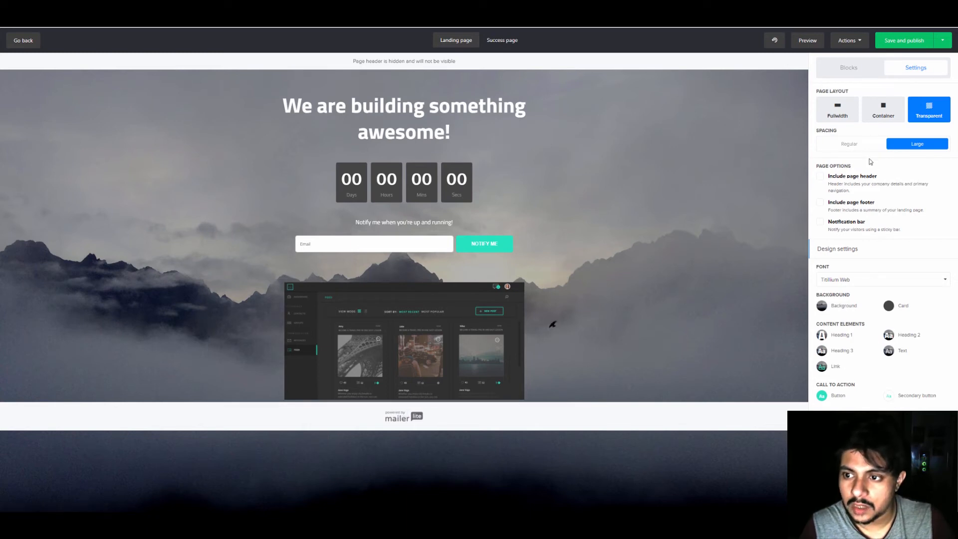
Try the Container and Fullwidth page layouts on the landing page and return to the Transparent layout.
click(883, 104)
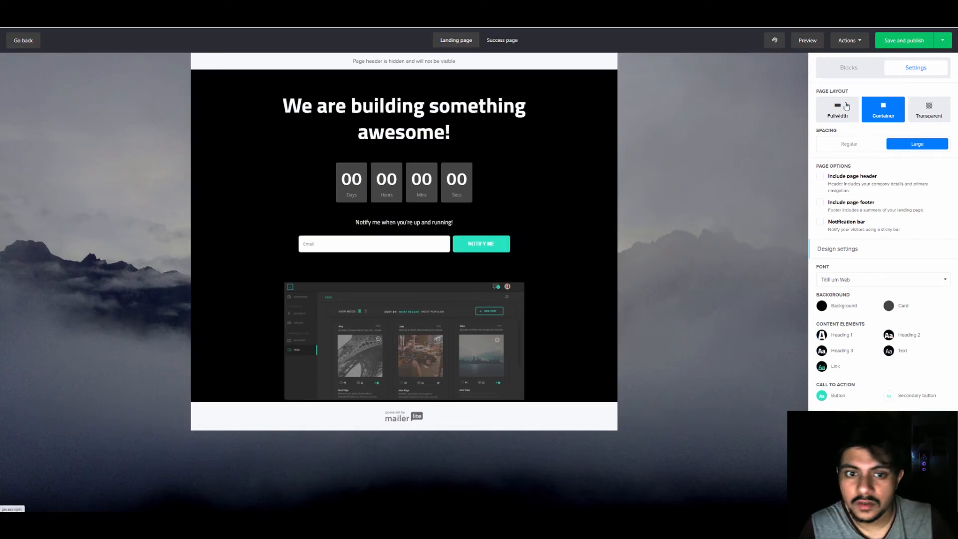
click(846, 106)
click(886, 109)
click(930, 109)
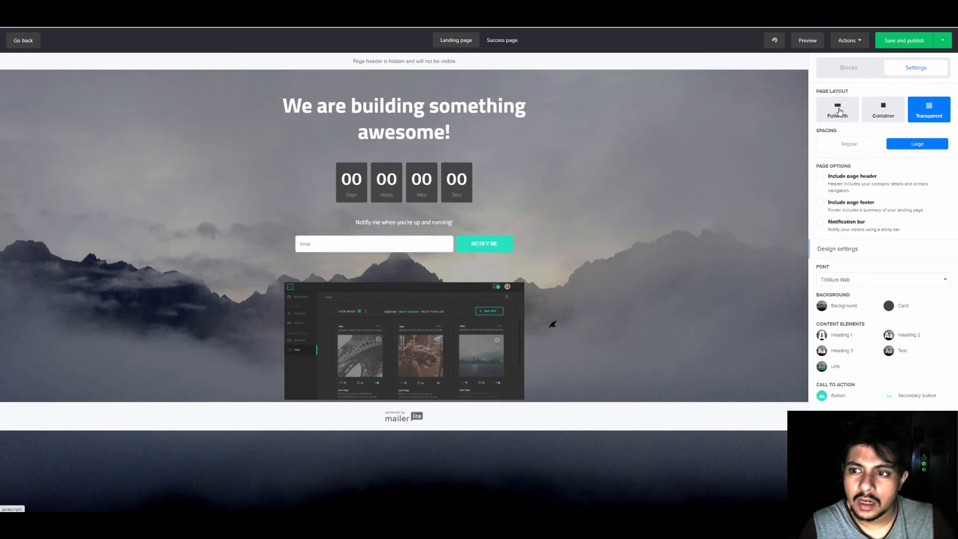
click(840, 112)
click(887, 114)
click(932, 114)
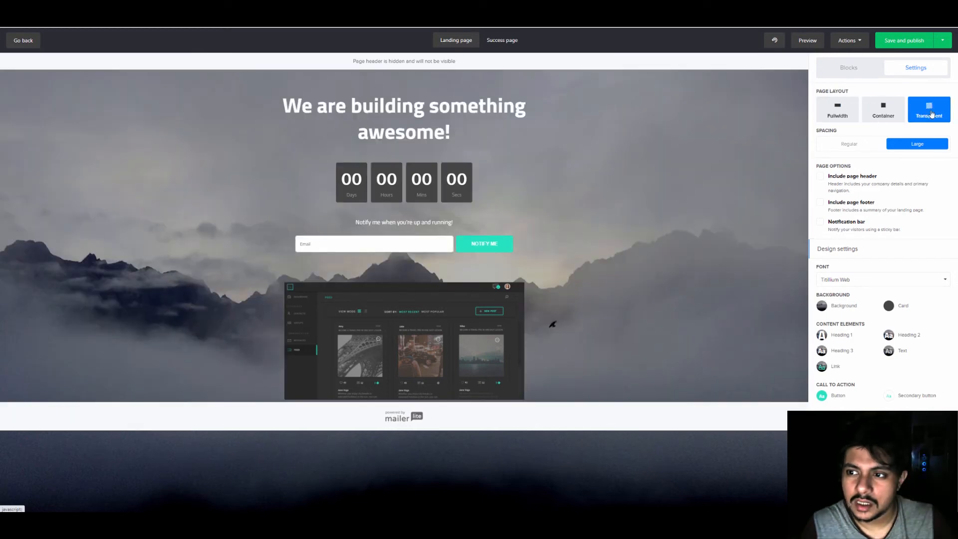
Examine the content blocks available for the landing page and collapse the design settings.
click(843, 70)
scroll(922, 270, down, 4)
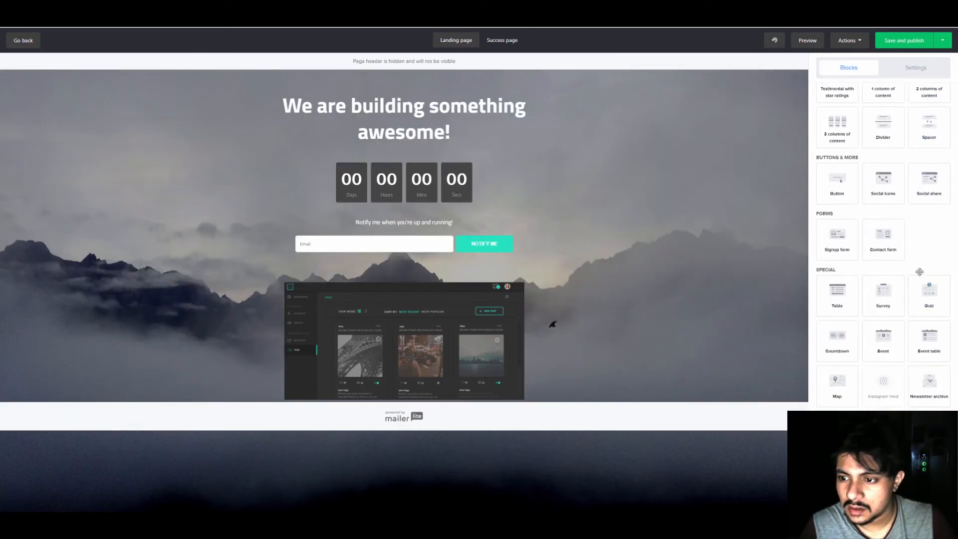
scroll(919, 247, up, 2)
scroll(919, 246, up, 3)
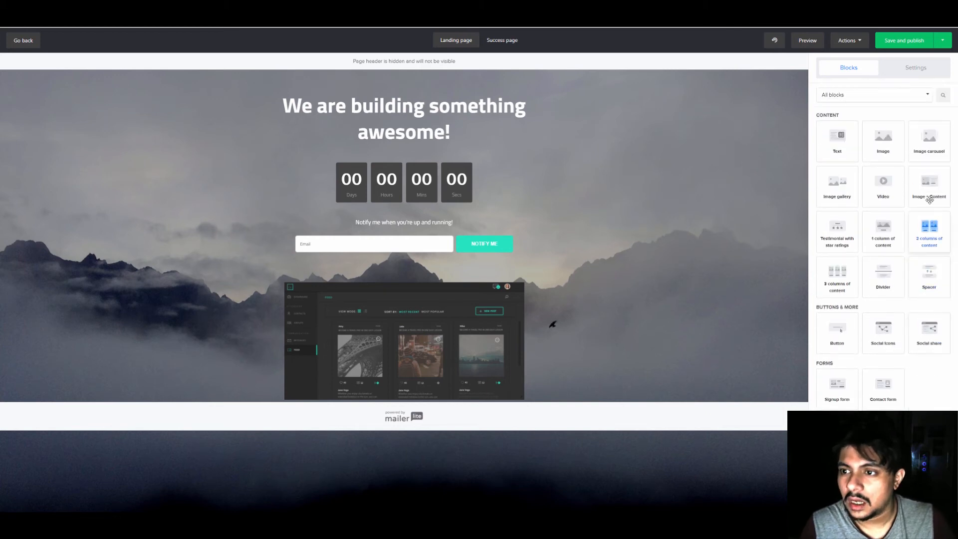
click(898, 70)
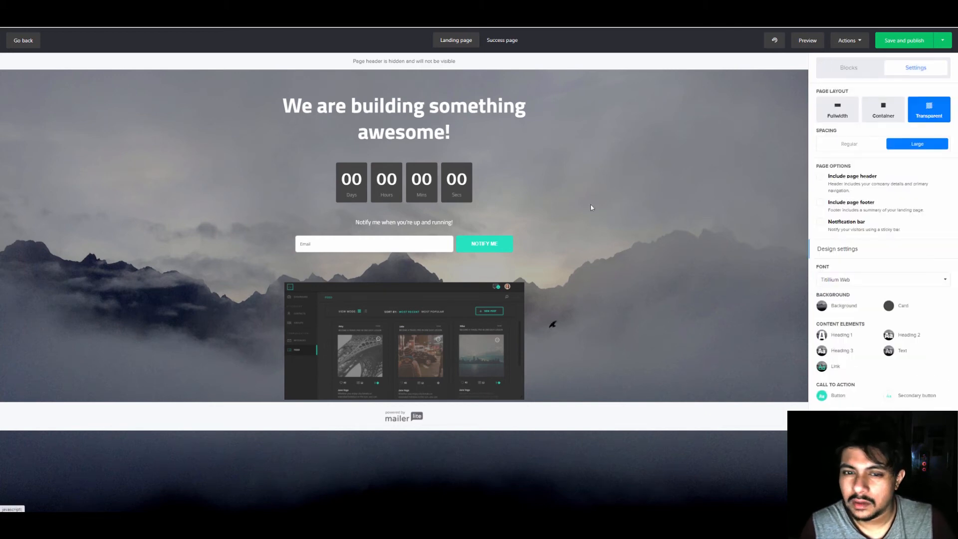
click(863, 244)
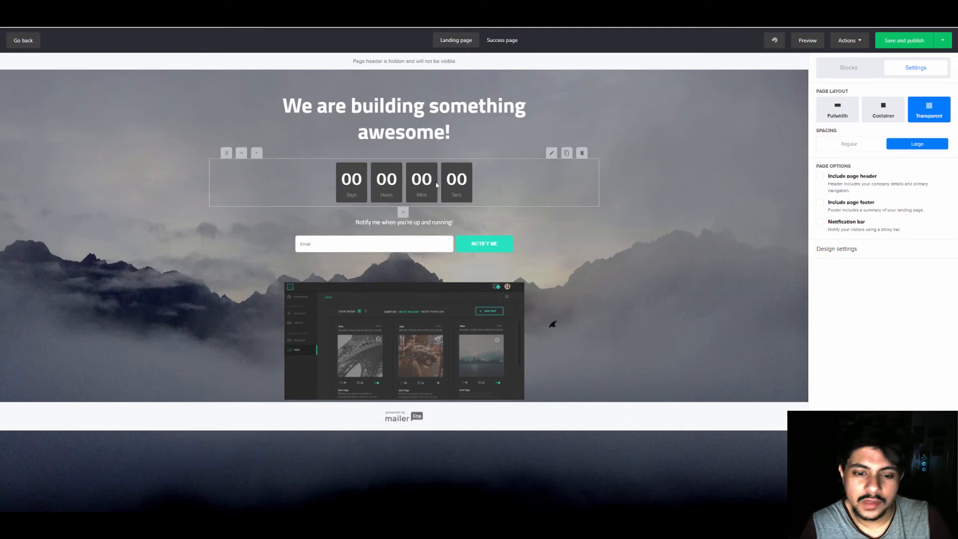
Replace the landing page's main heading with "Let's change the world".
double_click(427, 116)
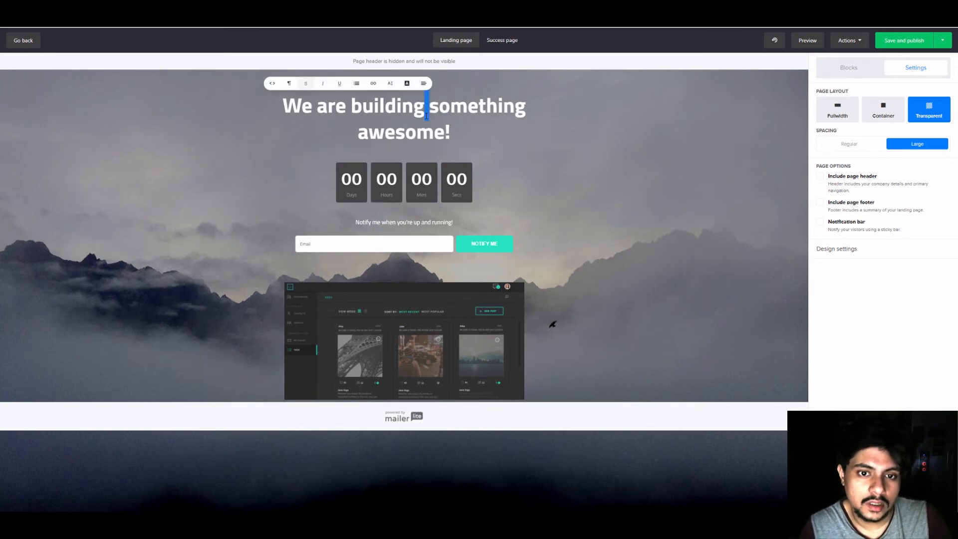
drag(455, 135, 280, 116)
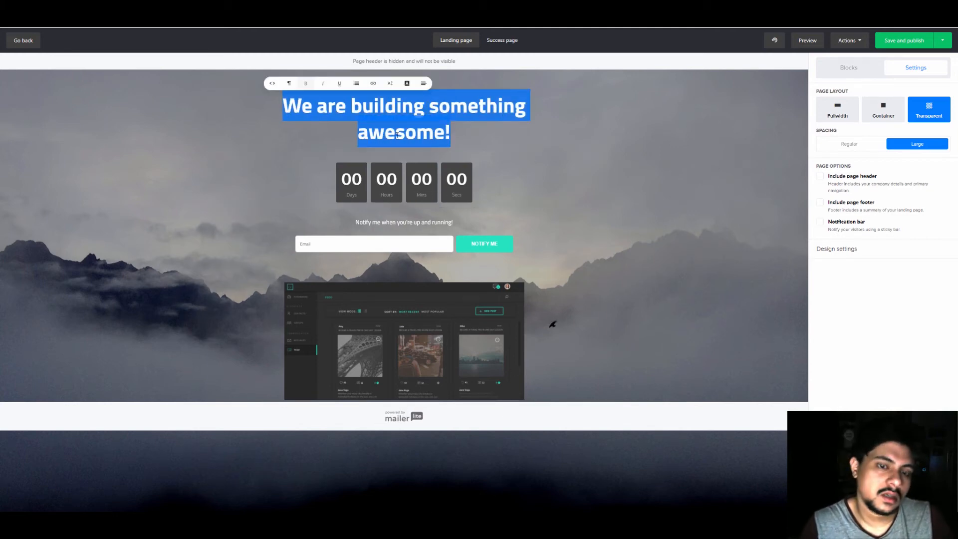
text(Let's chag)
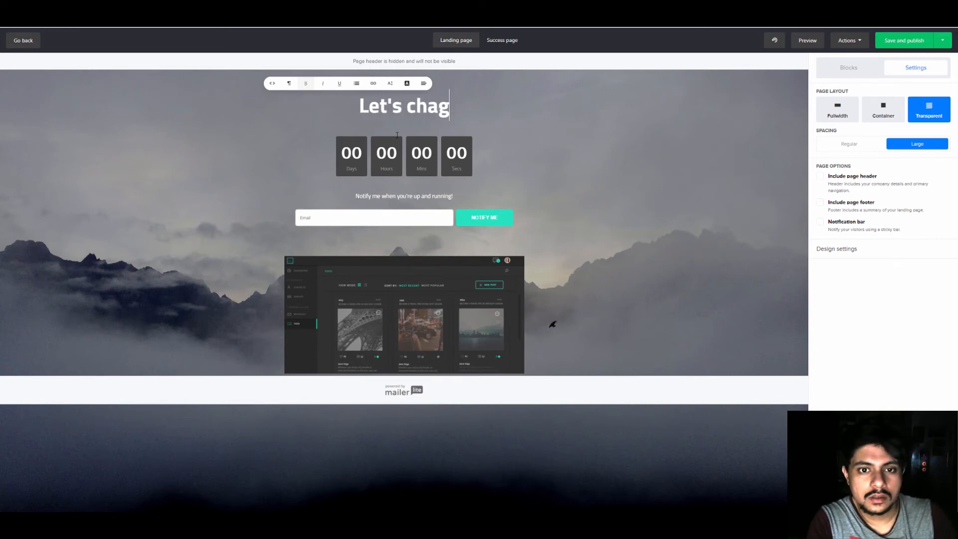
key(BackSpace)
text(nge the world)
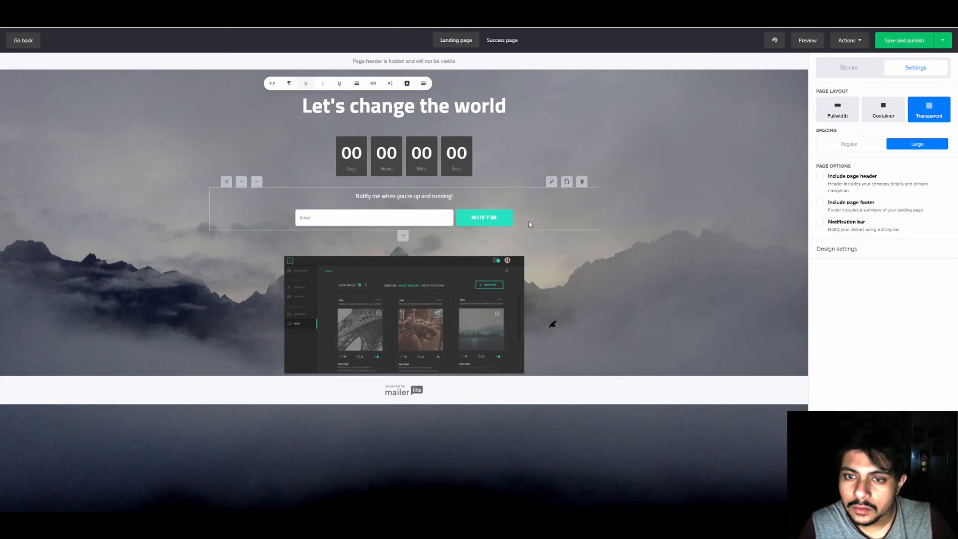
Save the landing page design for publishing and review the URL and SEO options in its page settings.
click(923, 44)
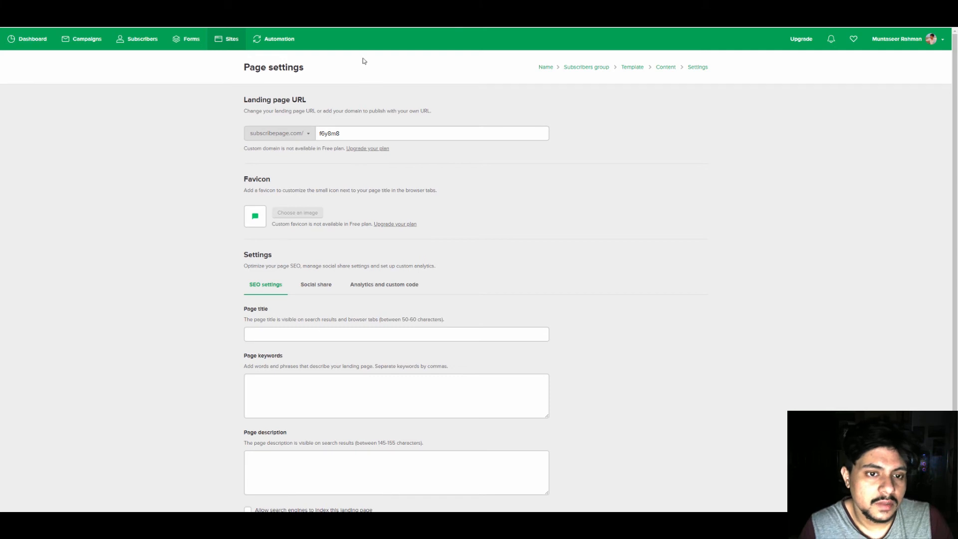
click(312, 136)
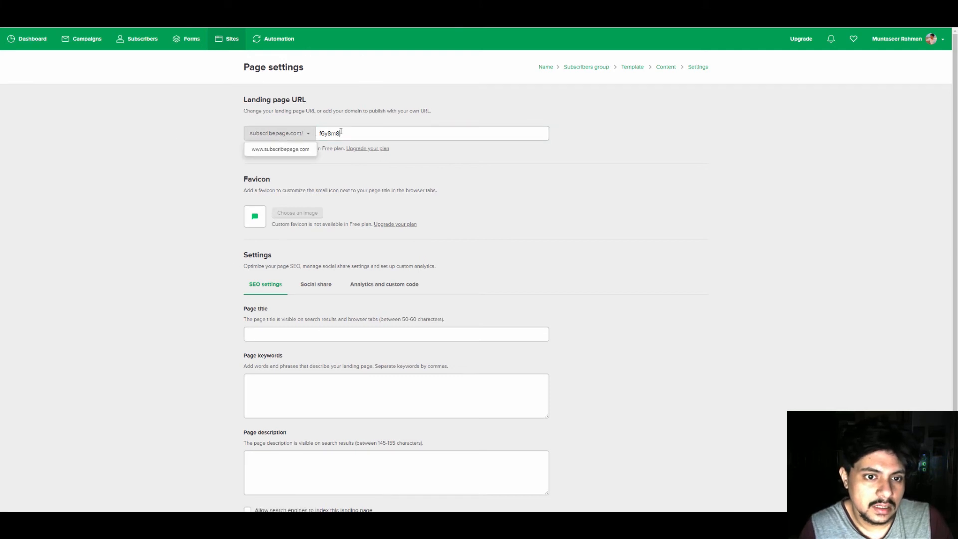
double_click(341, 132)
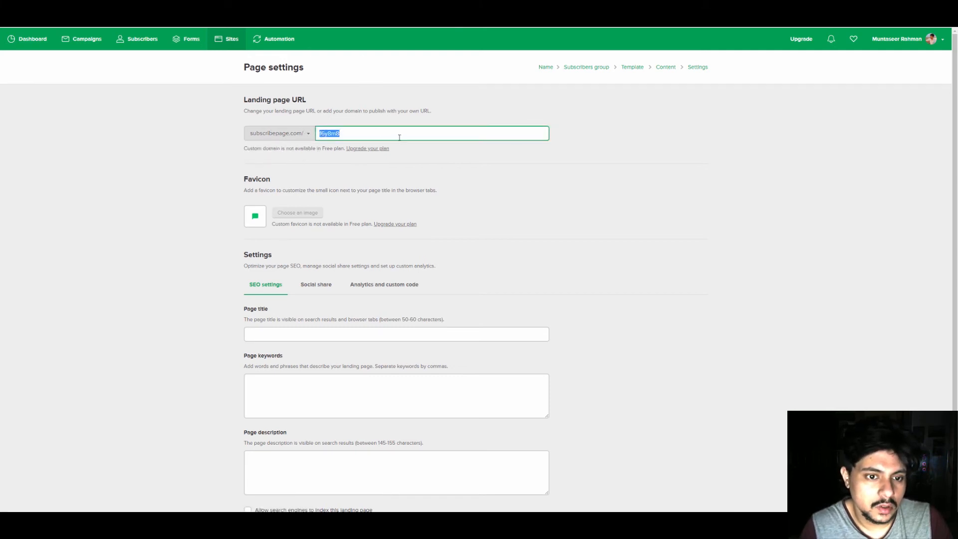
scroll(265, 223, down, 2)
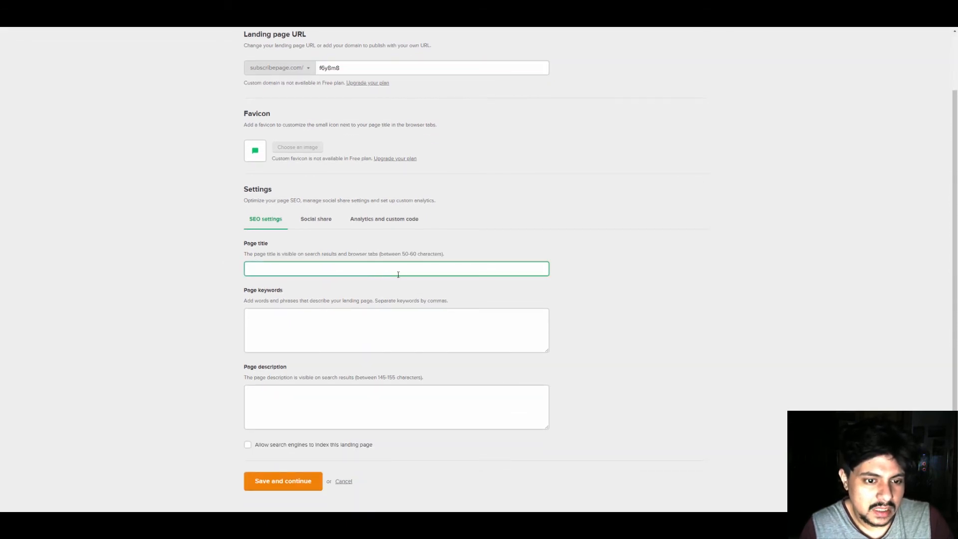
Set the landing page's SEO page title to "Test Landing Page" and save the page settings.
click(347, 331)
click(284, 406)
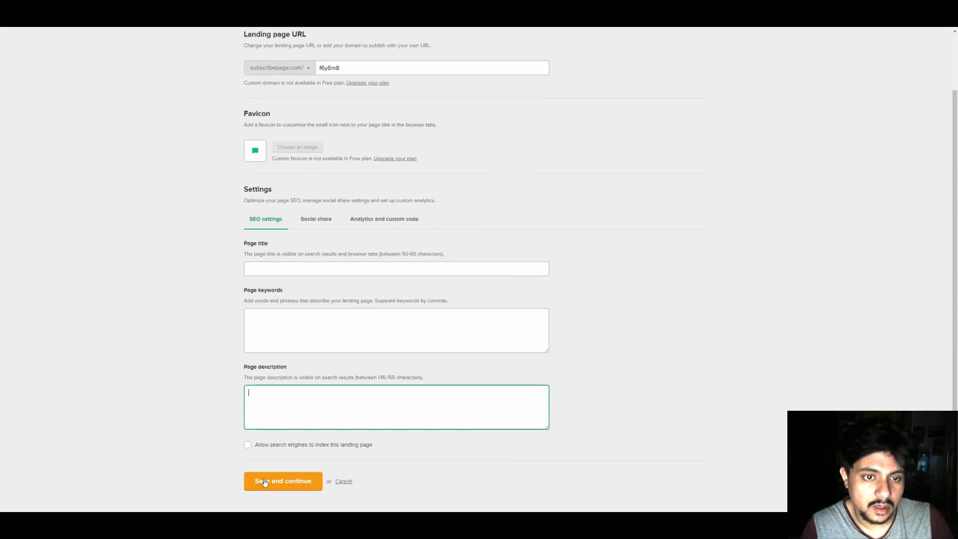
scroll(366, 122, up, 2)
scroll(296, 326, down, 2)
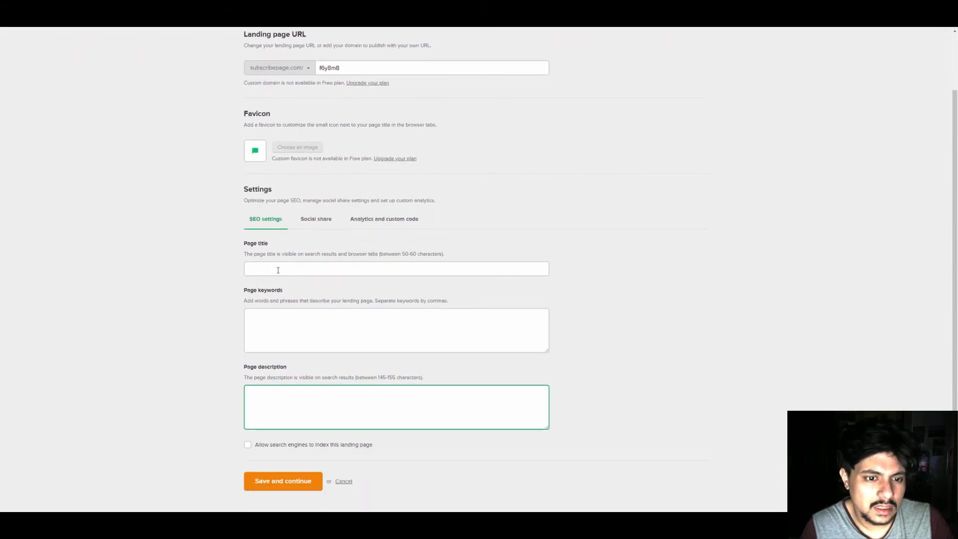
click(278, 270)
text(Test Lan)
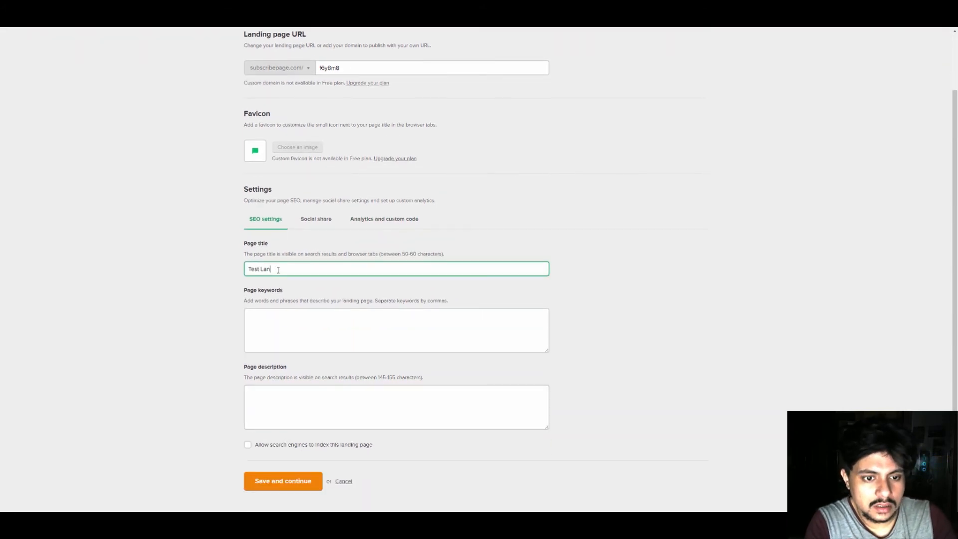
text(ding )
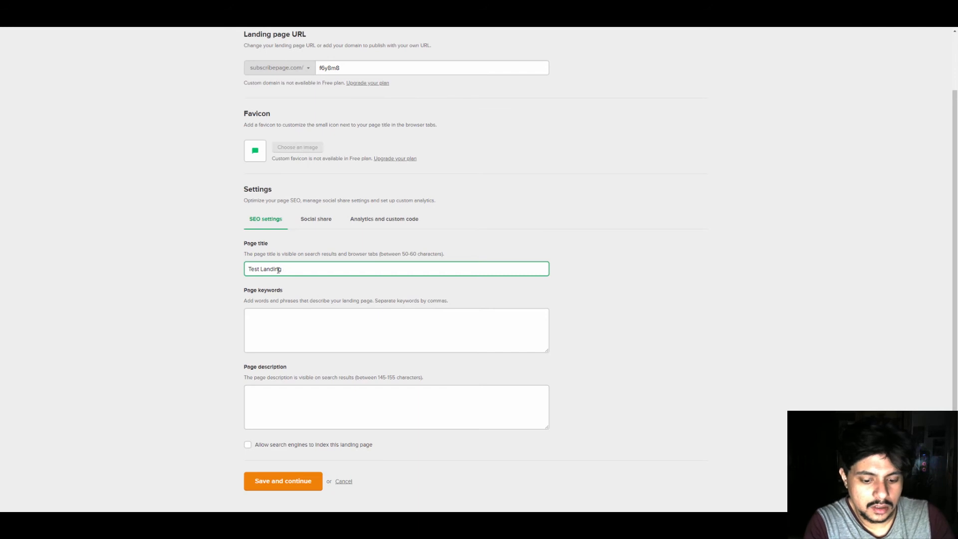
text(Page)
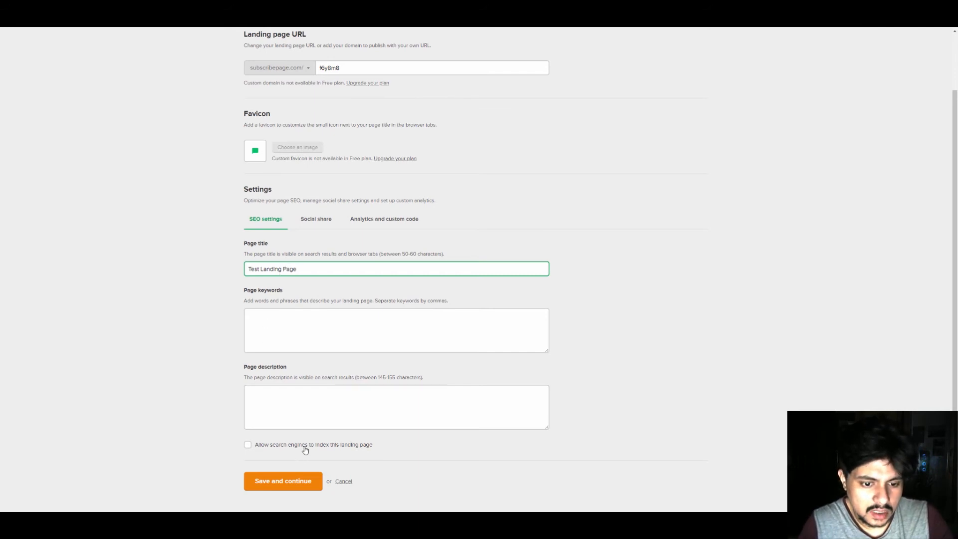
click(293, 483)
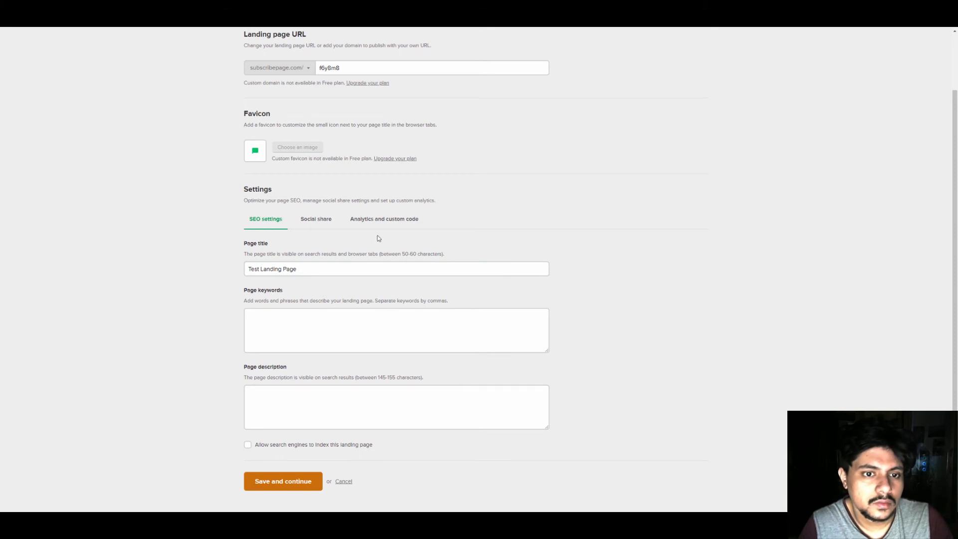
scroll(356, 232, up, 3)
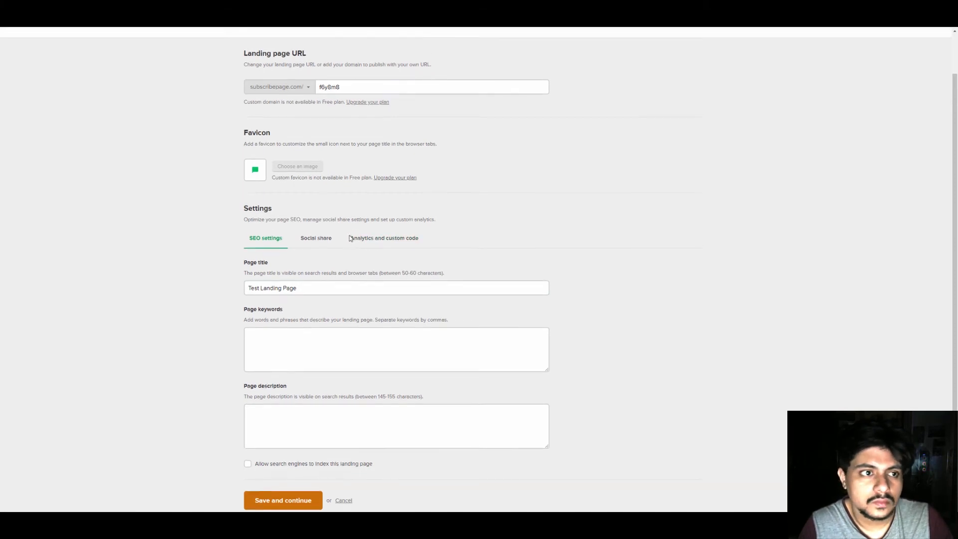
scroll(369, 235, down, 1)
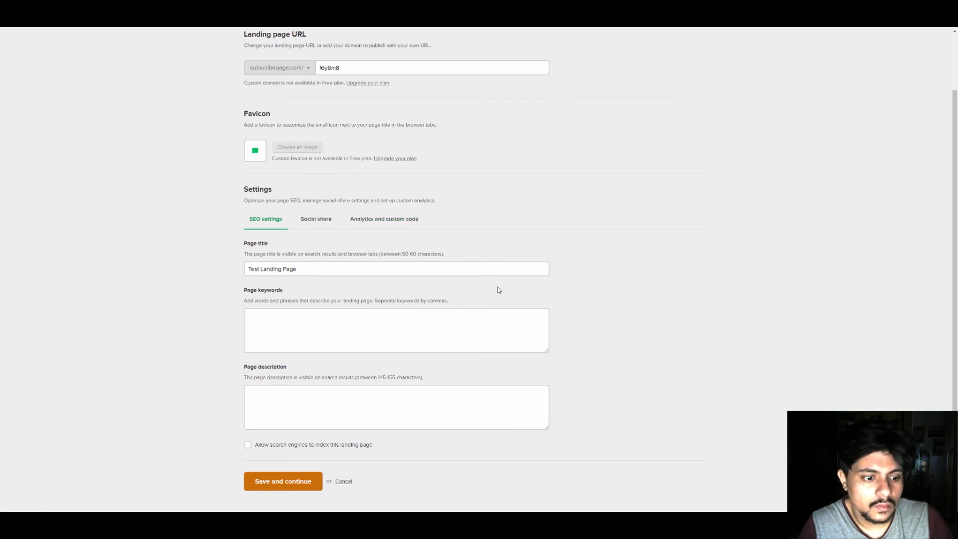
click(276, 482)
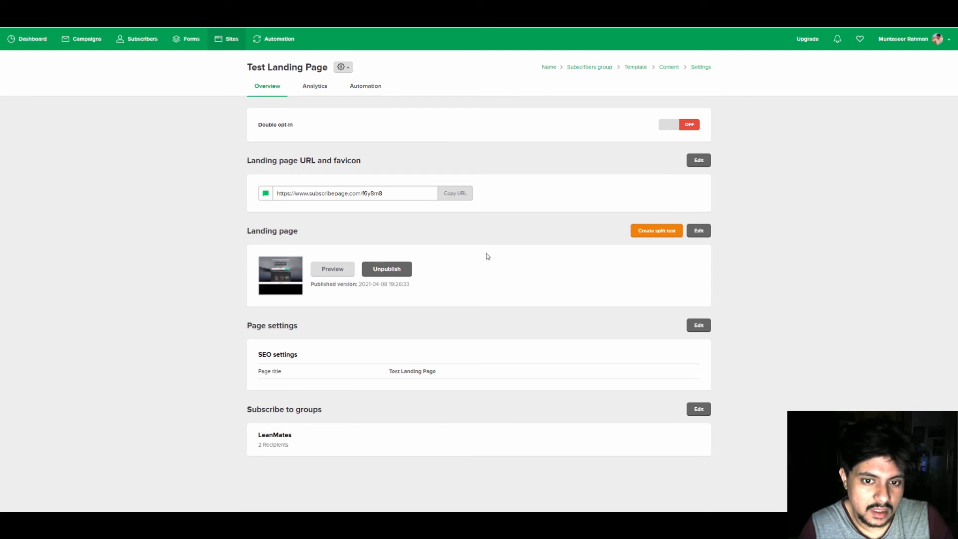
Copy the landing page's URL, open the published page in a new browser tab to check it, and return to its overview.
click(455, 196)
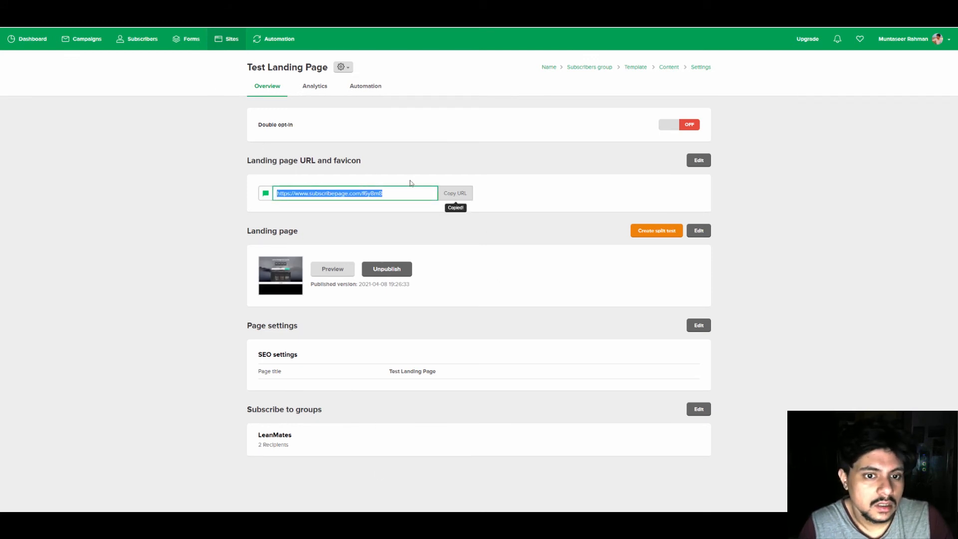
key(ctrl+t)
key(ctrl+v)
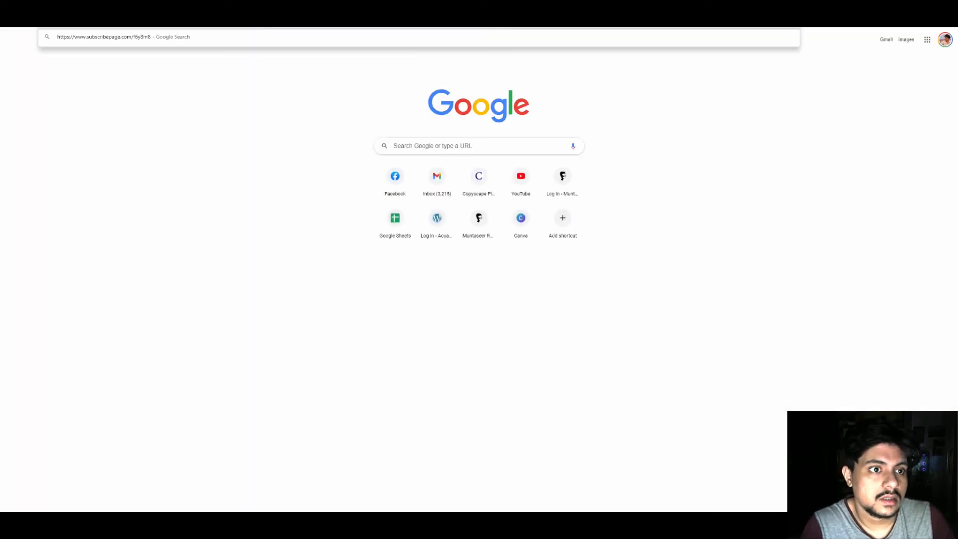
key(Return)
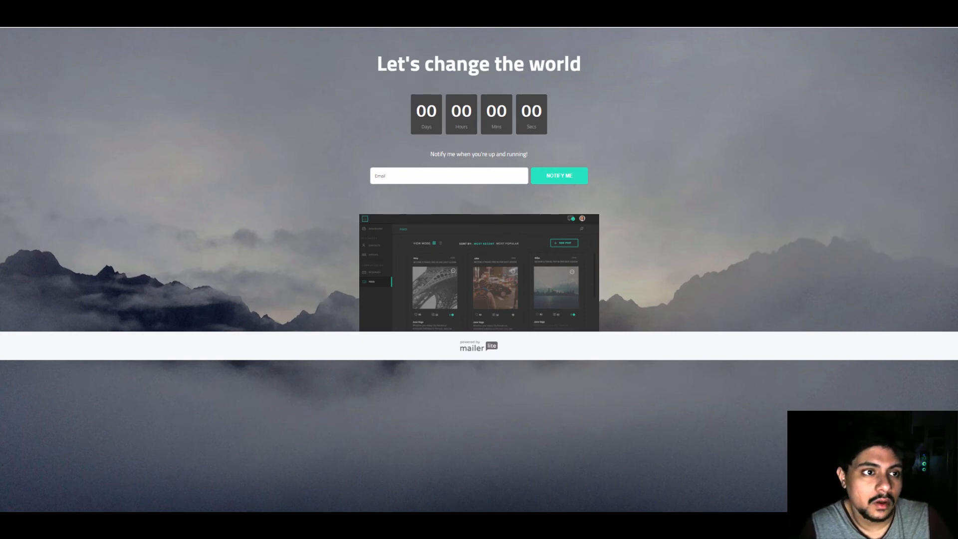
key(ctrl+shift+Tab)
click(794, 132)
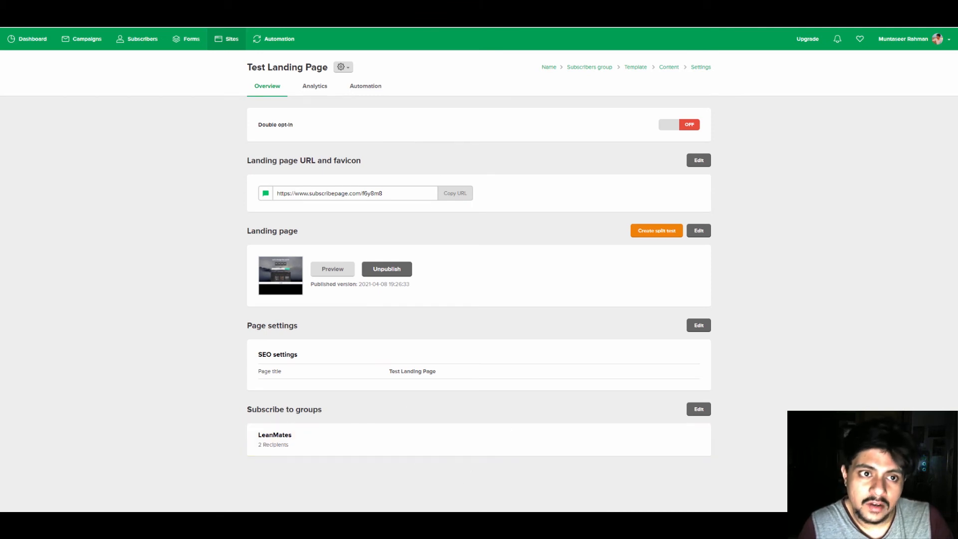
key(ctrl+Tab)
key(ctrl+Tab)
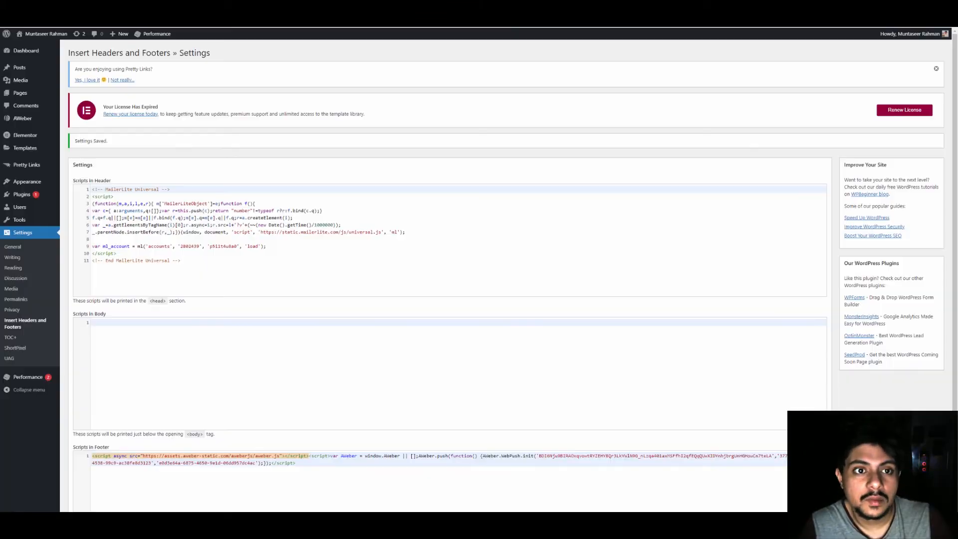
key(ctrl+Tab)
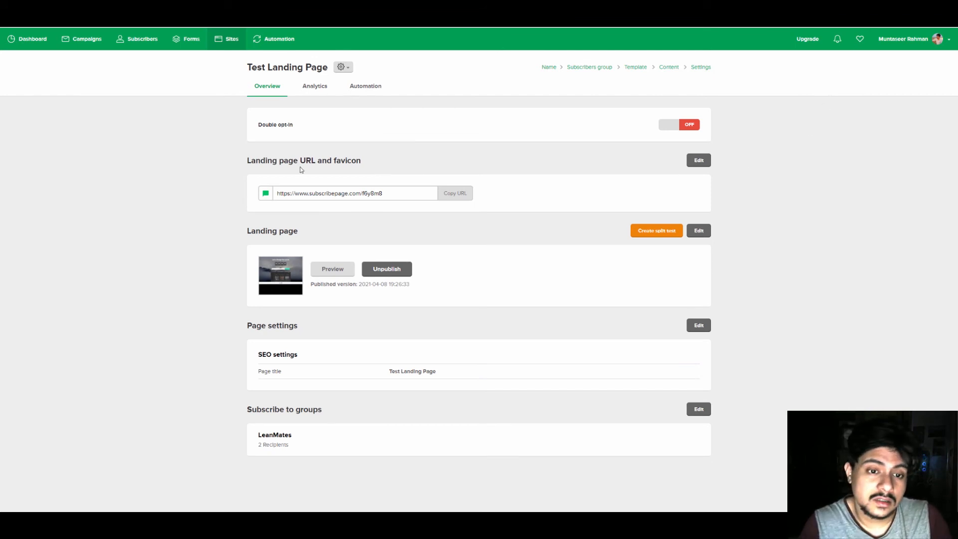
drag(385, 193, 279, 196)
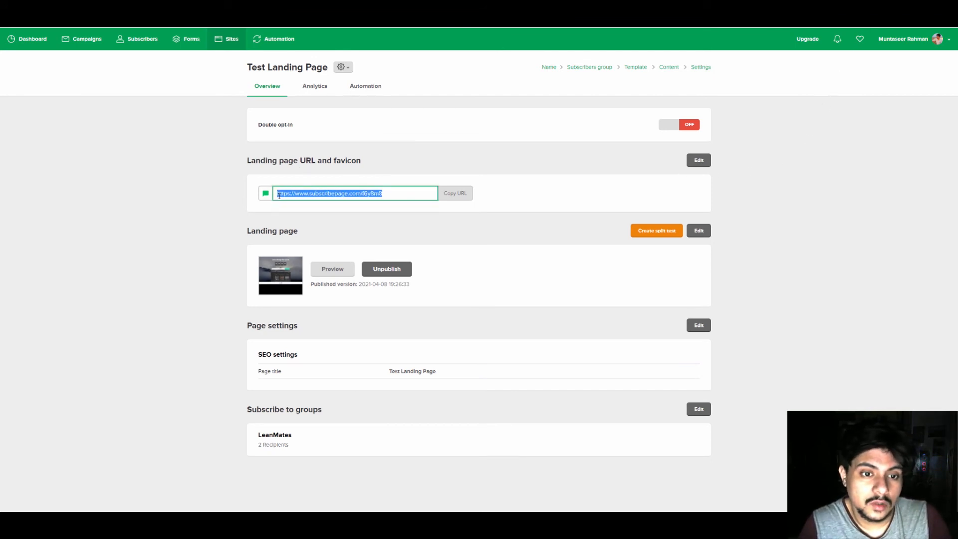
click(237, 206)
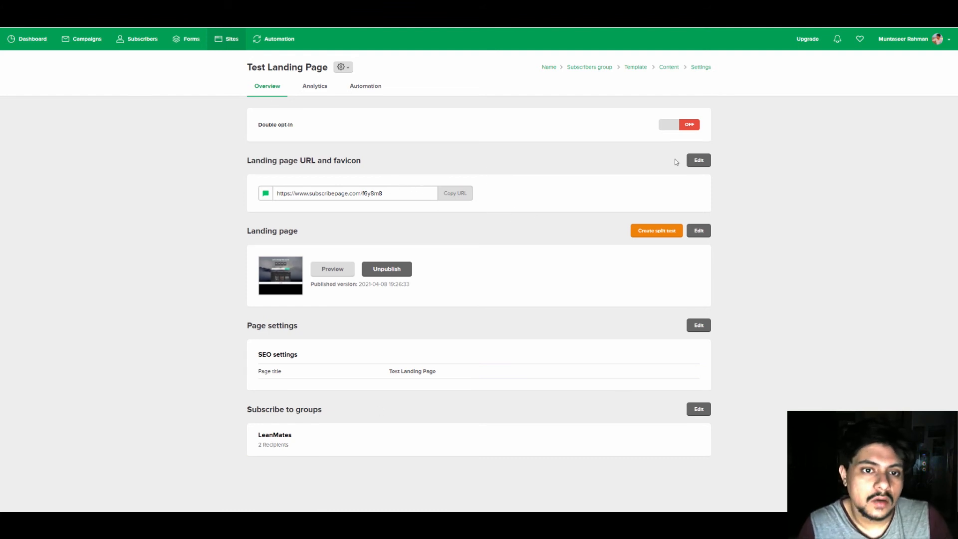
Create a new automation workflow named "Test Work Flow".
click(275, 44)
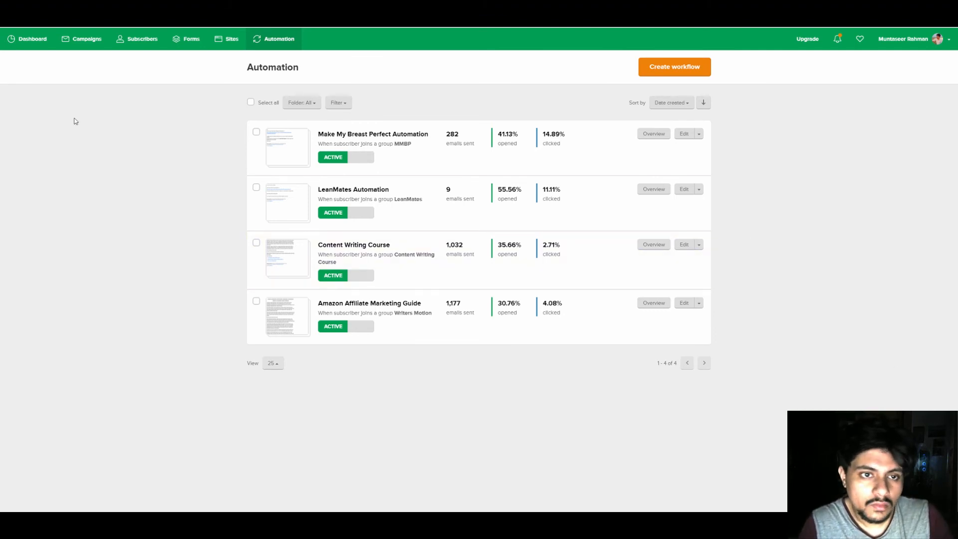
click(680, 65)
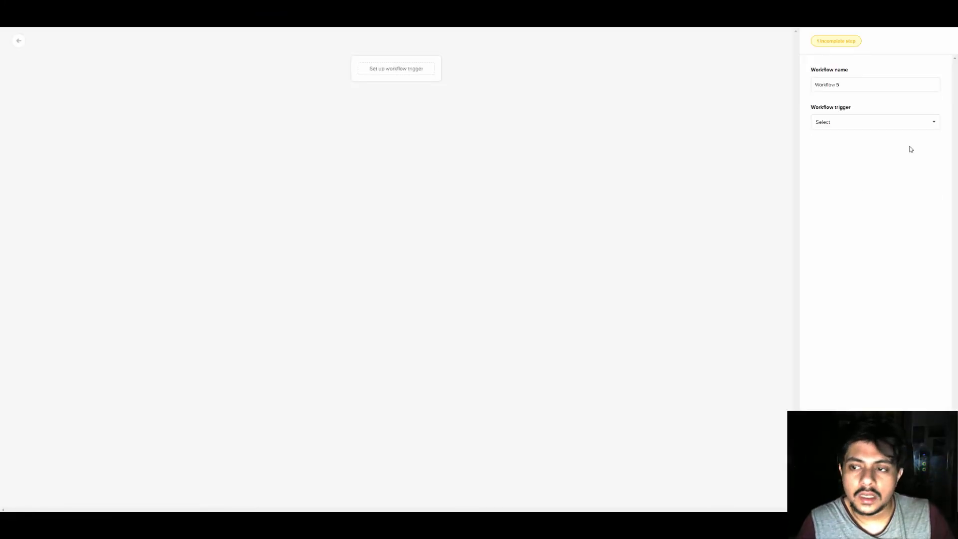
drag(867, 85, 798, 83)
text(Test)
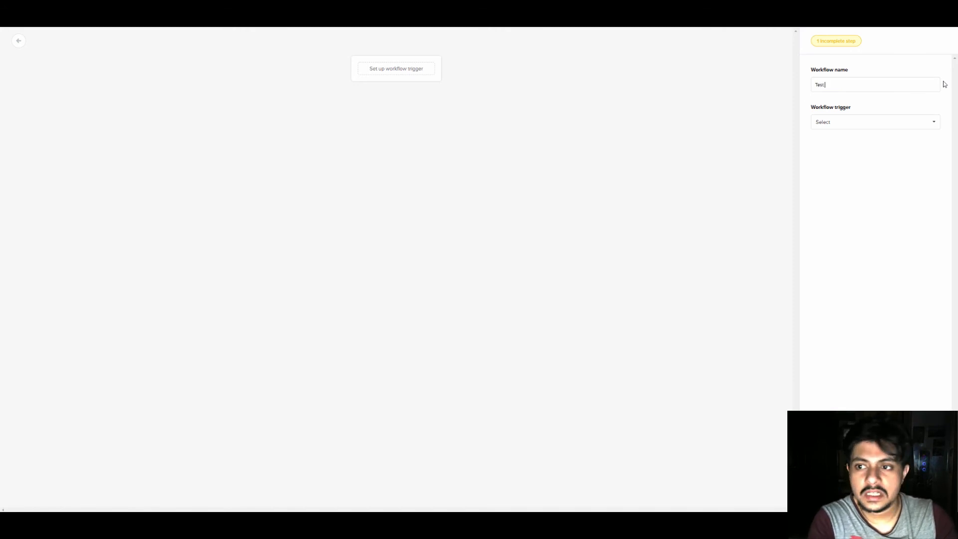
text( Work Flow)
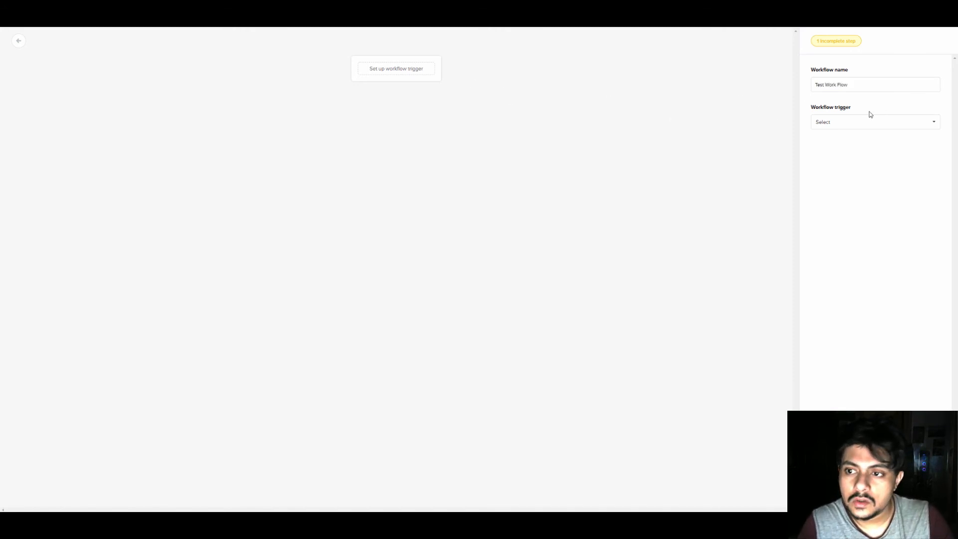
Set the workflow to trigger when a subscriber joins the LeanMates group and save the trigger.
click(850, 124)
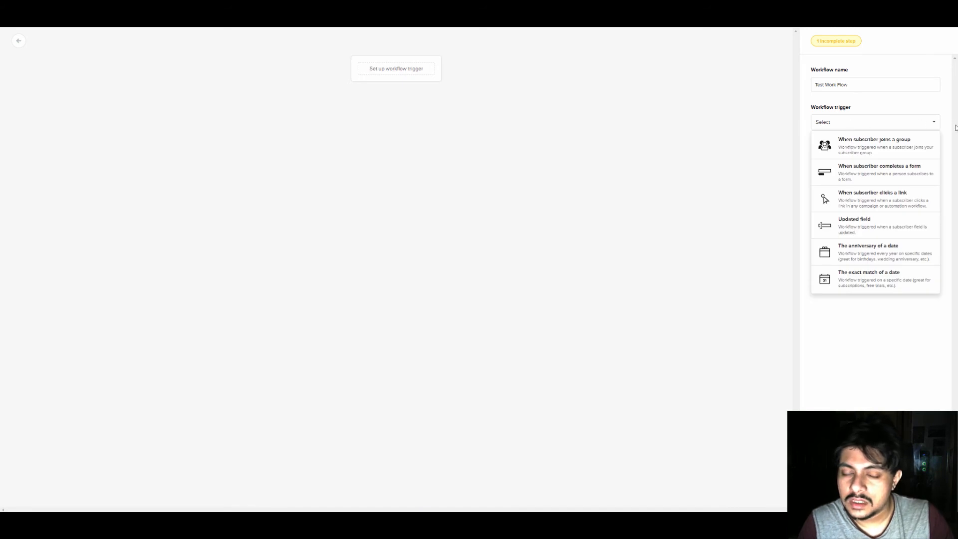
click(890, 146)
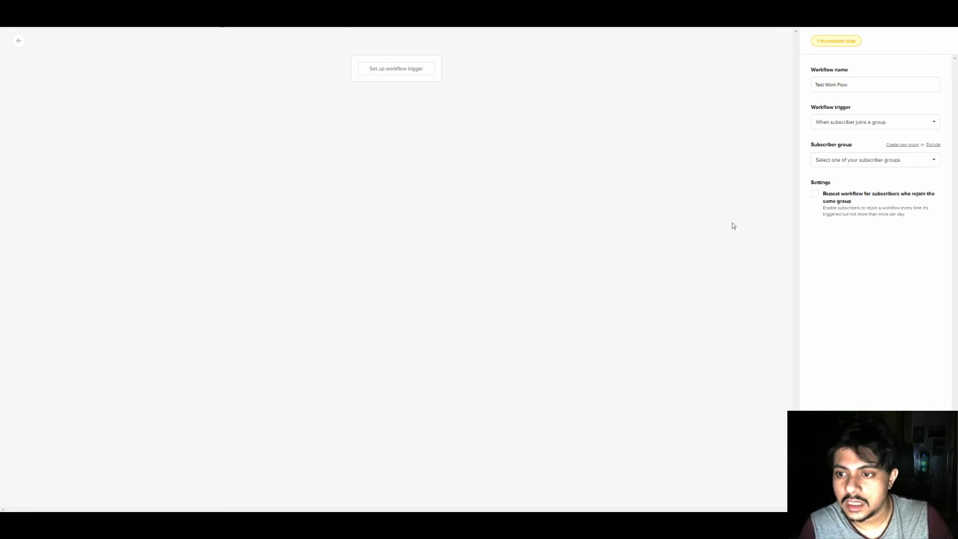
click(849, 165)
click(845, 203)
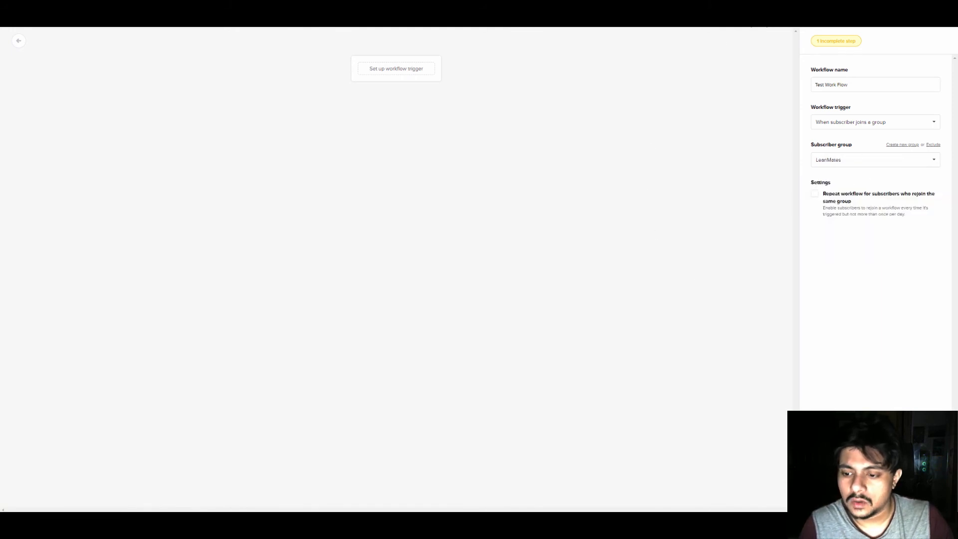
click(908, 496)
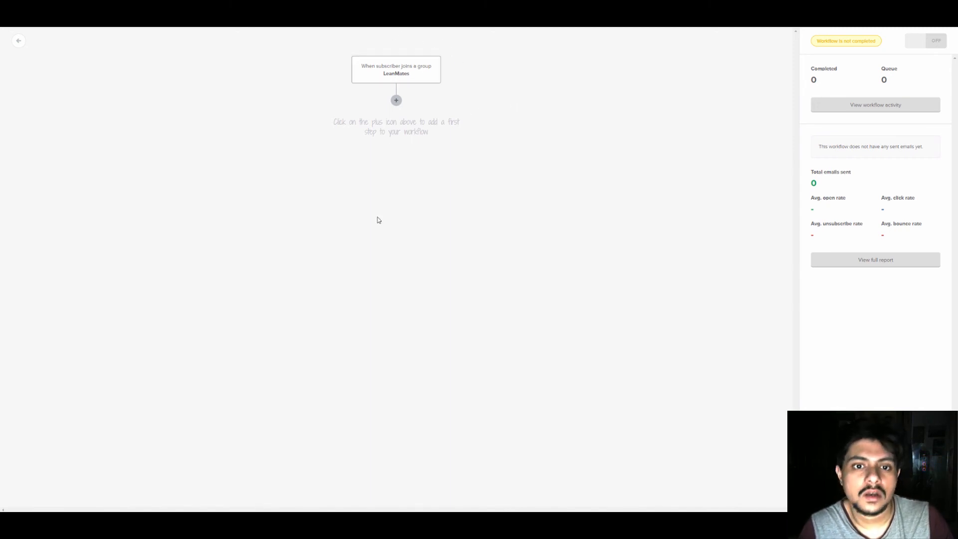
Add an email as the workflow's first step with the subject "This is the first email".
click(399, 104)
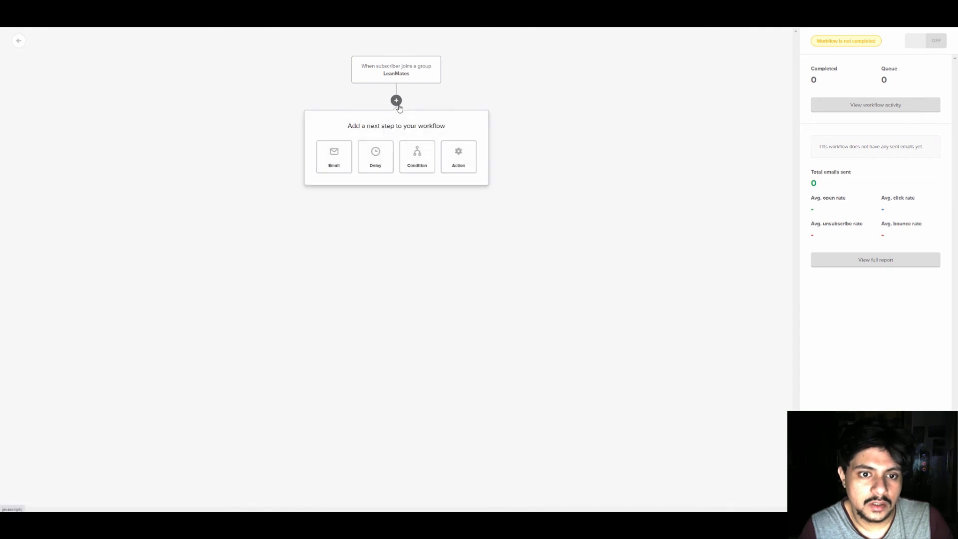
click(336, 156)
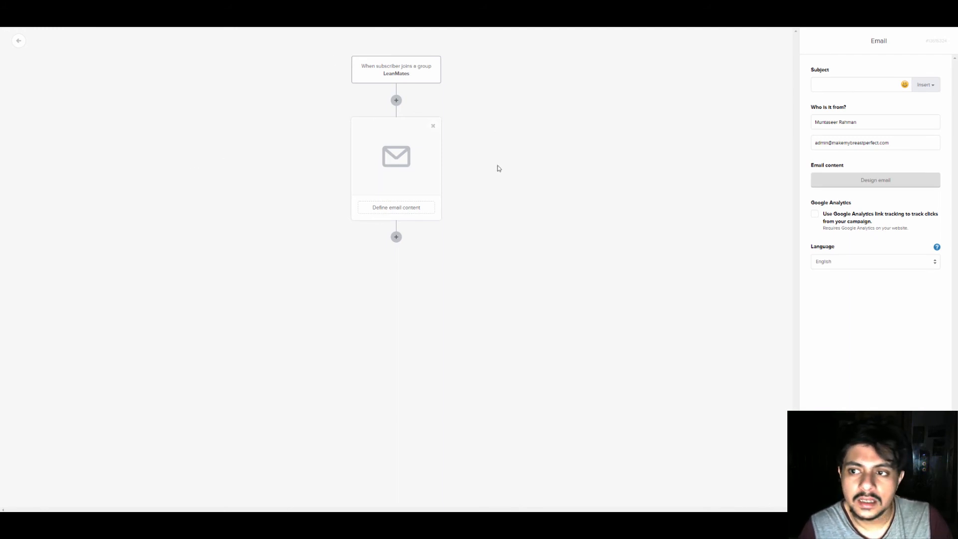
click(862, 82)
text(This )
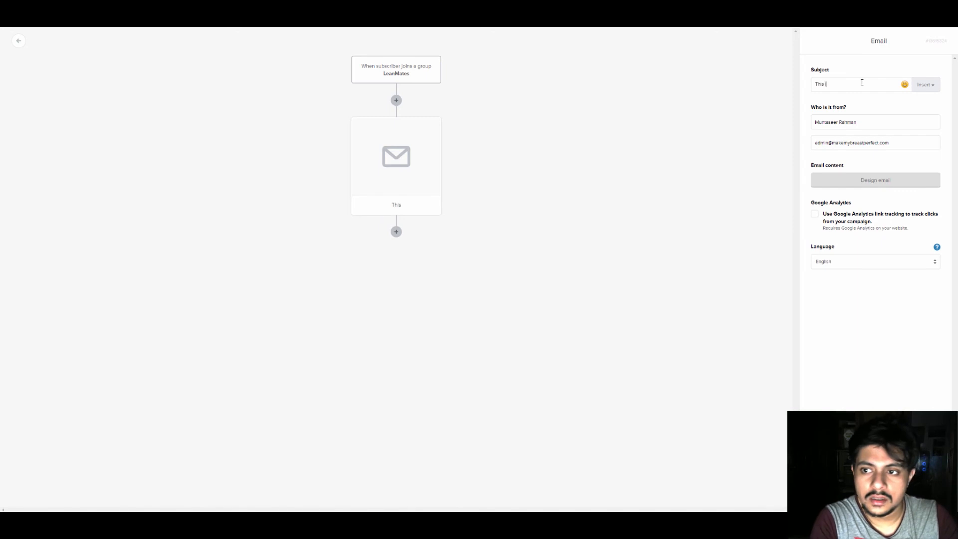
text(is the first email)
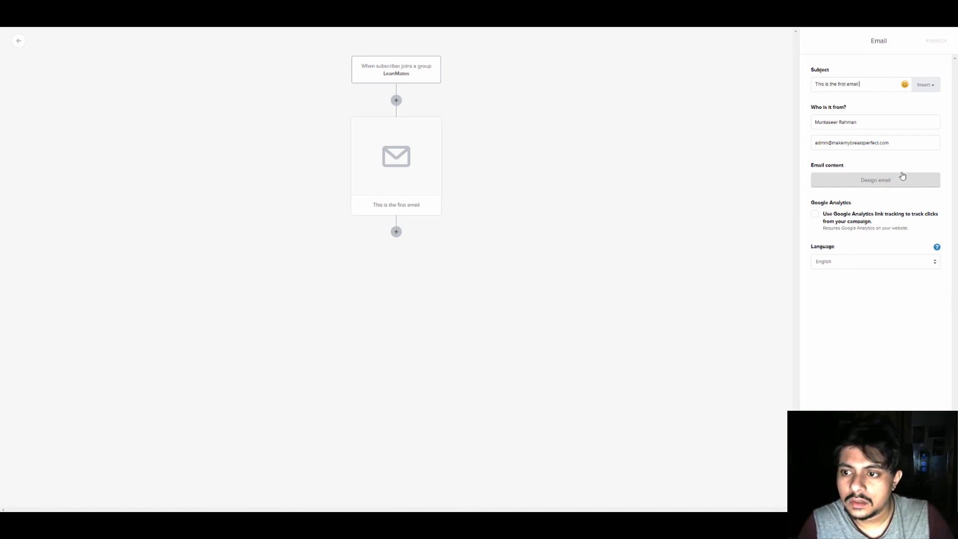
Design the workflow email in the new Rich-text editor, replacing the placeholder body text with "This is the first email".
click(889, 189)
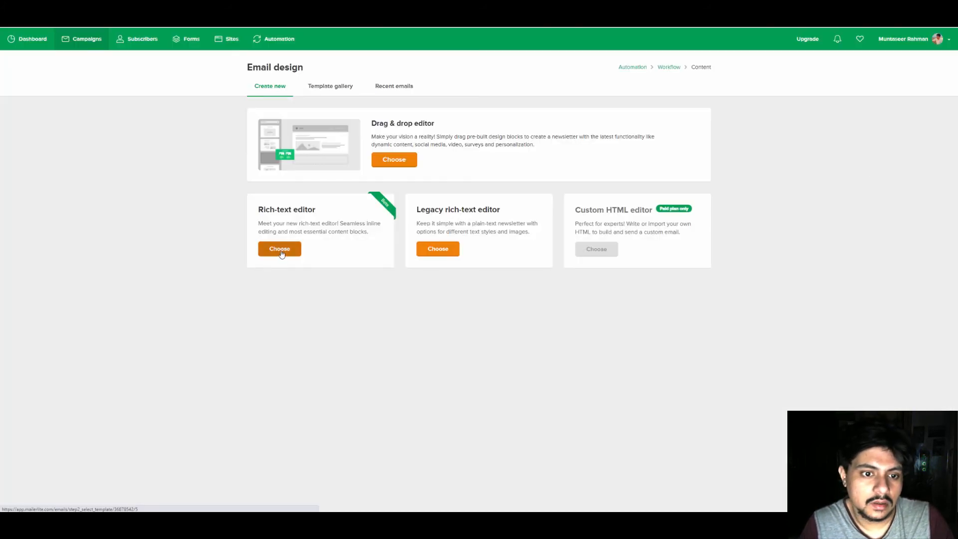
click(281, 252)
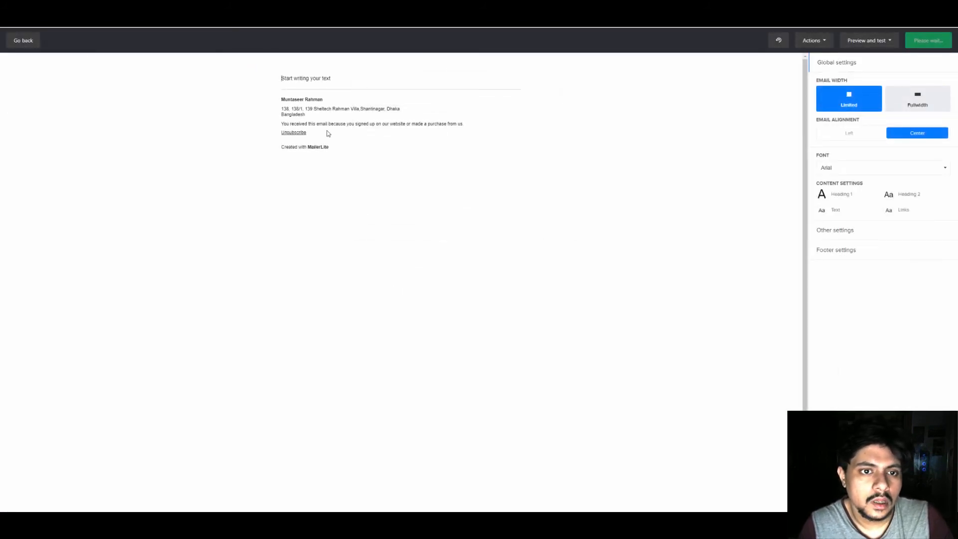
double_click(299, 78)
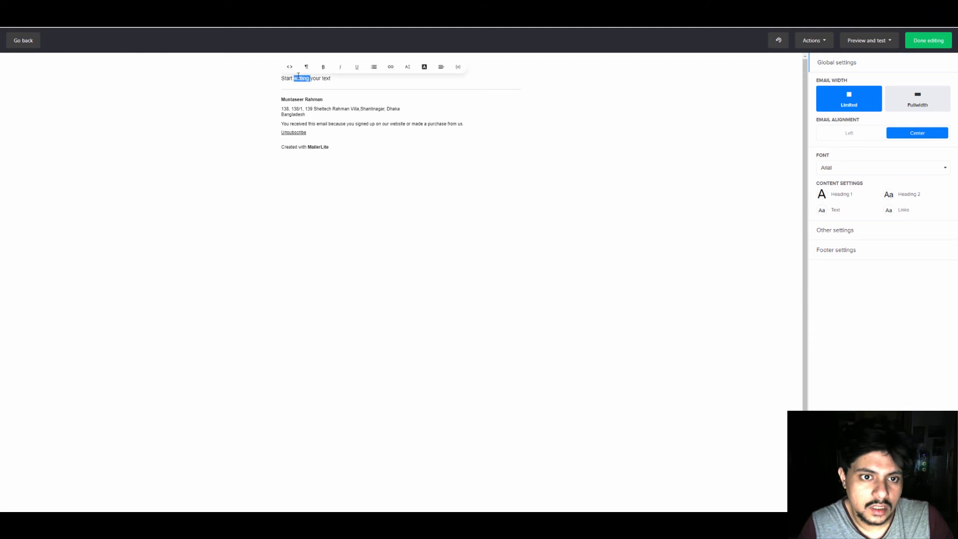
key(ctrl+a)
key(BackSpace)
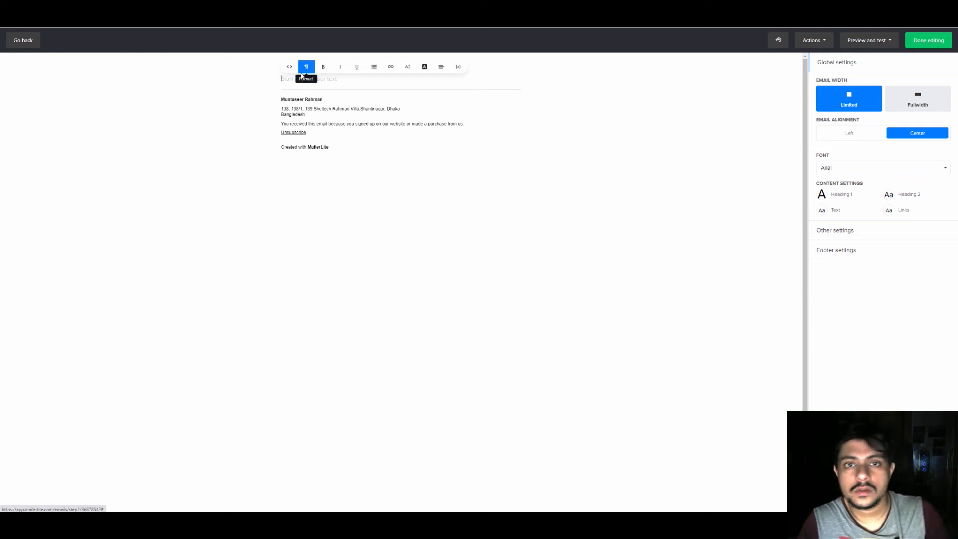
text(T)
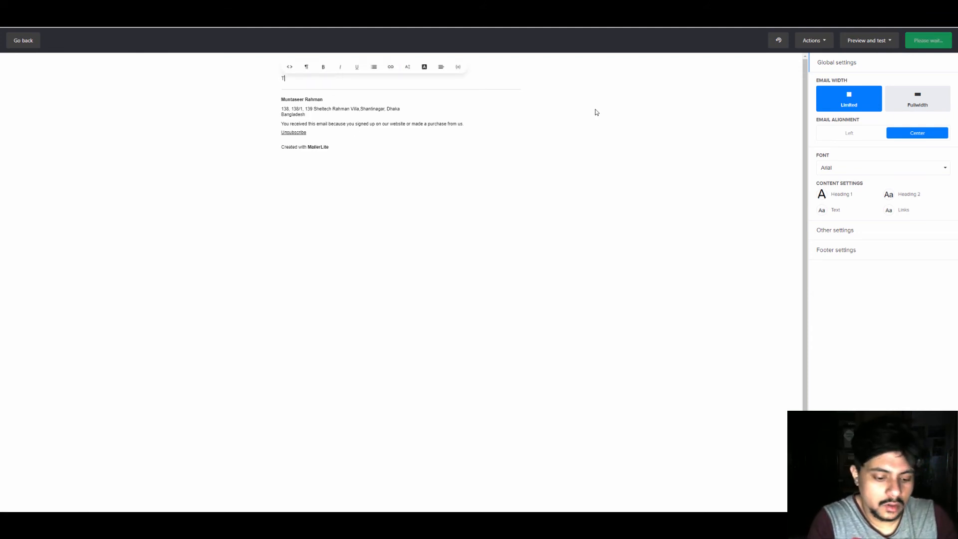
text(his is the first eam)
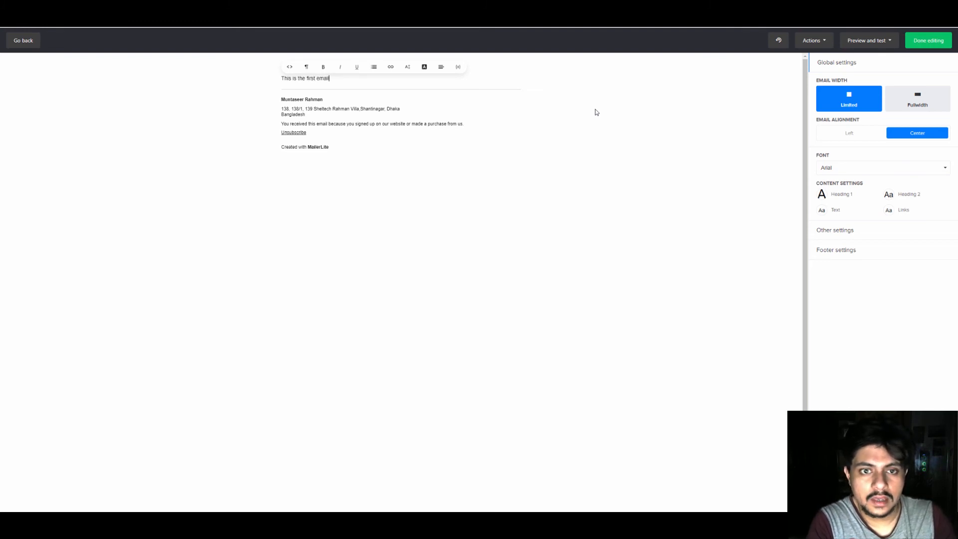
Finish editing the first email's content and add a delay step directly after that email in the workflow.
click(937, 43)
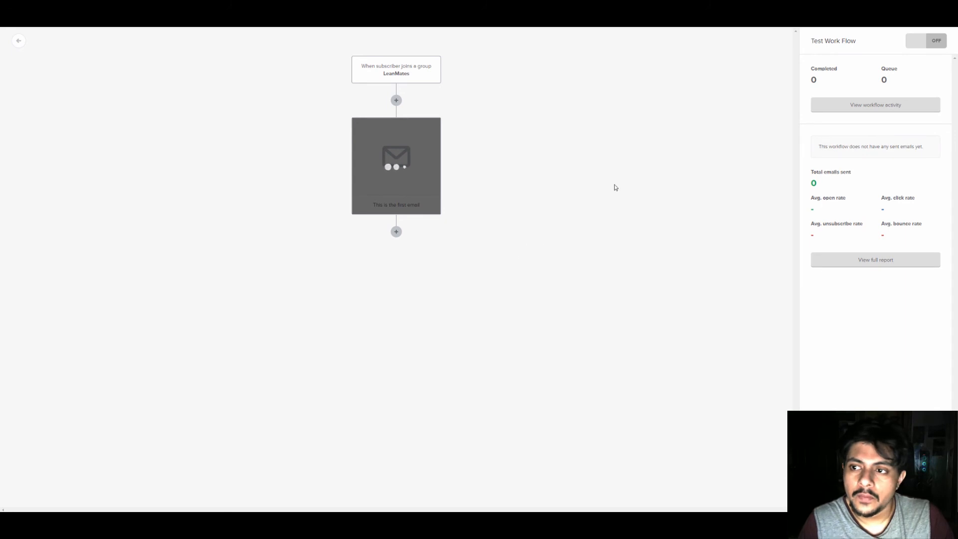
click(397, 234)
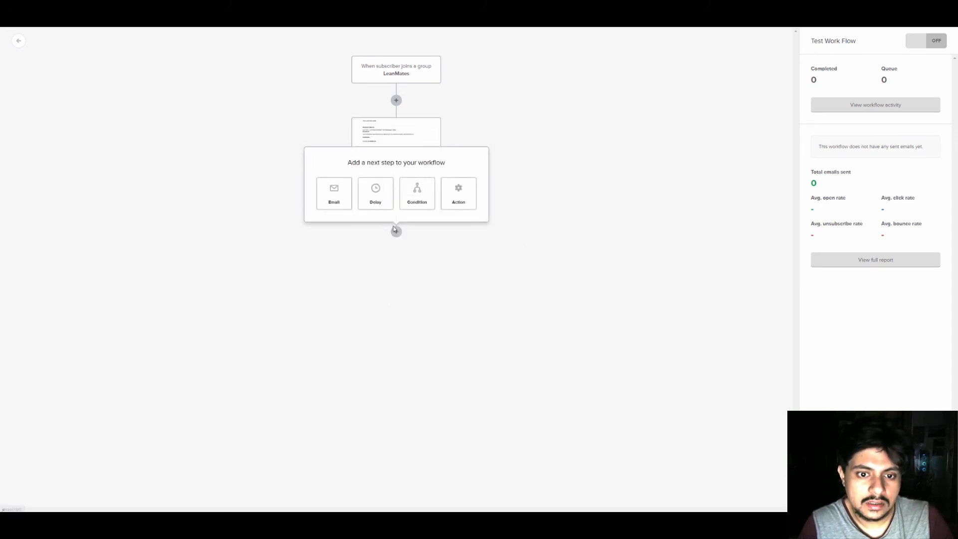
click(377, 191)
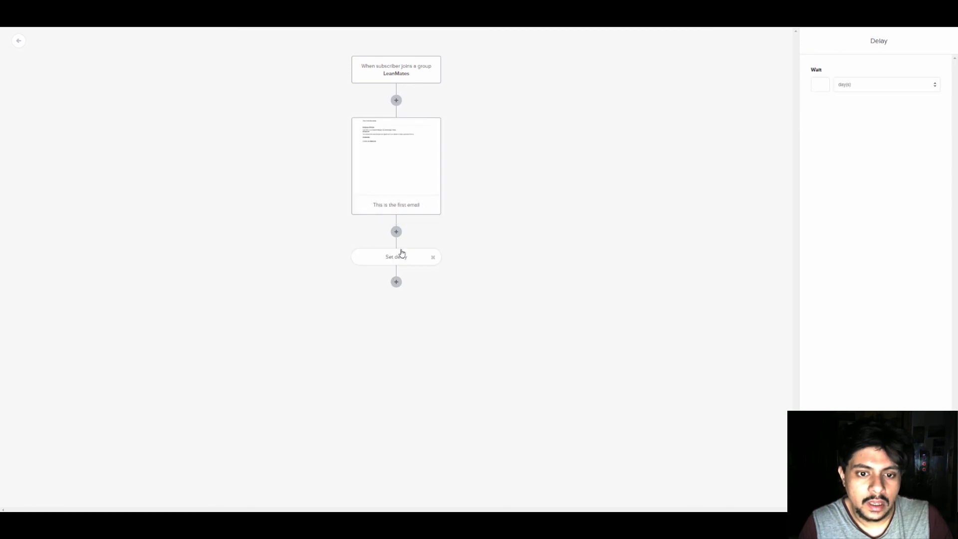
click(820, 85)
text(3)
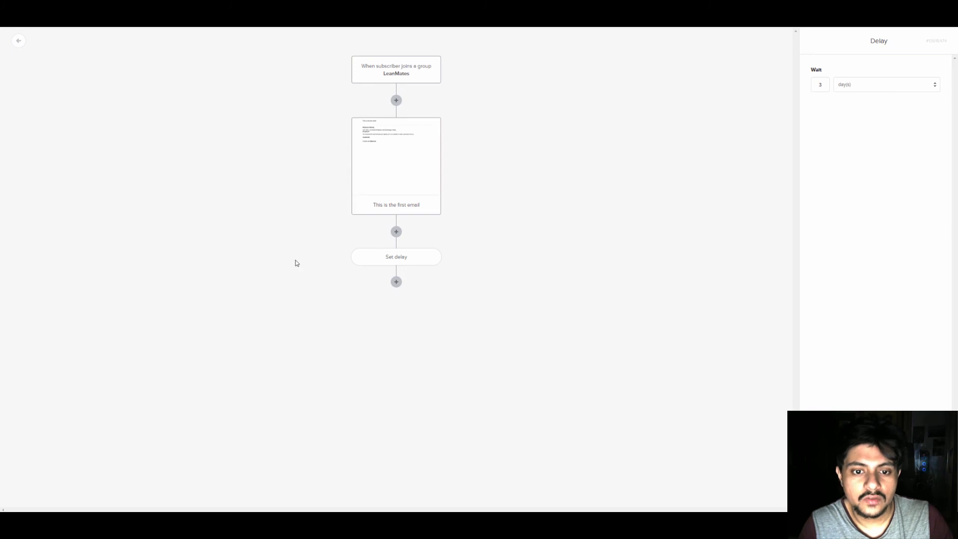
click(396, 282)
click(332, 250)
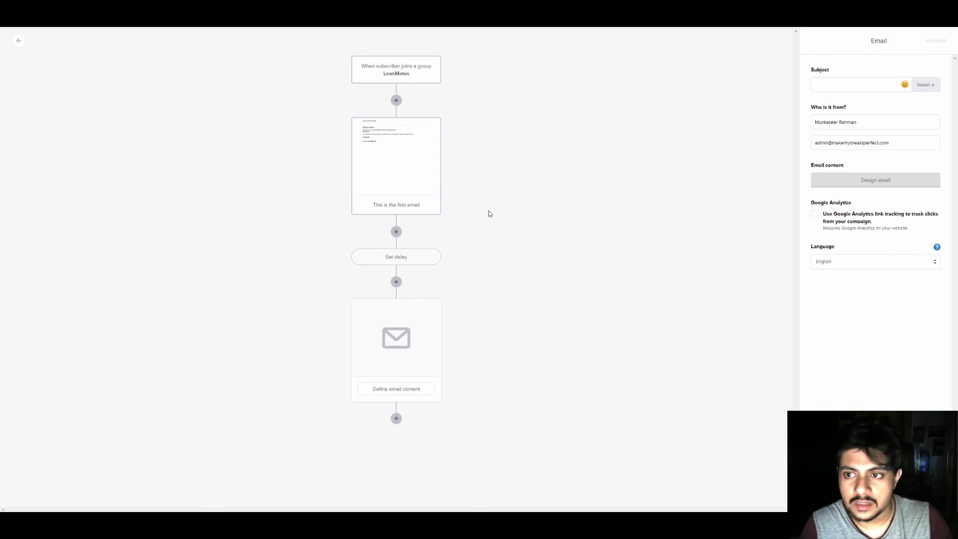
Set the delay after the first email to 3 days and save it.
click(357, 261)
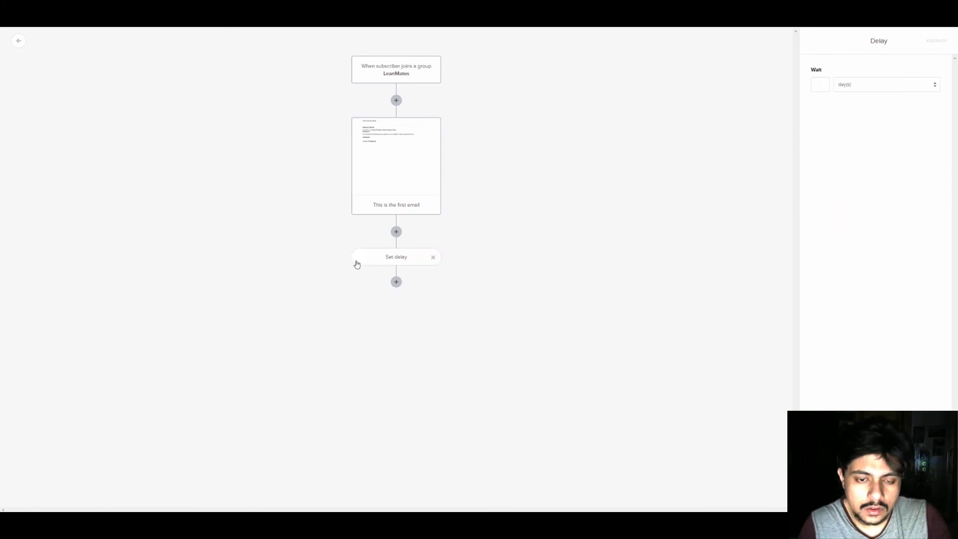
click(820, 84)
text(3)
click(875, 495)
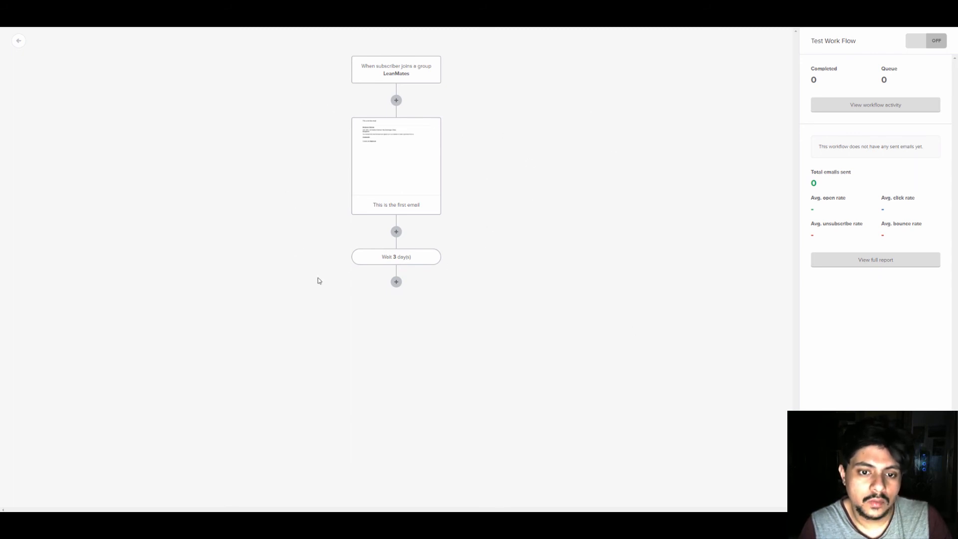
Add a second, still undefined email after the 3-day delay, followed by a delay of 2 days.
click(396, 281)
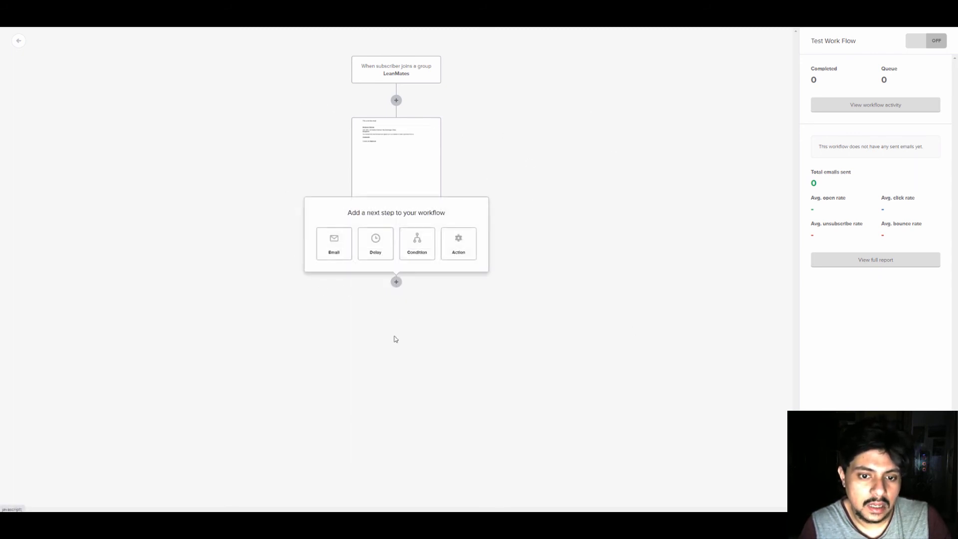
click(331, 244)
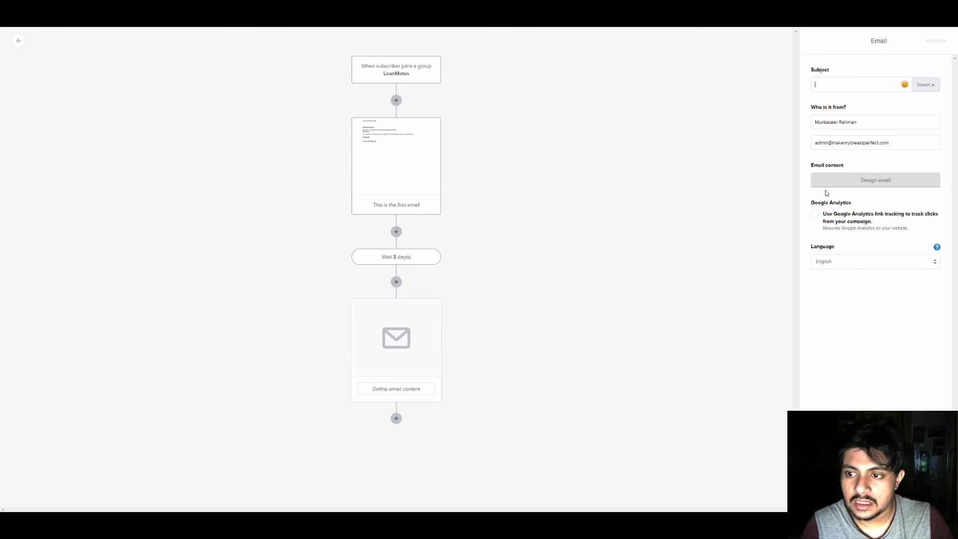
click(397, 418)
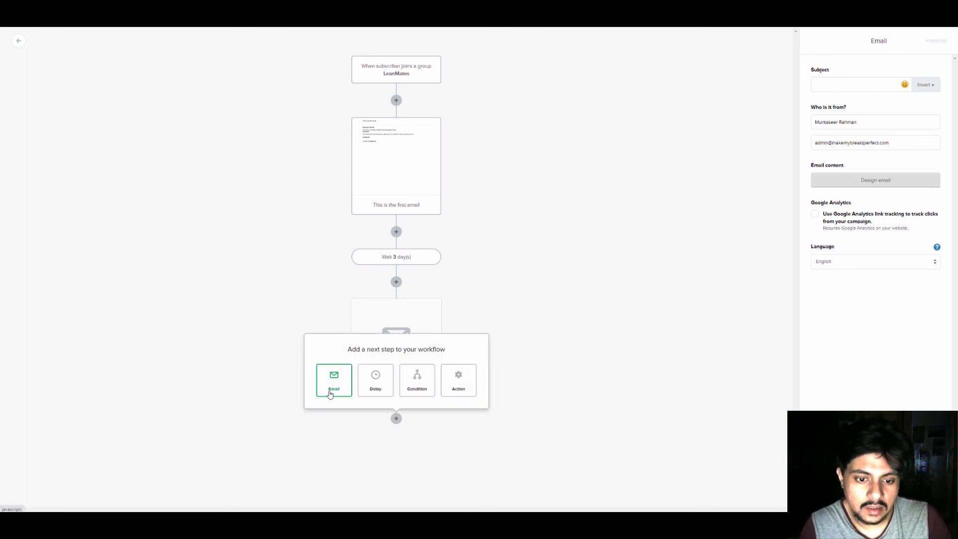
click(368, 394)
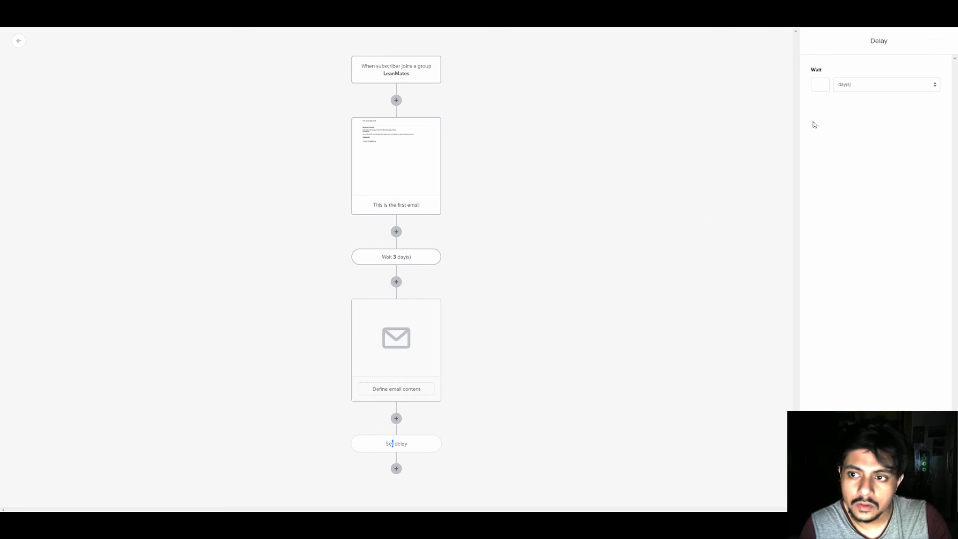
text(2)
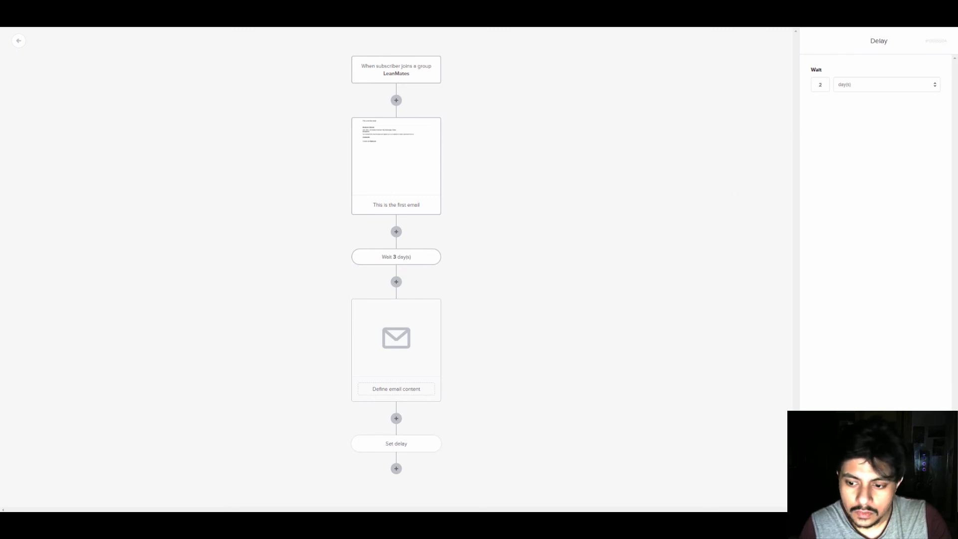
Add a third email step after the 2-day delay and review the whole workflow sequence.
click(397, 469)
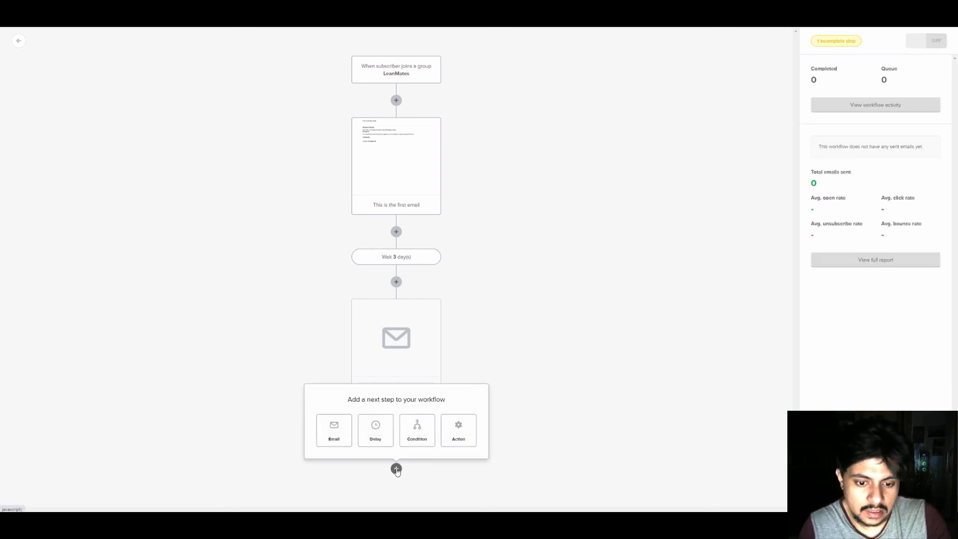
click(343, 439)
scroll(379, 459, down, 2)
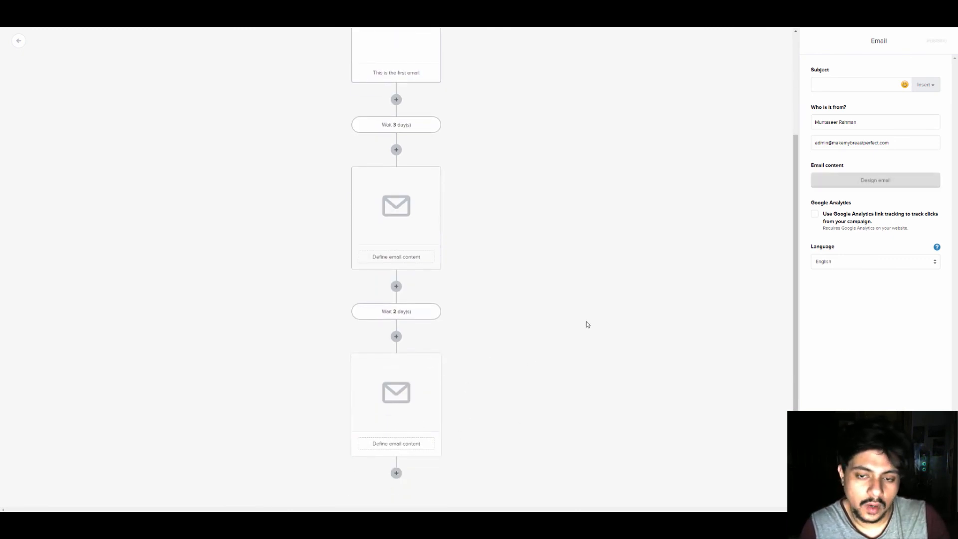
scroll(549, 339, up, 2)
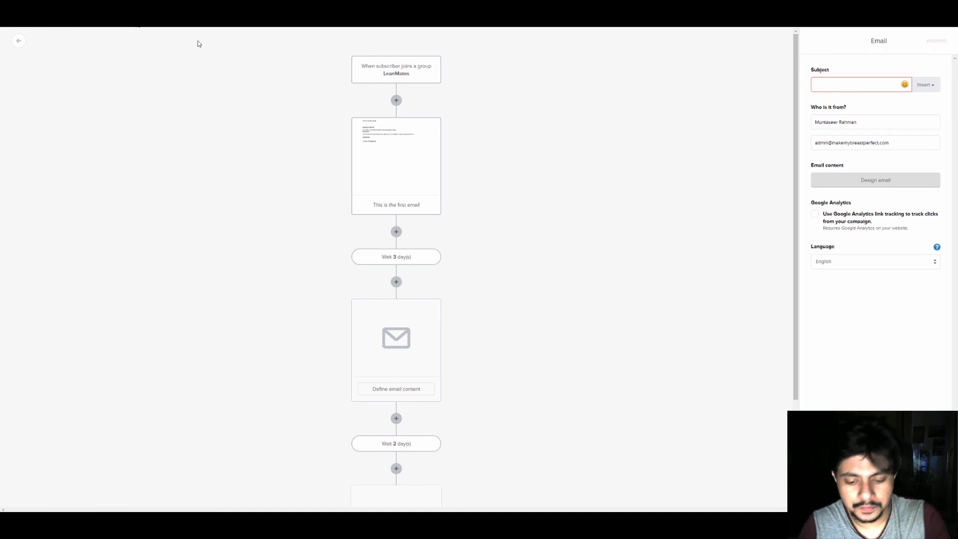
key(BackSpace)
click(366, 67)
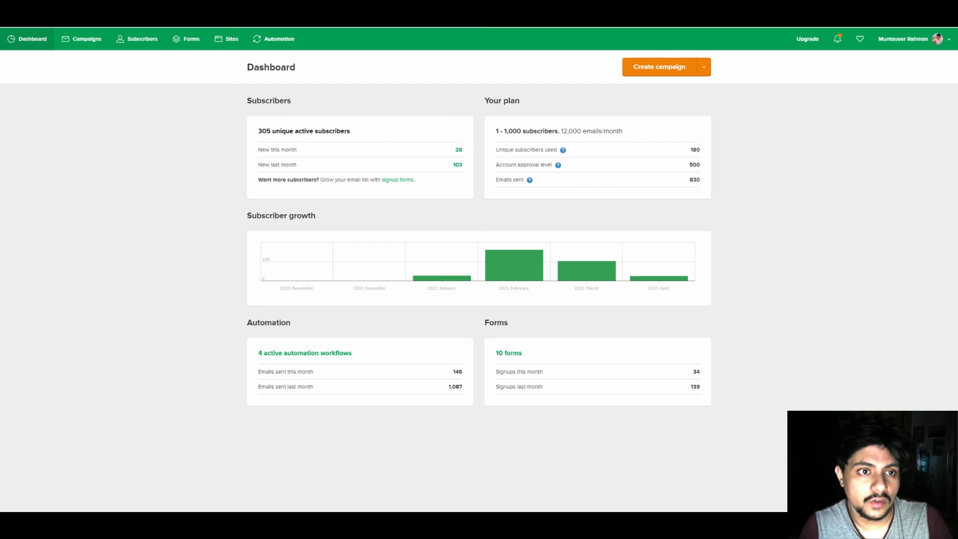
Open YouTube in a new browser tab and show the list of videos uploaded to the signed-in account's own channel.
key(ctrl+t)
text(y)
key(Return)
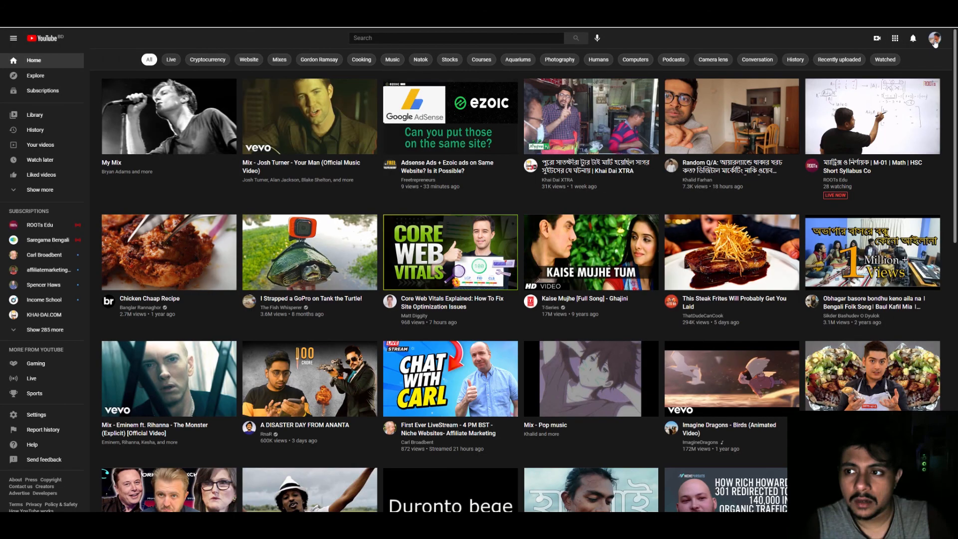
click(935, 38)
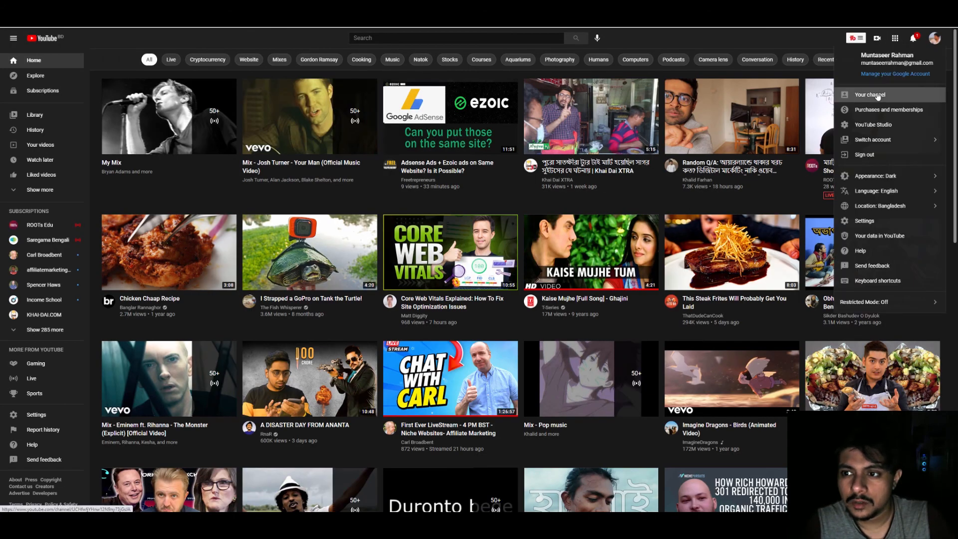
click(878, 96)
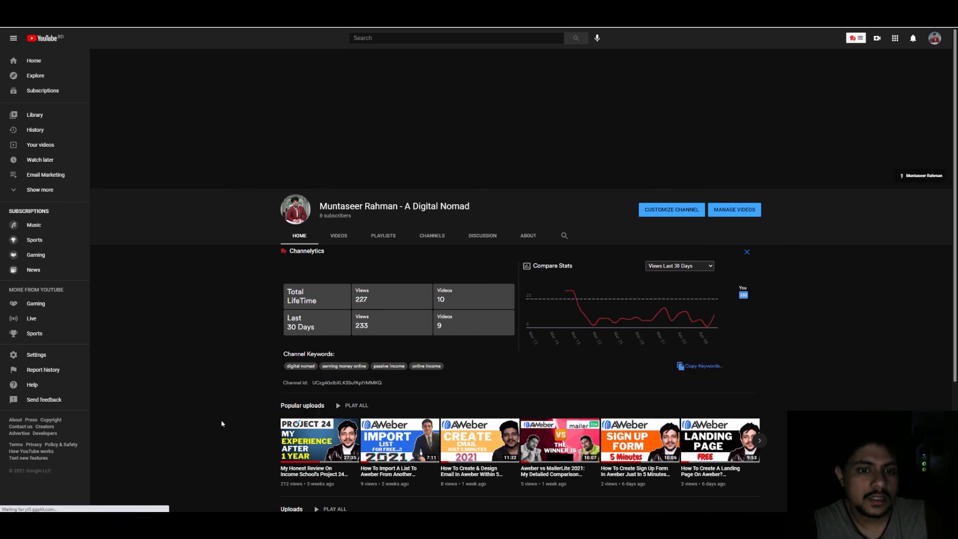
click(339, 236)
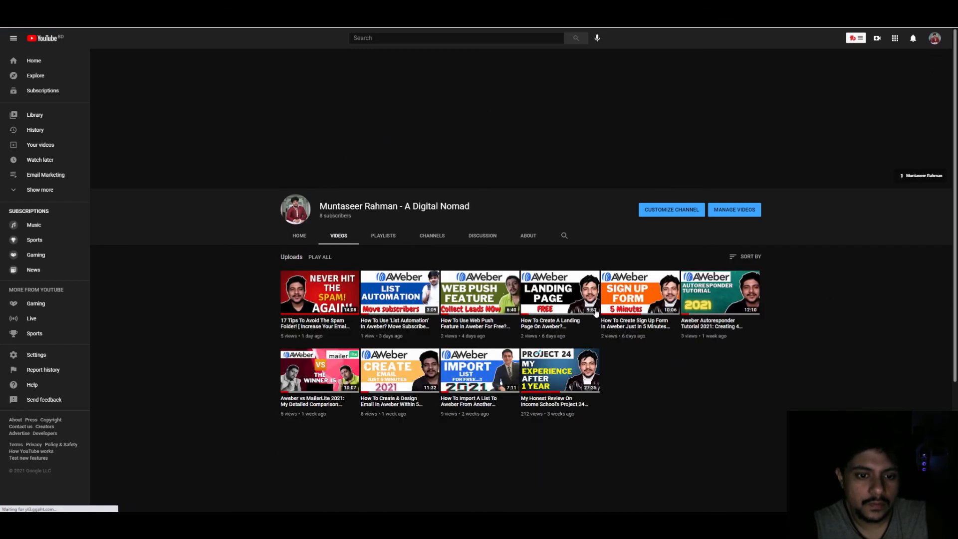